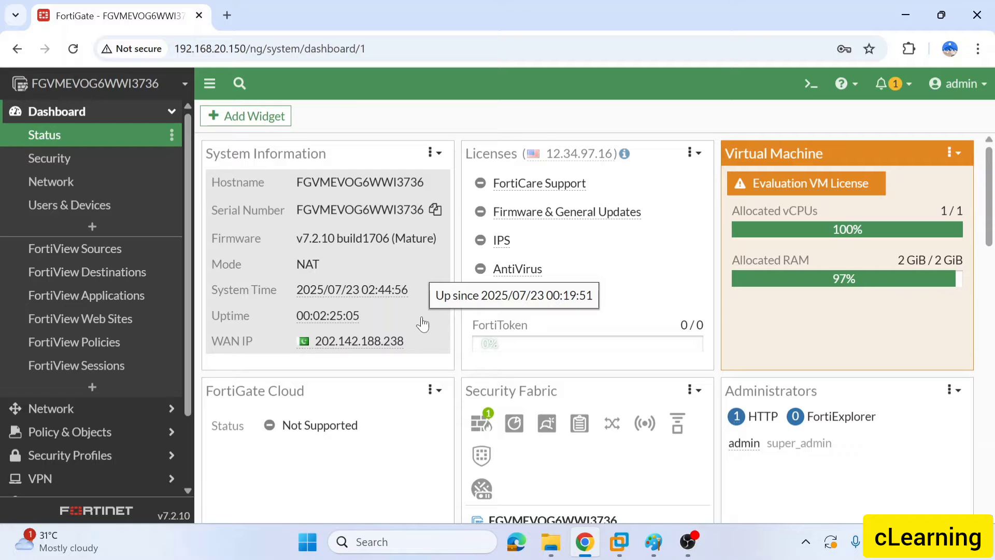
Look through the Web Filter, DNS Filter and Application Control profile lists in the Security Profiles section
{"action": "scroll", "coordinate": [422, 324], "scroll_direction": "down", "scroll_amount": 8}
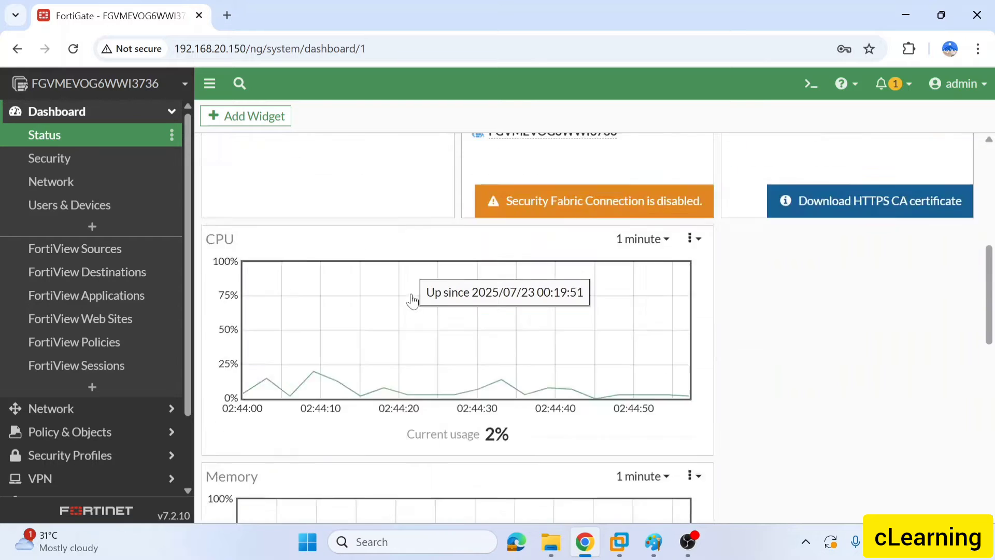
{"action": "scroll", "coordinate": [133, 251], "scroll_direction": "down", "scroll_amount": 2}
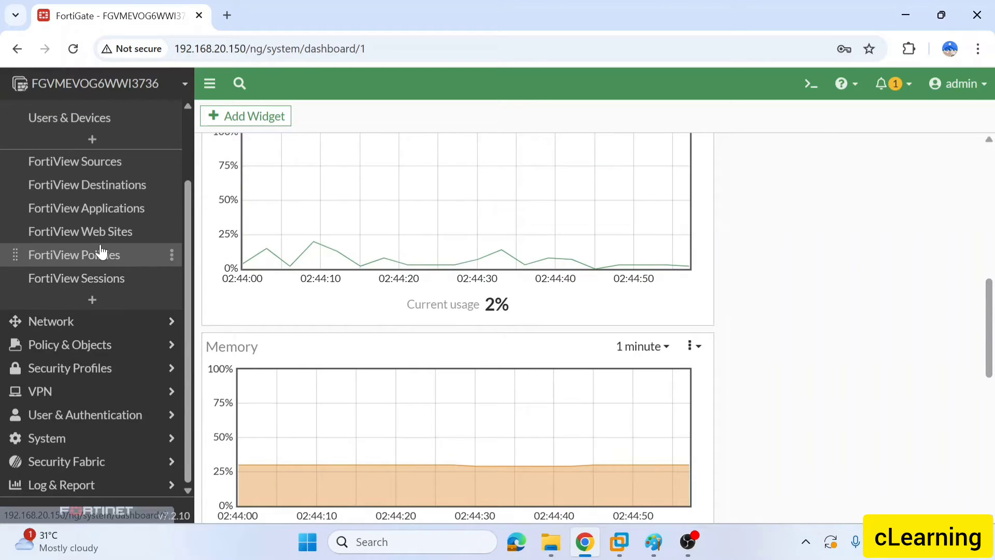
{"action": "left_click", "coordinate": [104, 346]}
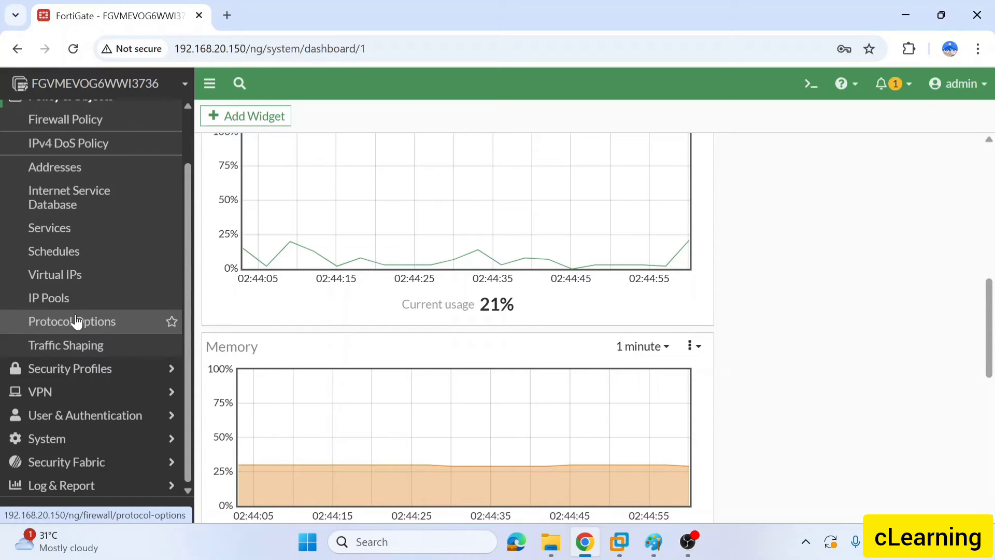
{"action": "left_click", "coordinate": [105, 368]}
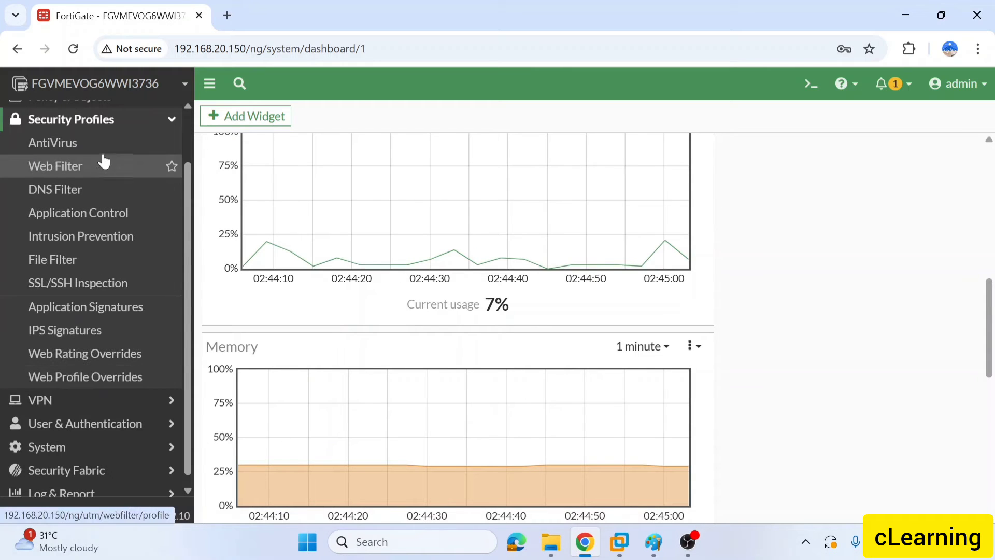
{"action": "left_click", "coordinate": [96, 175]}
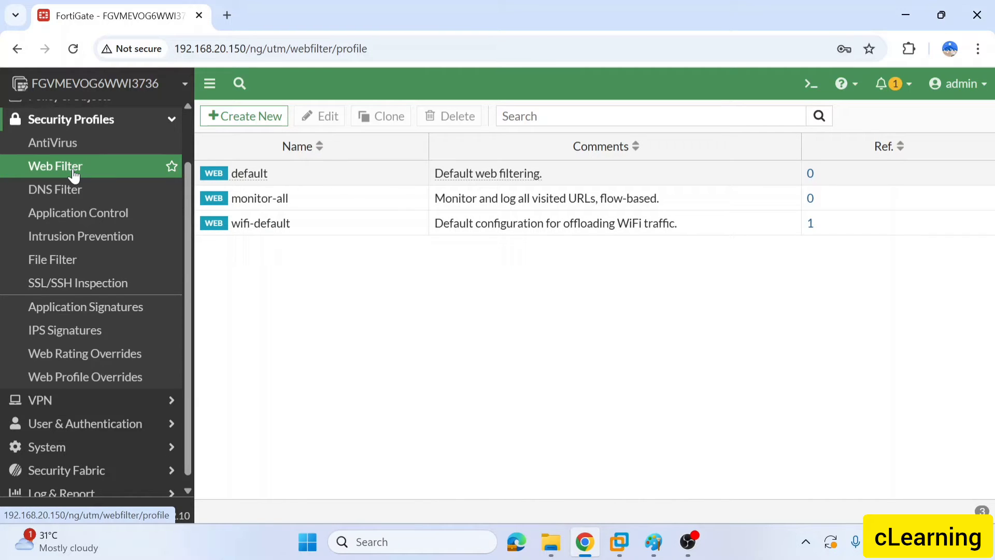
{"action": "scroll", "coordinate": [74, 176], "scroll_direction": "up", "scroll_amount": 1}
{"action": "left_click", "coordinate": [85, 254]}
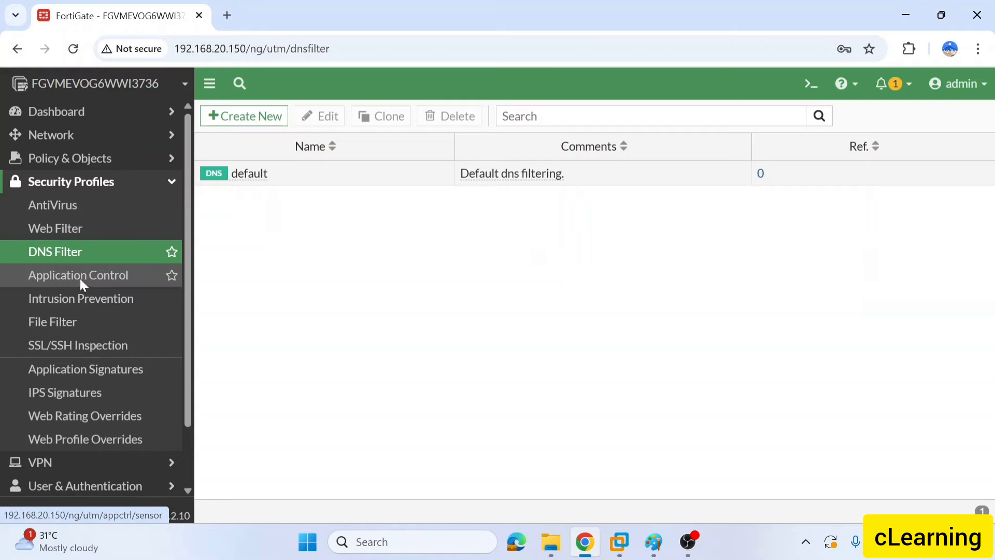
{"action": "left_click", "coordinate": [80, 278]}
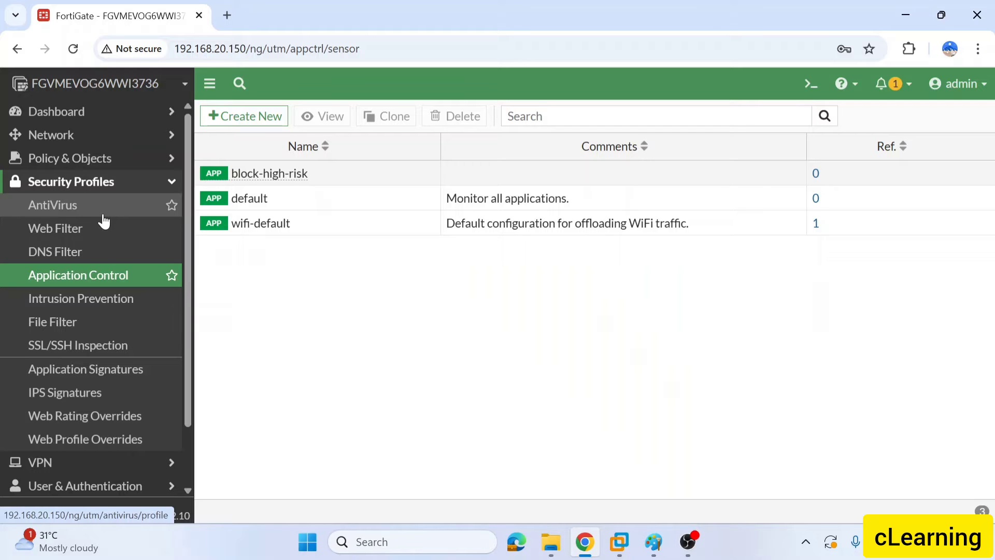
{"action": "left_click", "coordinate": [87, 187]}
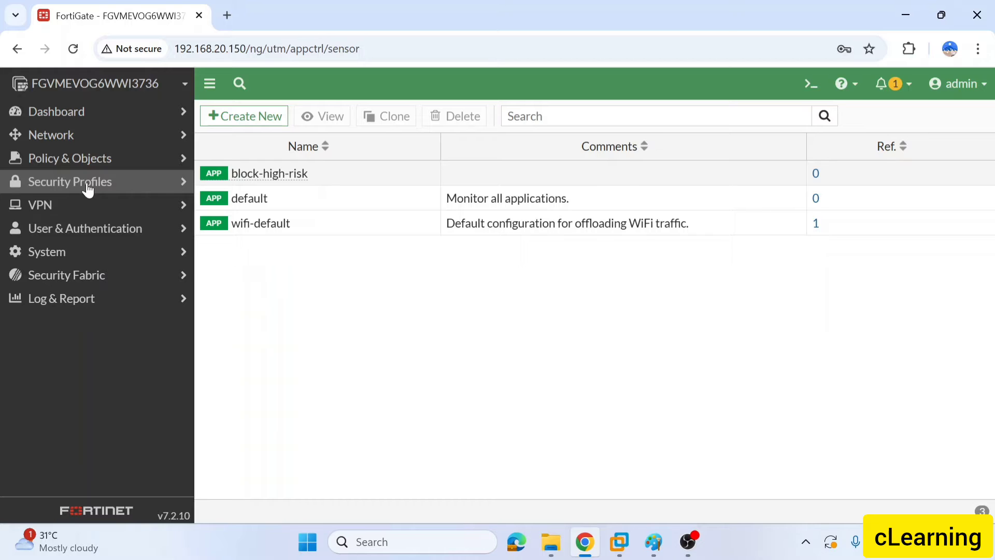
{"action": "left_click", "coordinate": [87, 185]}
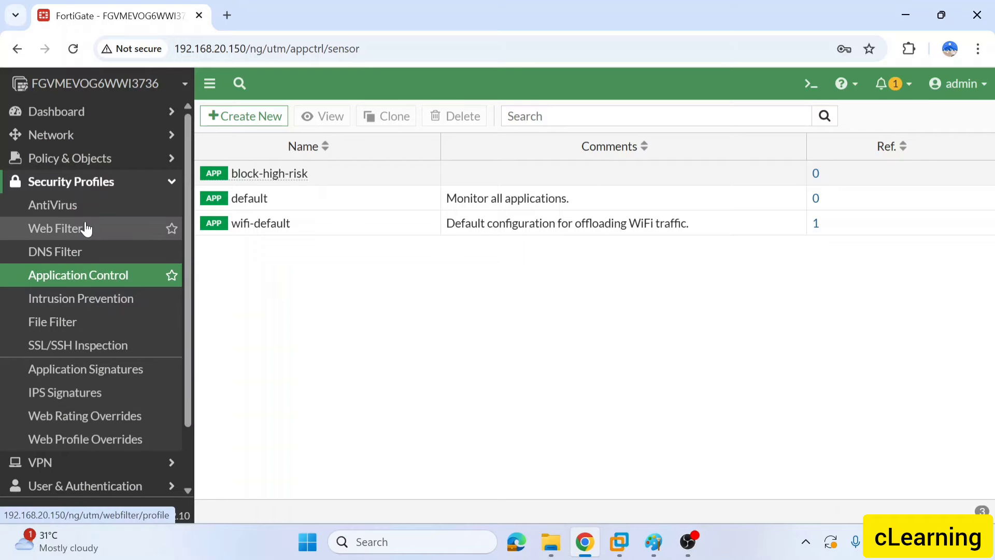
Open the default web filter profile and examine its FortiGuard categories and the action assigned to each
{"action": "left_click", "coordinate": [86, 228]}
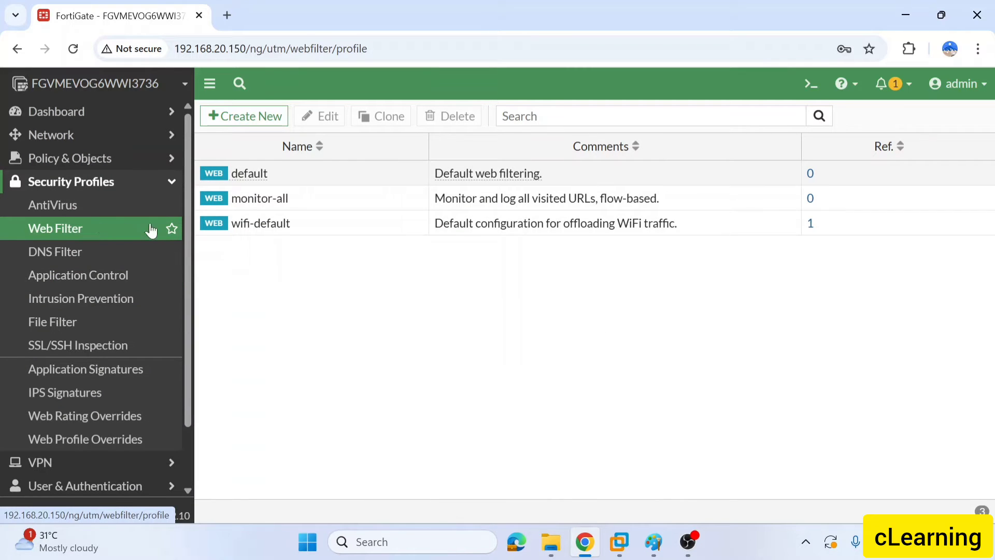
{"action": "double_click", "coordinate": [308, 173]}
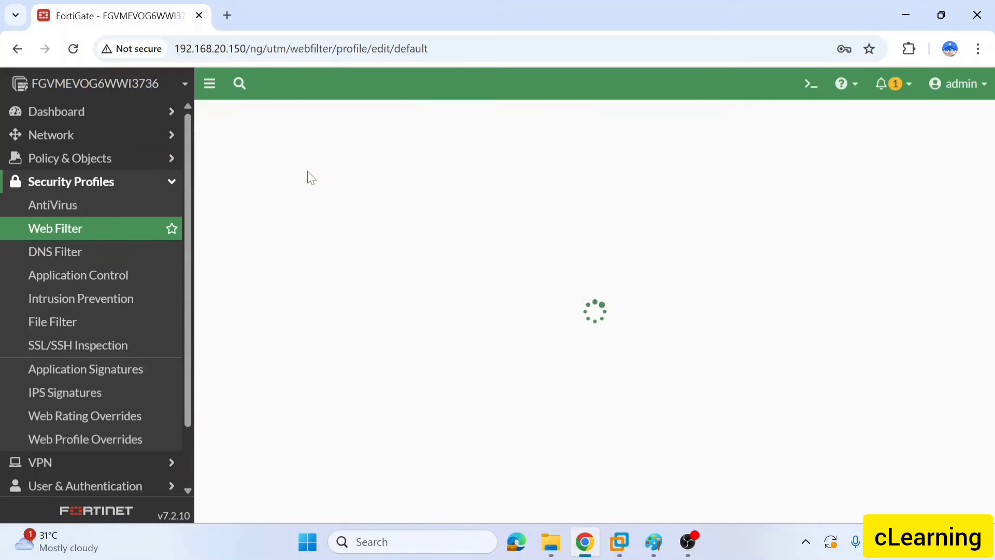
{"action": "scroll", "coordinate": [393, 321], "scroll_direction": "down", "scroll_amount": 6}
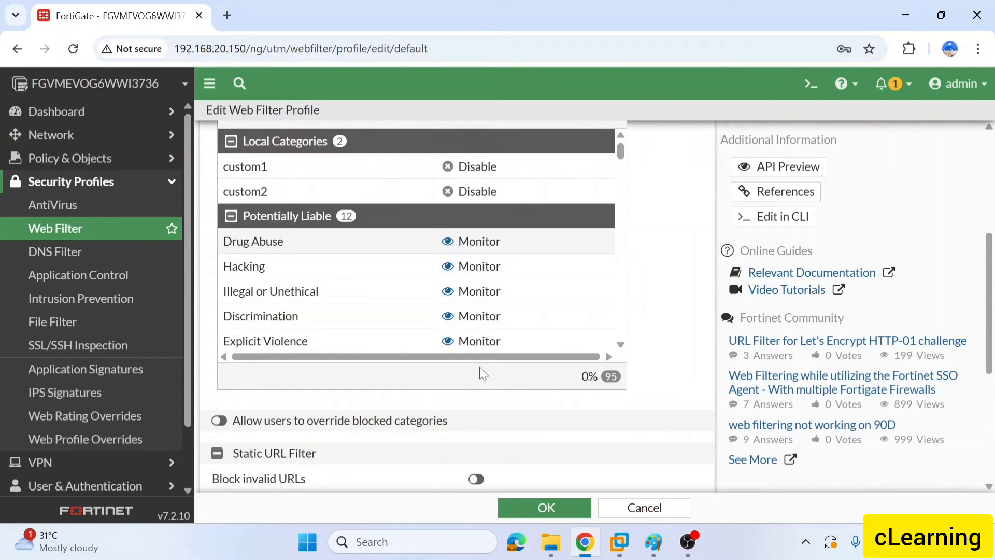
{"action": "scroll", "coordinate": [392, 322], "scroll_direction": "down", "scroll_amount": 5}
{"action": "scroll", "coordinate": [389, 311], "scroll_direction": "up", "scroll_amount": 2}
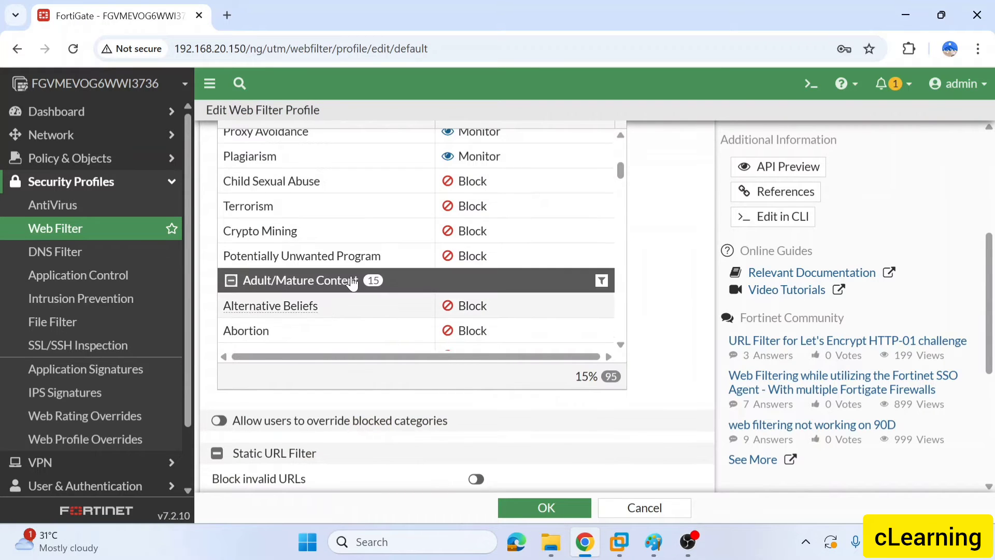
{"action": "scroll", "coordinate": [353, 278], "scroll_direction": "up", "scroll_amount": 2}
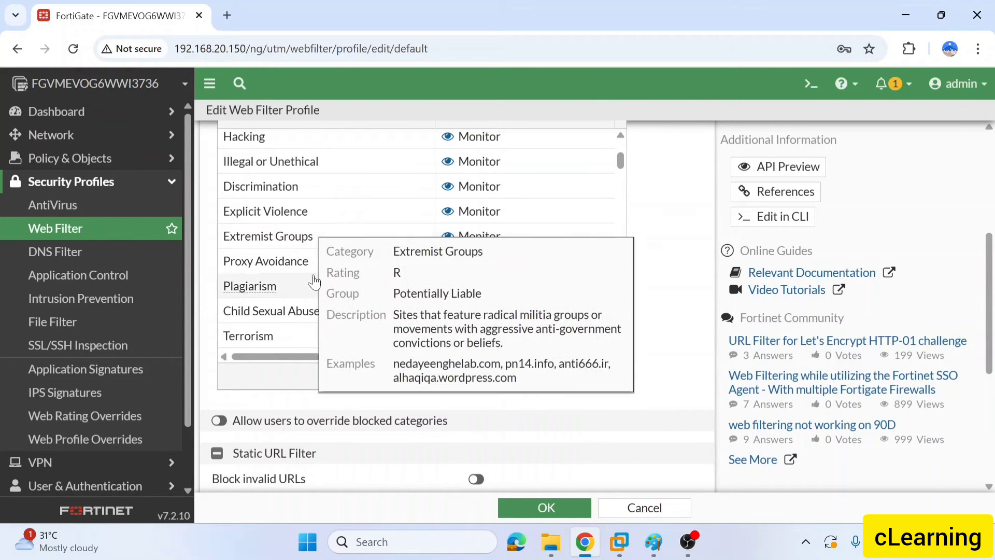
{"action": "scroll", "coordinate": [565, 270], "scroll_direction": "down", "scroll_amount": 3}
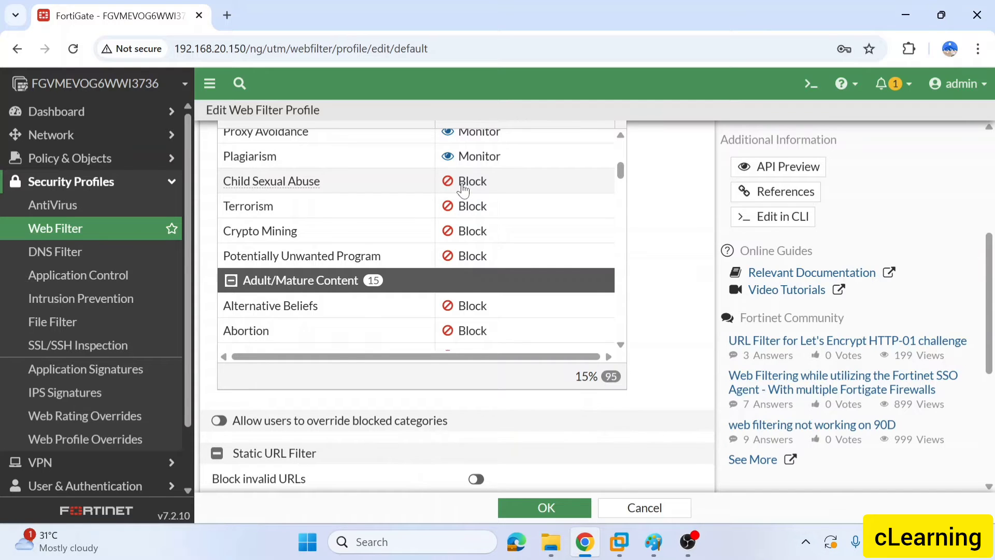
{"action": "scroll", "coordinate": [463, 190], "scroll_direction": "up", "scroll_amount": 5}
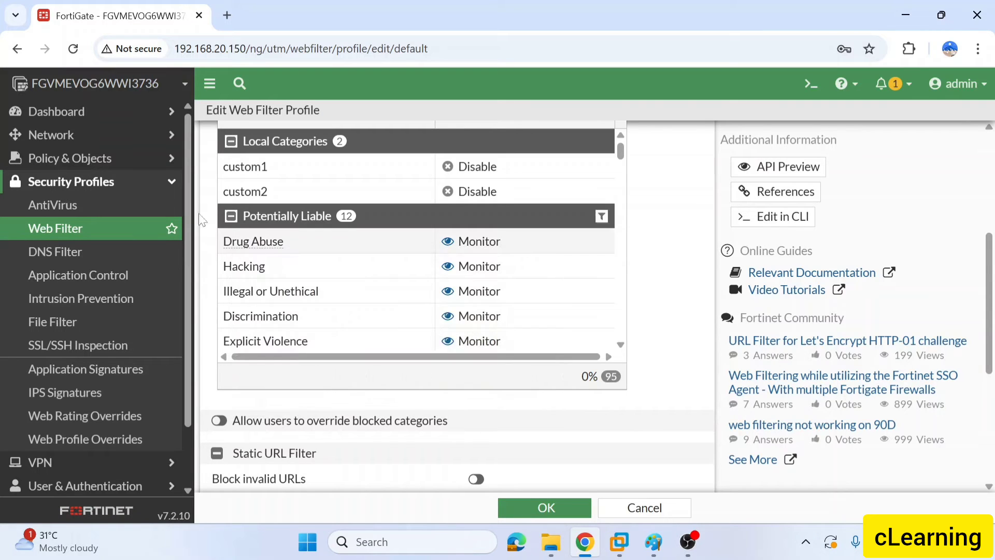
Create a new web filter profile named "Block Social Media"
{"action": "left_click", "coordinate": [78, 236]}
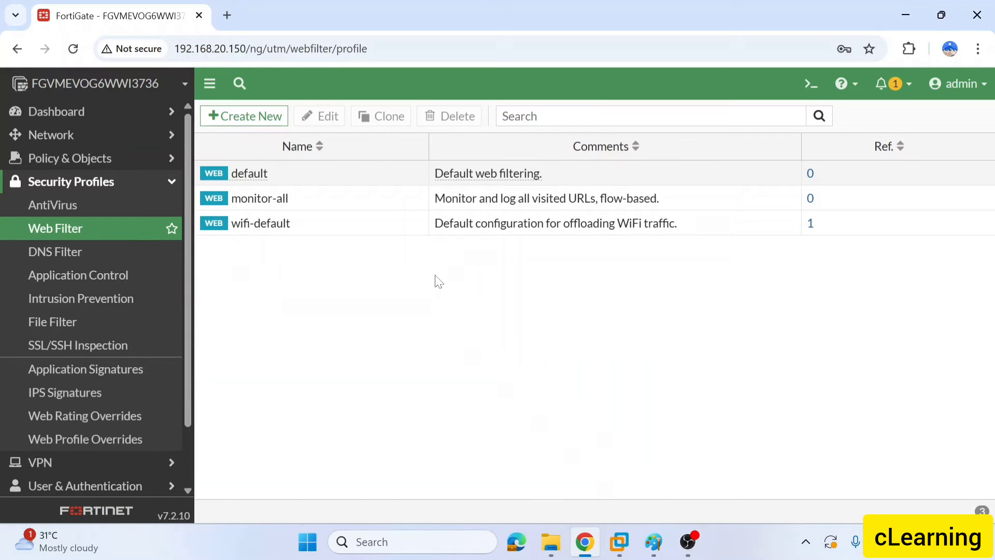
{"action": "left_click", "coordinate": [236, 119]}
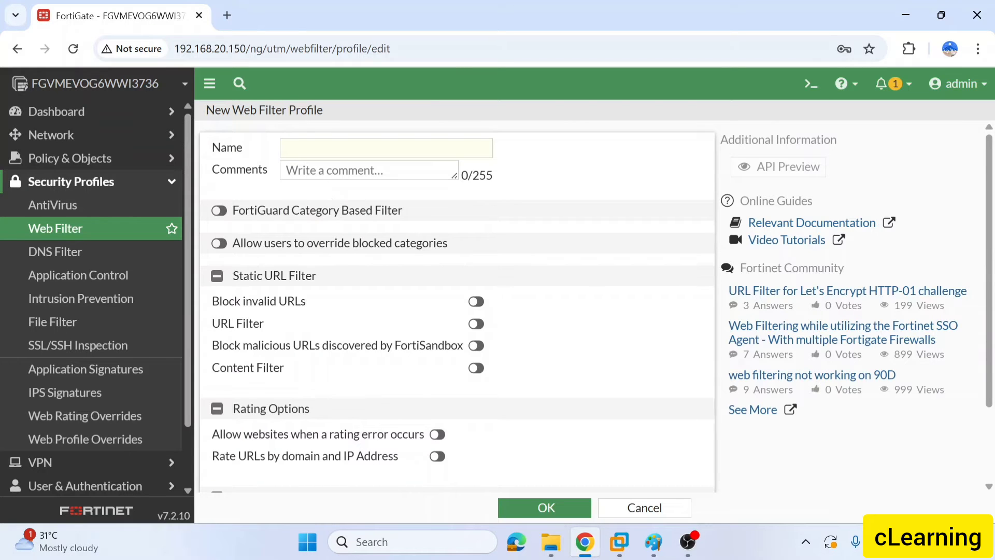
{"action": "left_click", "coordinate": [332, 148]}
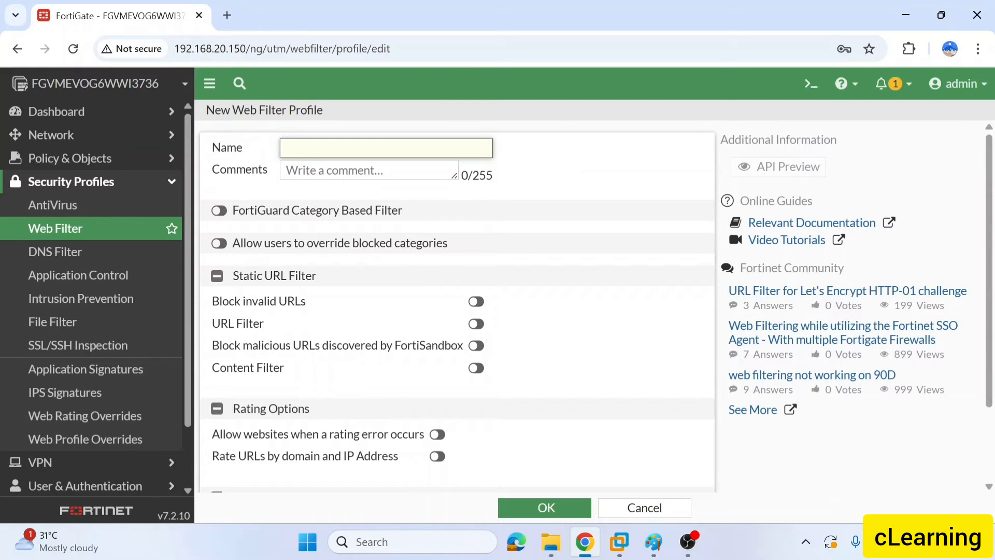
{"action": "type", "text": "S"}
{"action": "key", "text": "BackSpace"}
{"action": "type", "text": "Block So"}
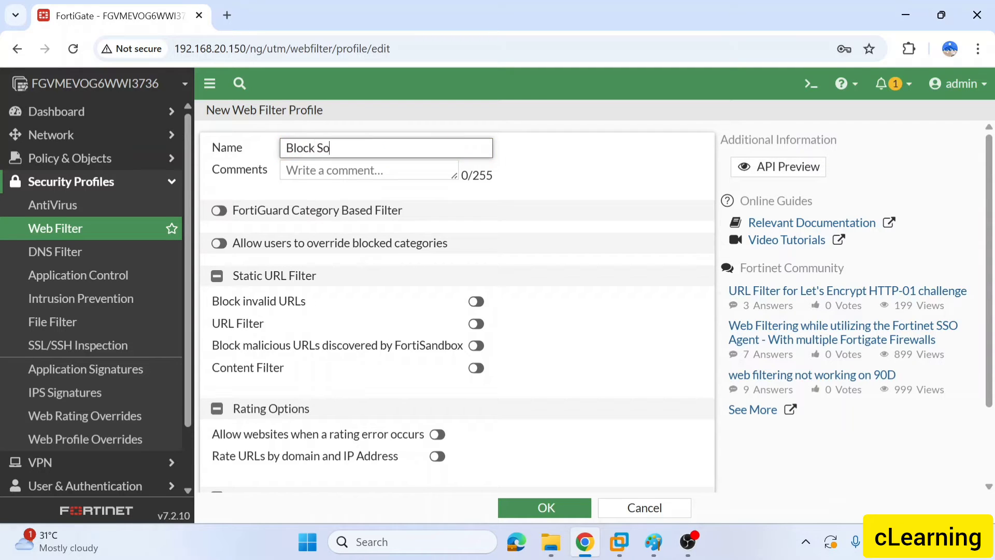
{"action": "type", "text": "cial Media"}
Enable Block invalid URLs and URL Filter in the new profile's static URL filter settings
{"action": "scroll", "coordinate": [405, 288], "scroll_direction": "down", "scroll_amount": 3}
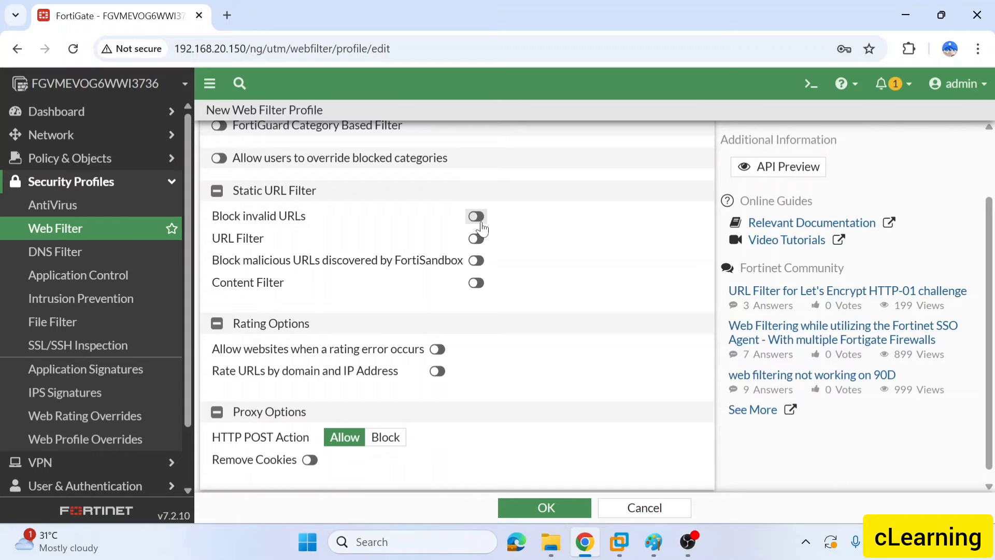
{"action": "left_click", "coordinate": [476, 223]}
{"action": "left_click", "coordinate": [475, 239]}
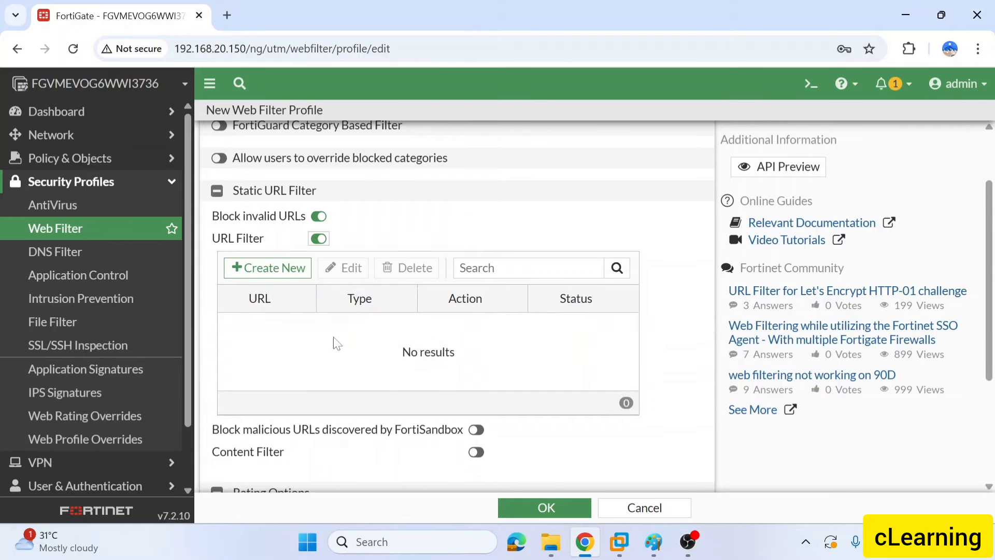
{"action": "left_click", "coordinate": [291, 275]}
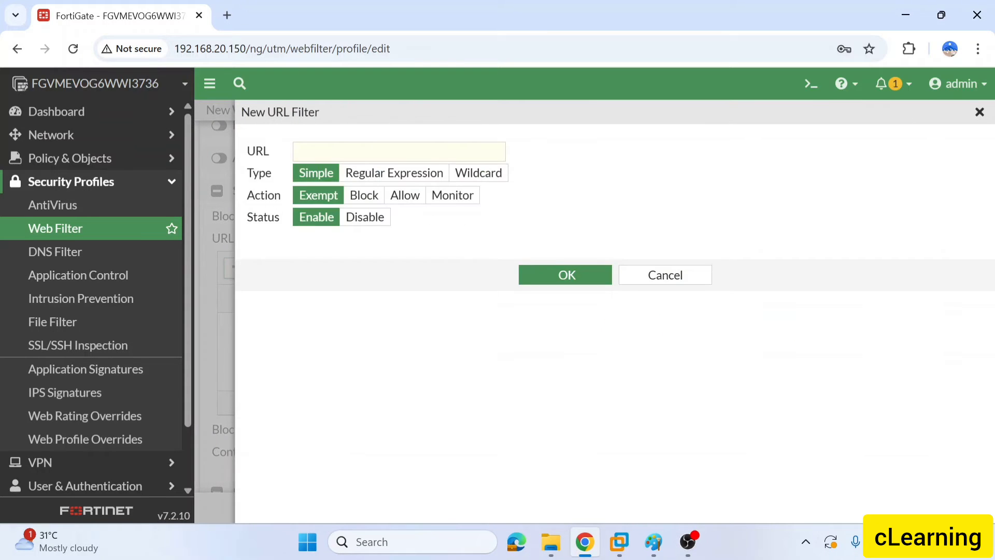
{"action": "left_click", "coordinate": [321, 152]}
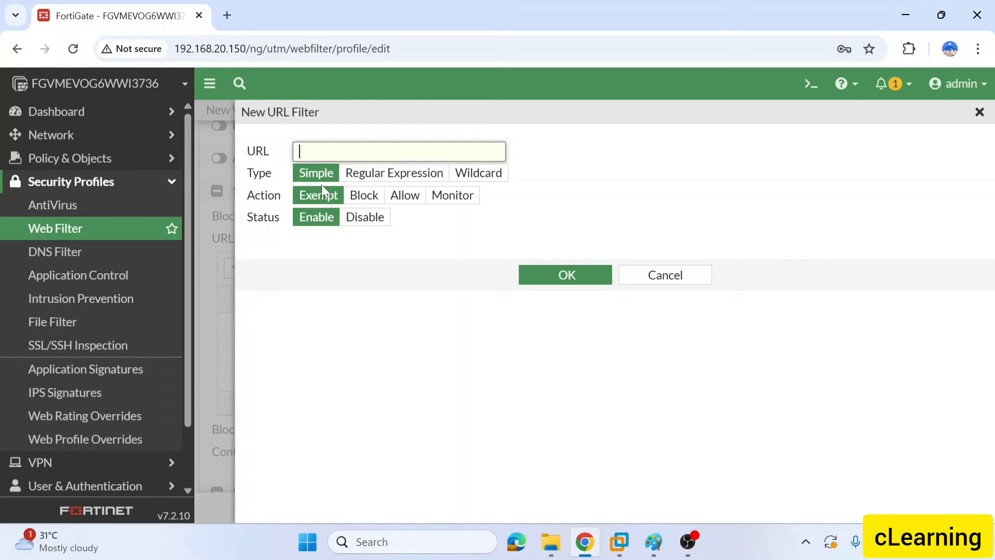
{"action": "type", "text": "ww"}
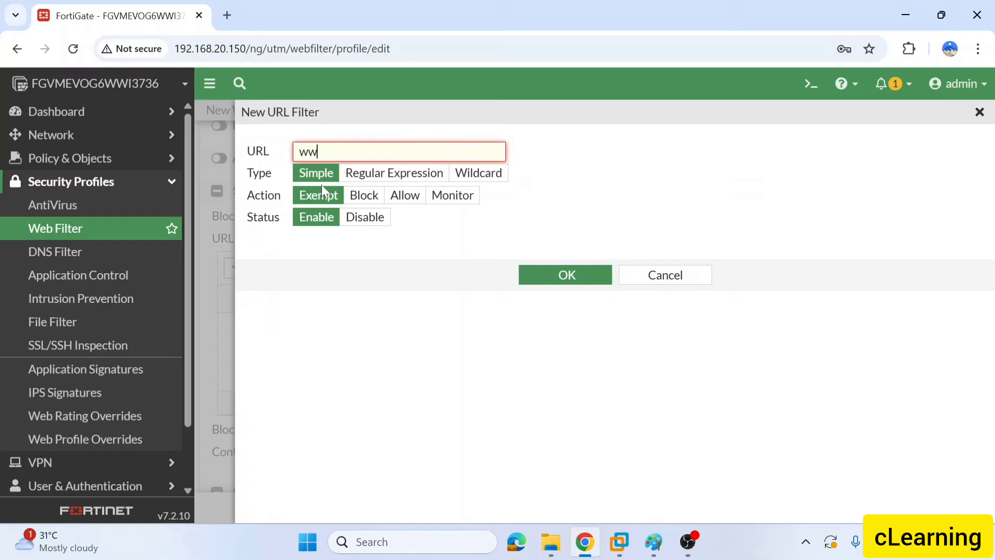
{"action": "type", "text": "w.fa"}
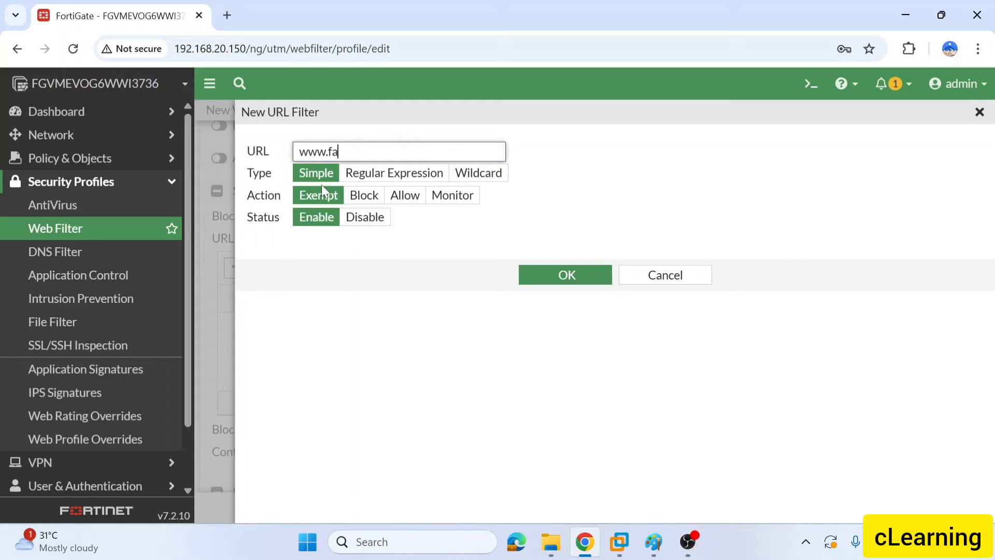
{"action": "type", "text": "cebook.com"}
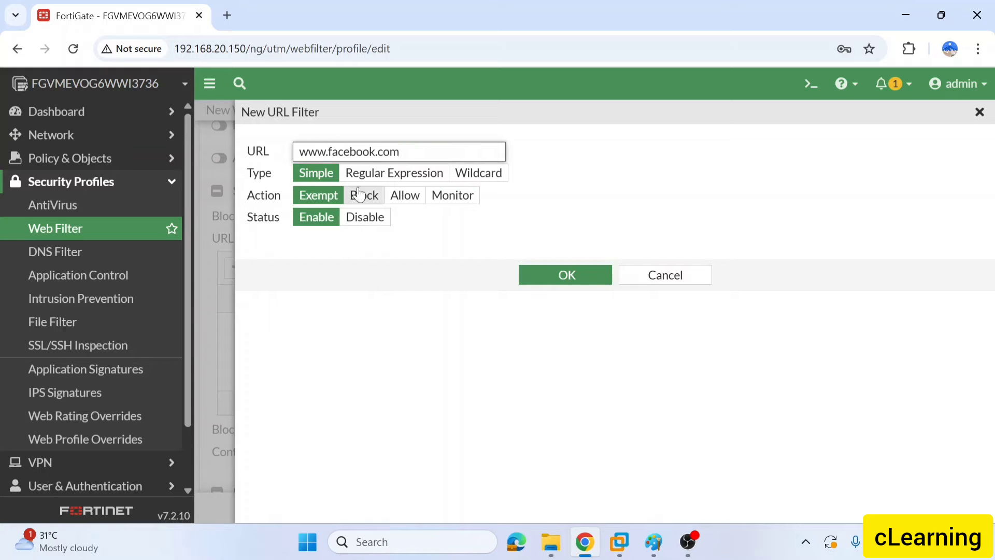
{"action": "left_click_drag", "start_coordinate": [399, 152], "coordinate": [317, 152]}
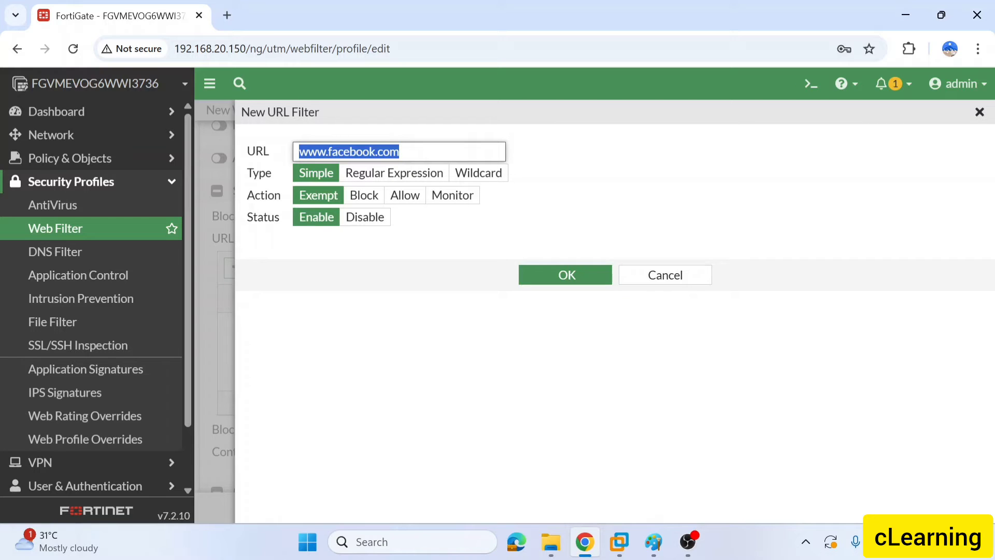
{"action": "left_click", "coordinate": [400, 152]}
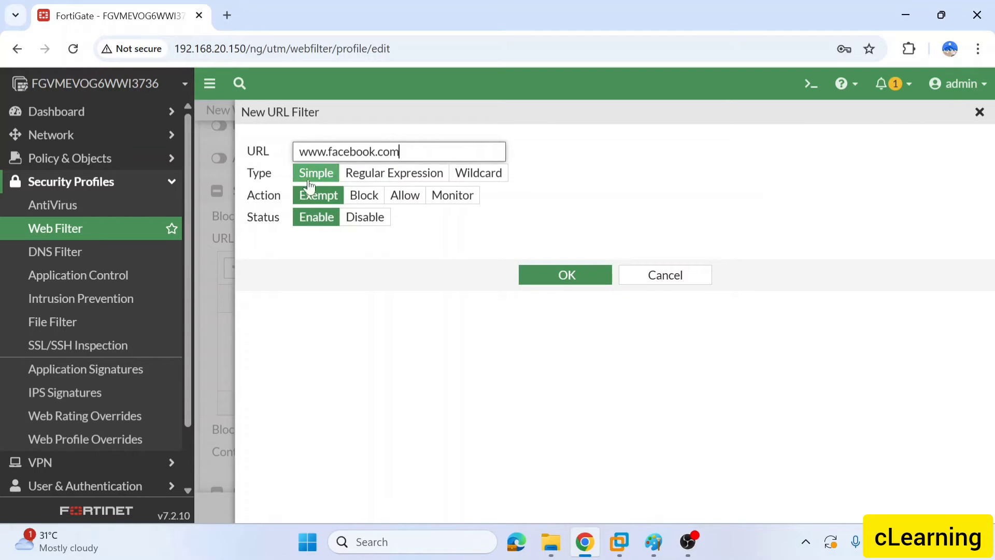
{"action": "left_click", "coordinate": [364, 195]}
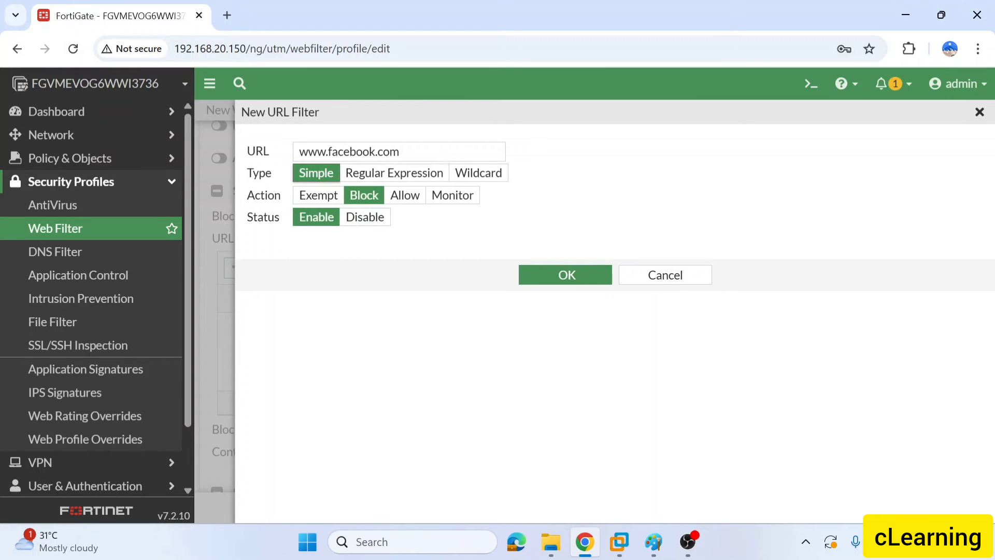
{"action": "left_click_drag", "start_coordinate": [399, 151], "coordinate": [299, 151]}
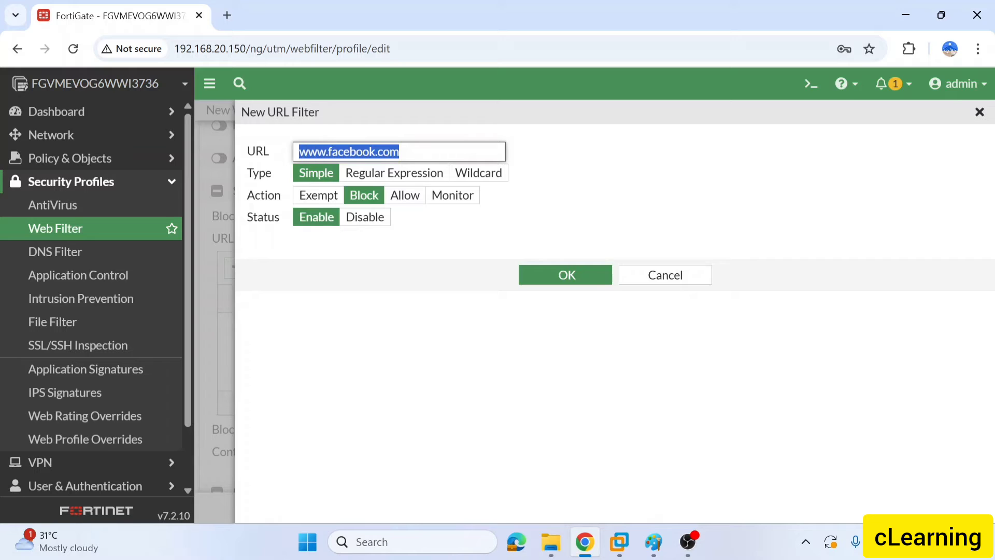
{"action": "left_click", "coordinate": [400, 152]}
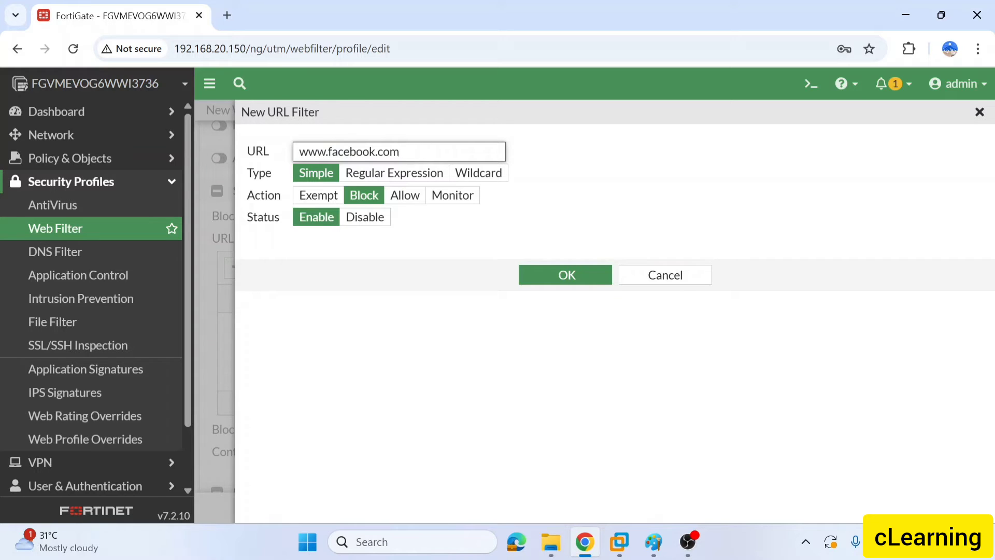
{"action": "left_click", "coordinate": [381, 175]}
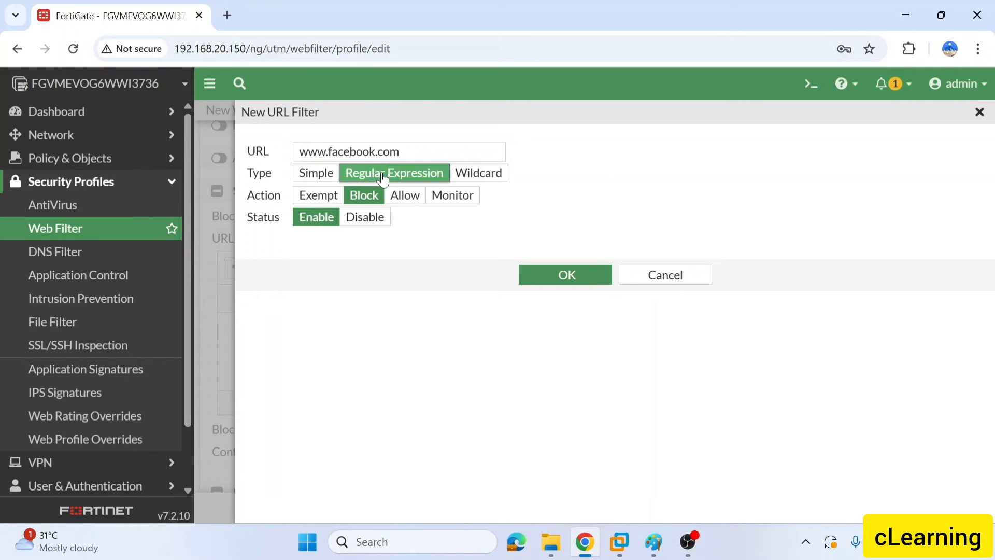
{"action": "left_click", "coordinate": [467, 173]}
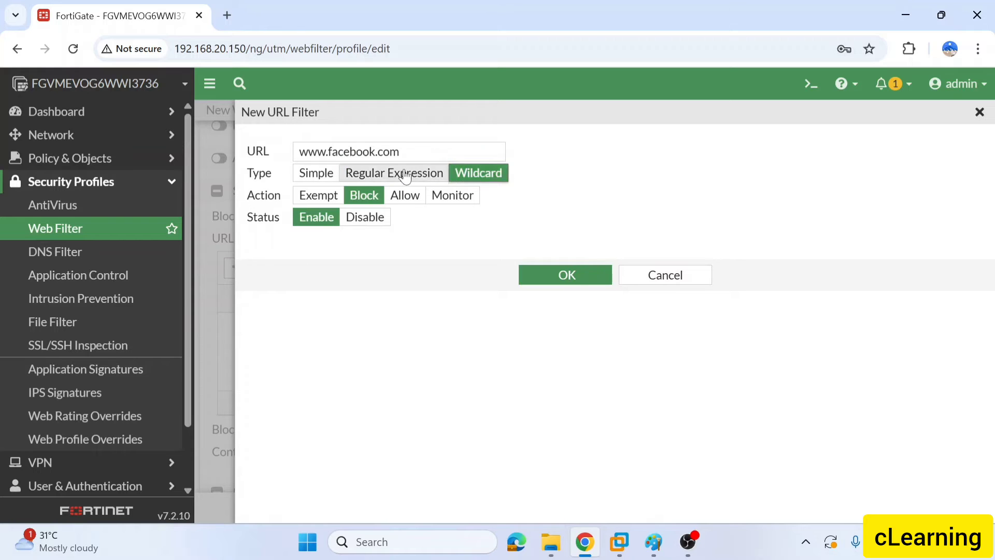
{"action": "left_click", "coordinate": [405, 175]}
{"action": "left_click", "coordinate": [466, 173]}
{"action": "left_click", "coordinate": [400, 152]}
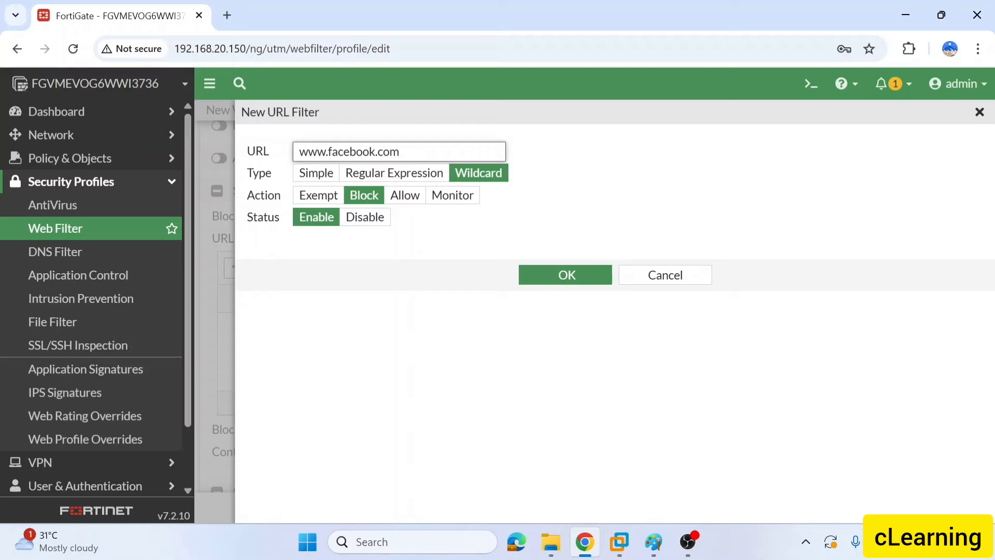
{"action": "key", "text": "shift+Left"}
{"action": "key", "text": "shift+Left"}
{"action": "key", "text": "shift+Left"}
{"action": "key", "text": "shift+Left"}
{"action": "key", "text": "shift+Left"}
{"action": "key", "text": "shift+Left"}
{"action": "key", "text": "shift+Left"}
{"action": "key", "text": "shift+Left"}
{"action": "key", "text": "shift+Left"}
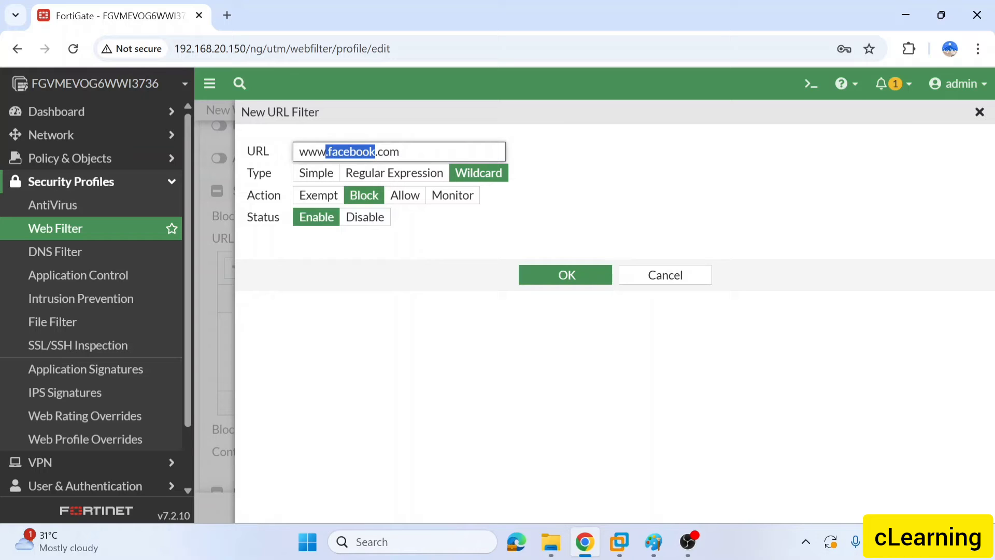
{"action": "left_click_drag", "start_coordinate": [401, 152], "coordinate": [299, 152]}
{"action": "key", "text": "ctrl+c"}
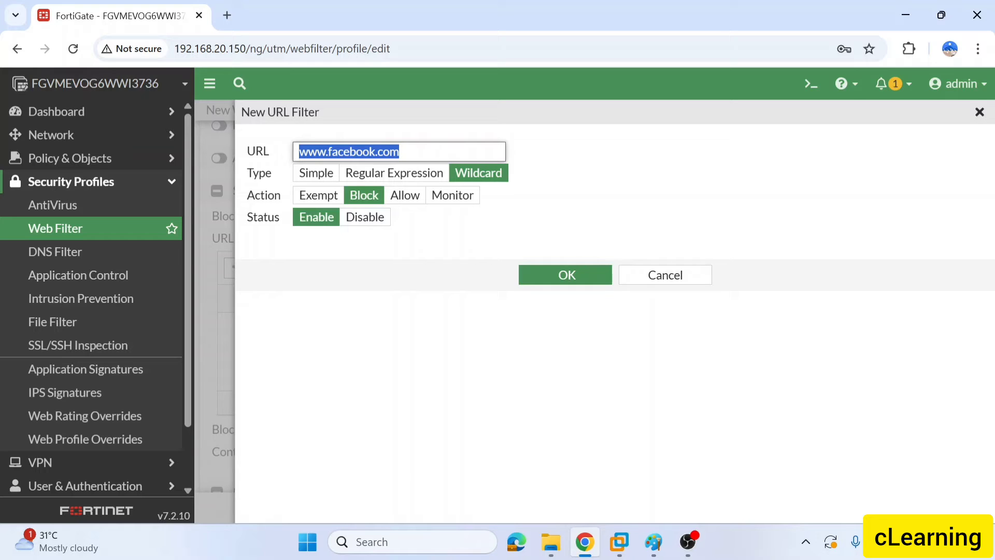
Try the partial URLs "fac" and "face" in the filter entry with the Simple and Regular Expression types
{"action": "type", "text": "fac"}
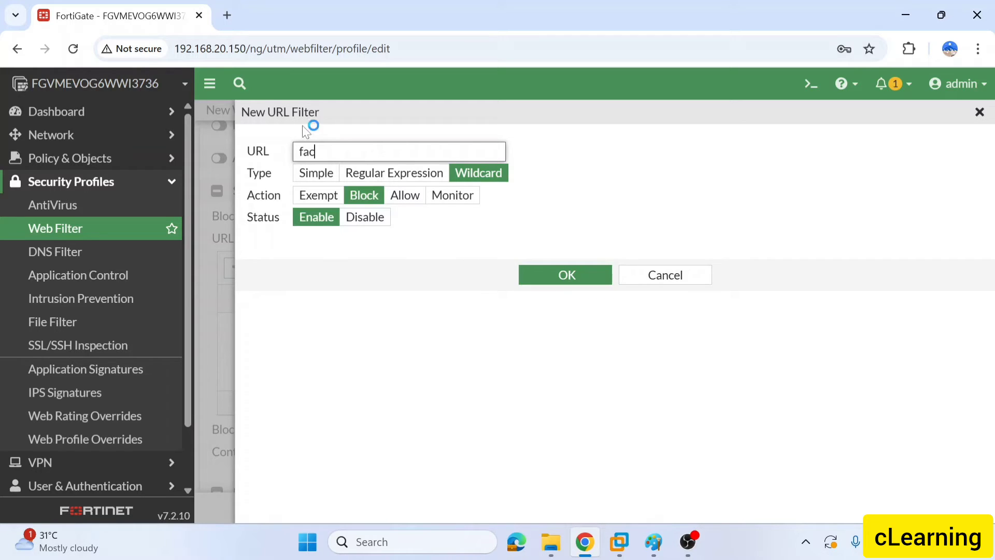
{"action": "left_click", "coordinate": [488, 225]}
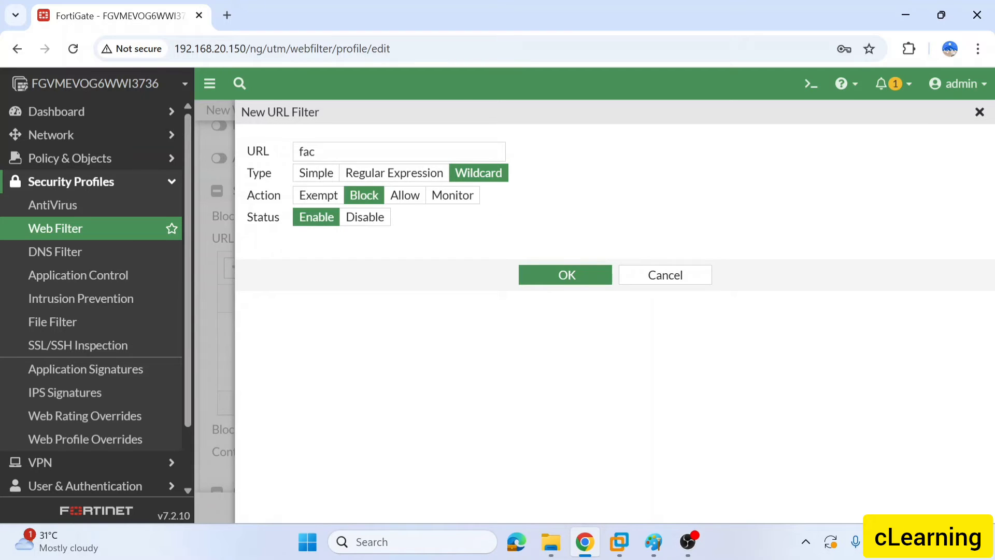
{"action": "left_click", "coordinate": [334, 152]}
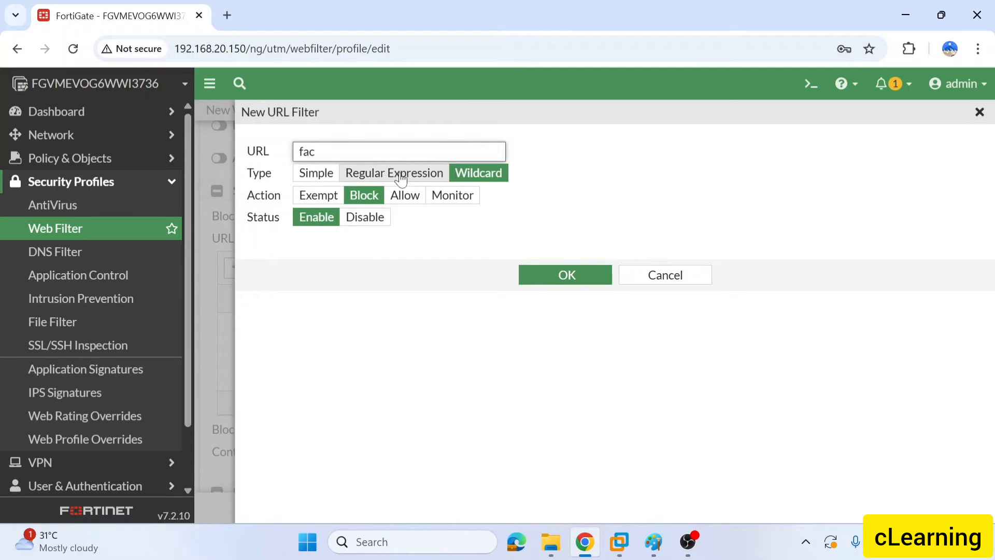
{"action": "left_click", "coordinate": [316, 174]}
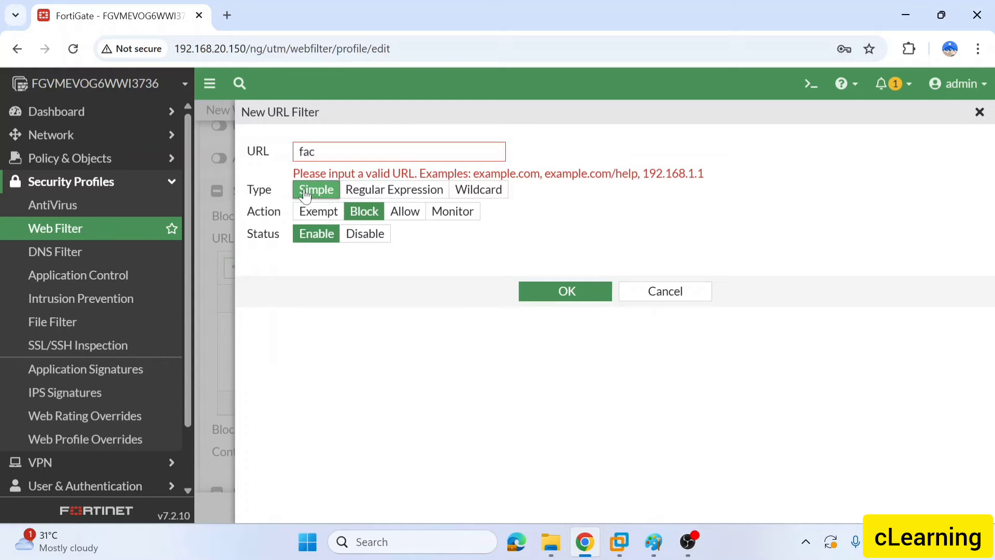
{"action": "left_click", "coordinate": [337, 153]}
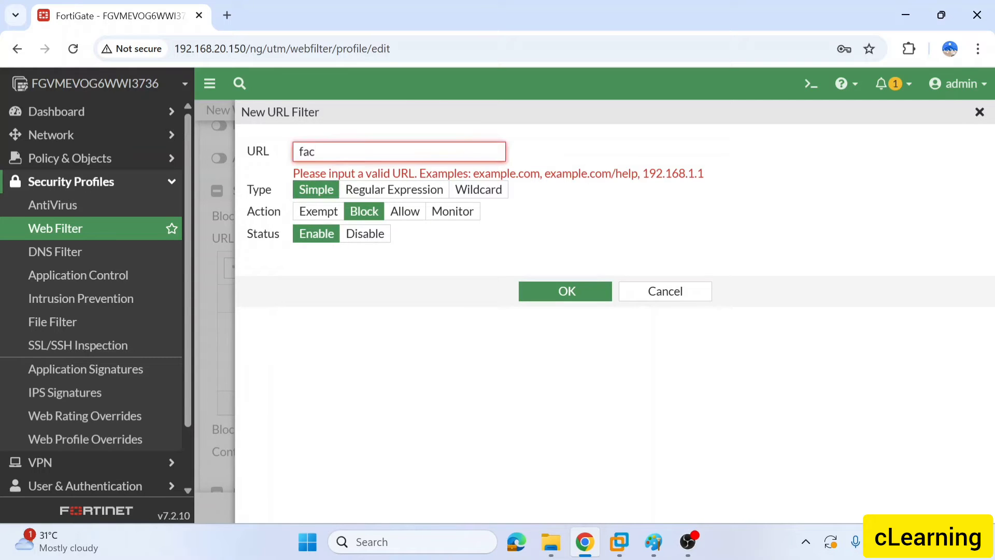
{"action": "type", "text": "e"}
{"action": "left_click", "coordinate": [386, 191]}
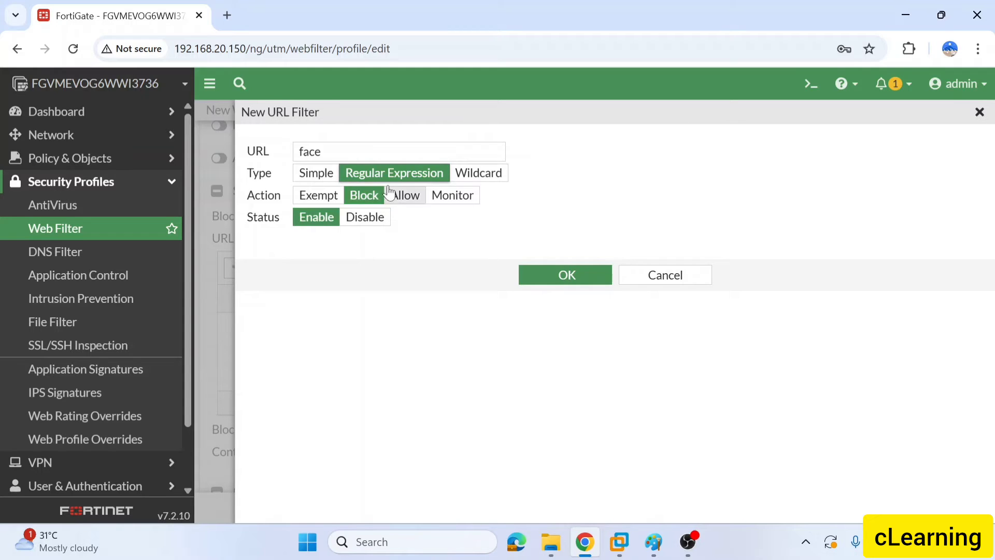
{"action": "left_click_drag", "start_coordinate": [329, 152], "coordinate": [309, 152]}
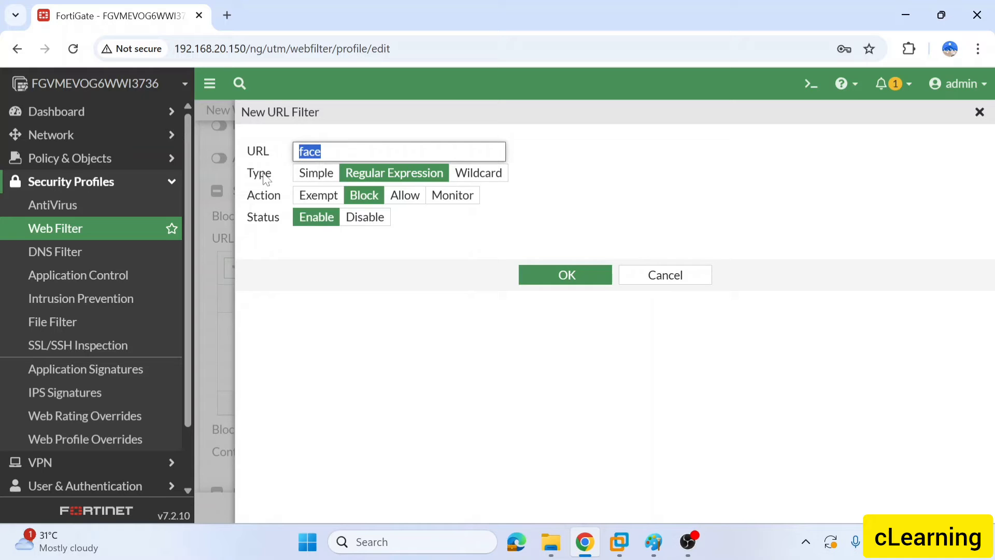
{"action": "left_click", "coordinate": [318, 175]}
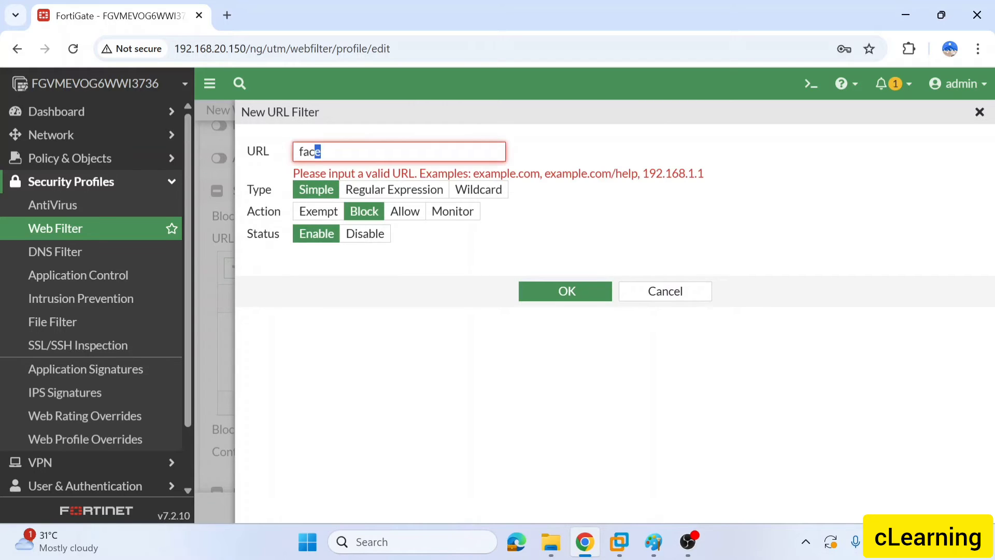
{"action": "key", "text": "ctrl+a"}
{"action": "key", "text": "ctrl+v"}
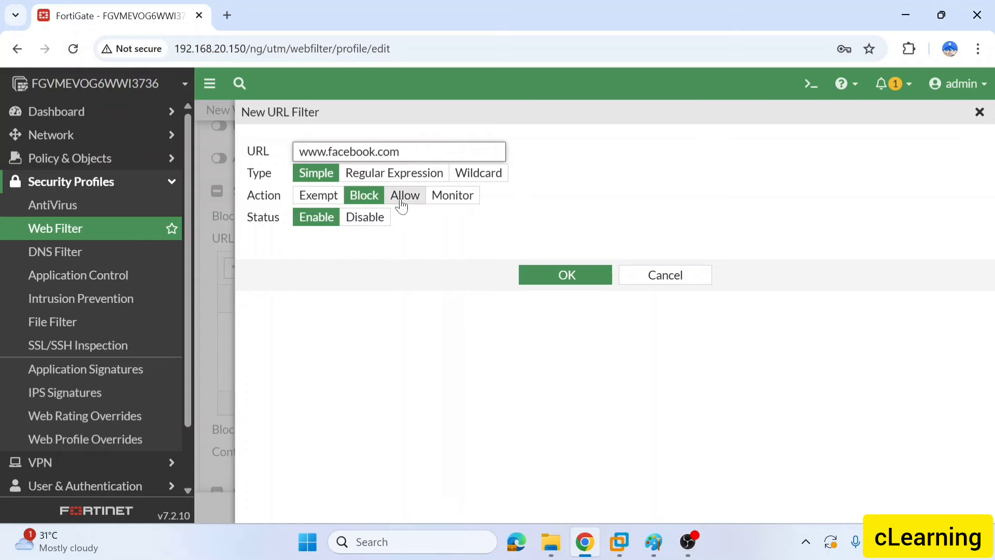
{"action": "type", "text": ","}
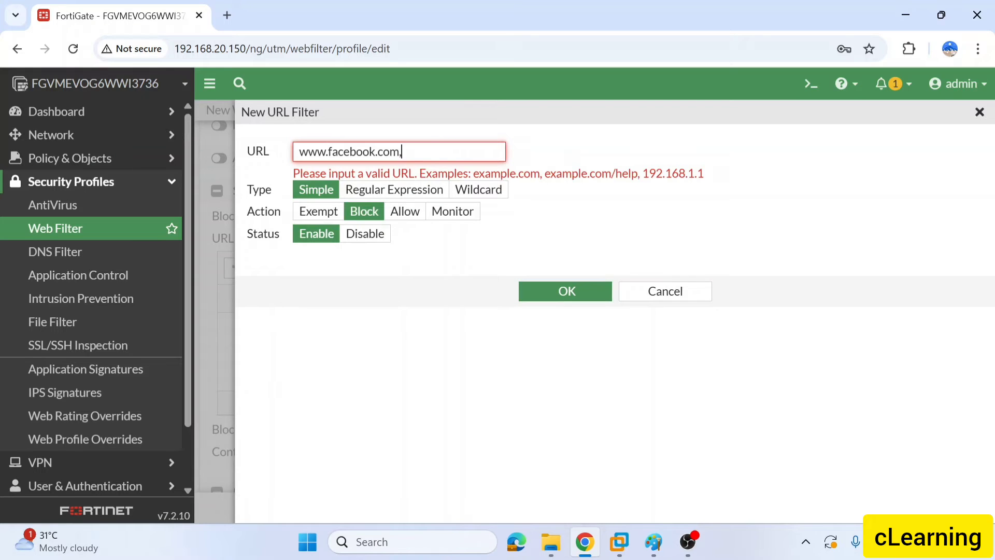
{"action": "key", "text": "BackSpace"}
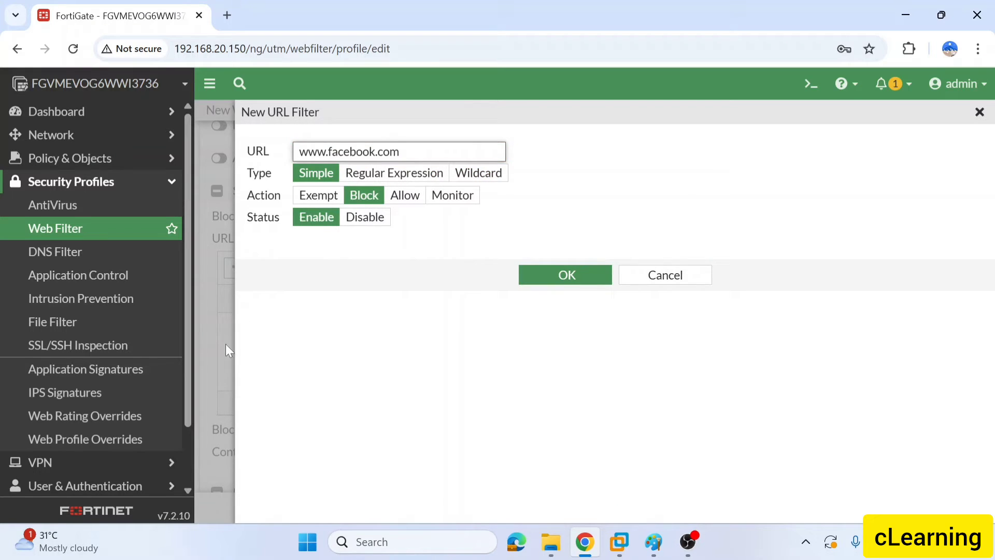
{"action": "left_click", "coordinate": [328, 220]}
{"action": "left_click", "coordinate": [372, 199]}
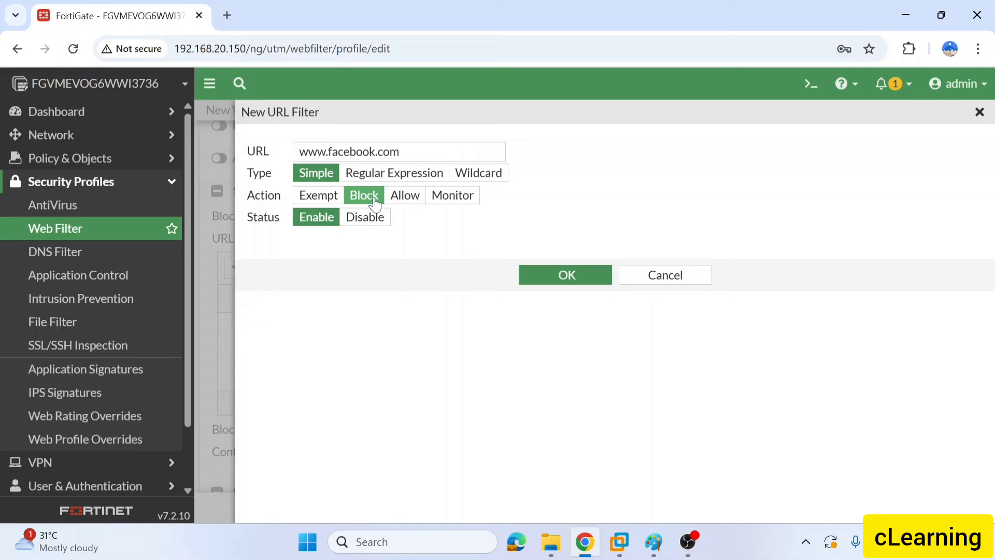
{"action": "left_click", "coordinate": [567, 276]}
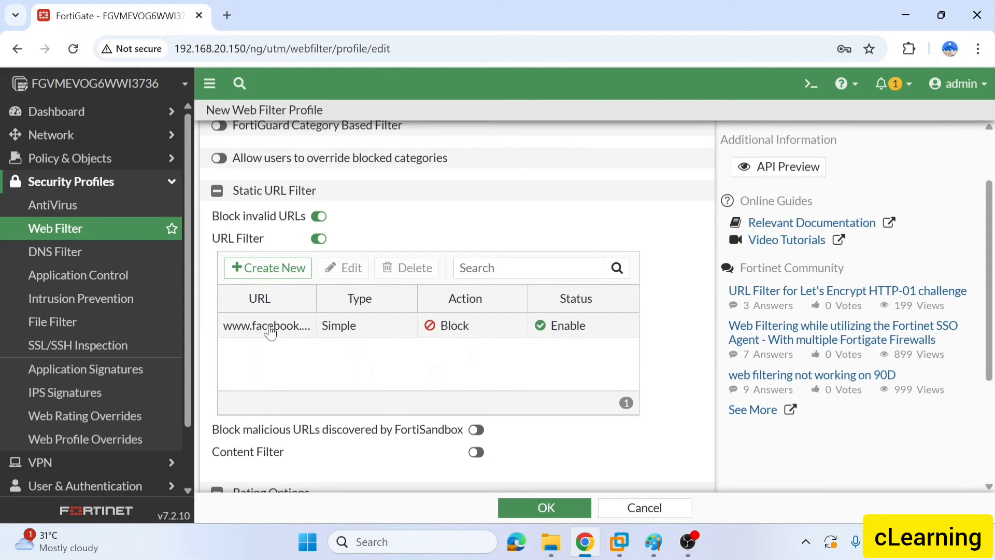
{"action": "left_click", "coordinate": [263, 268]}
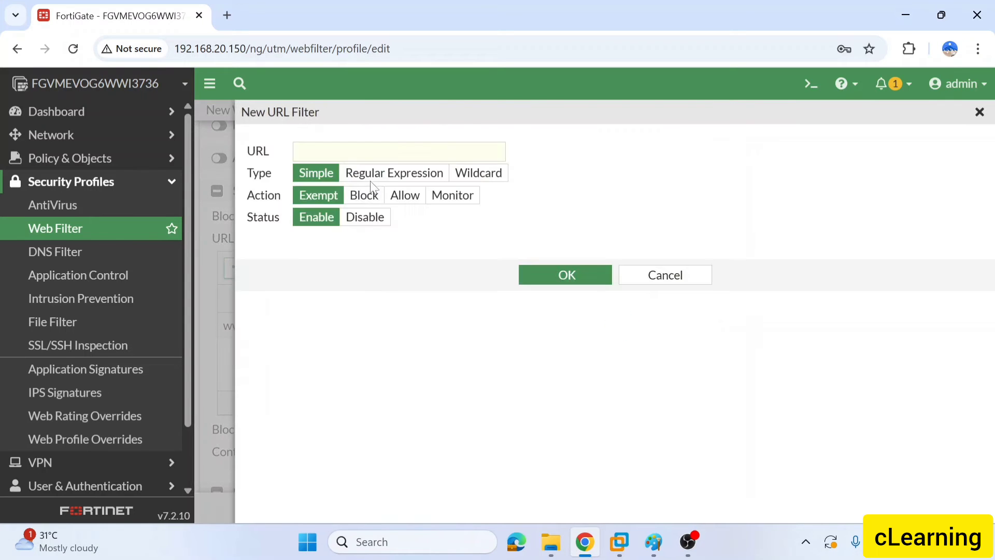
{"action": "key", "text": "ctrl+v"}
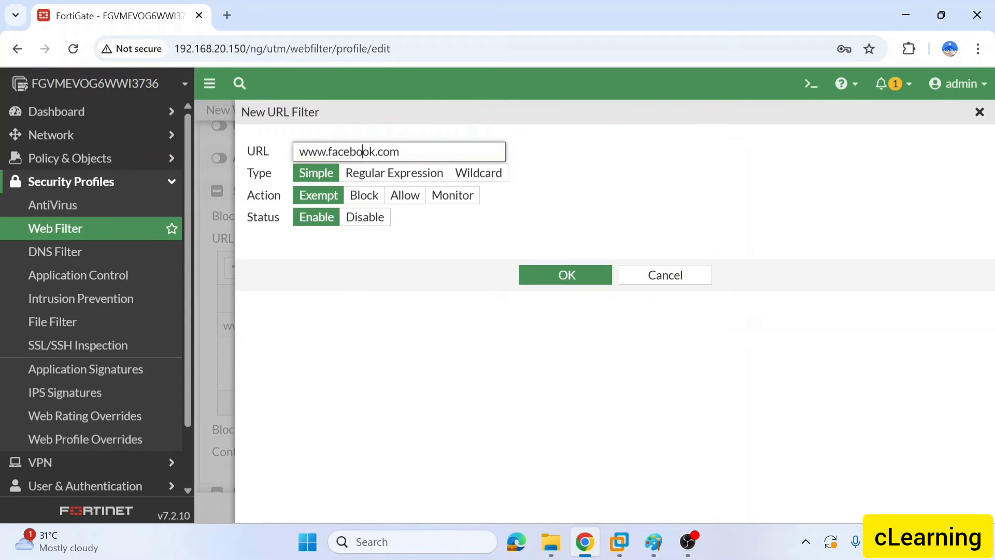
{"action": "double_click", "coordinate": [362, 151]}
{"action": "type", "text": "youtube"}
{"action": "left_click", "coordinate": [567, 282]}
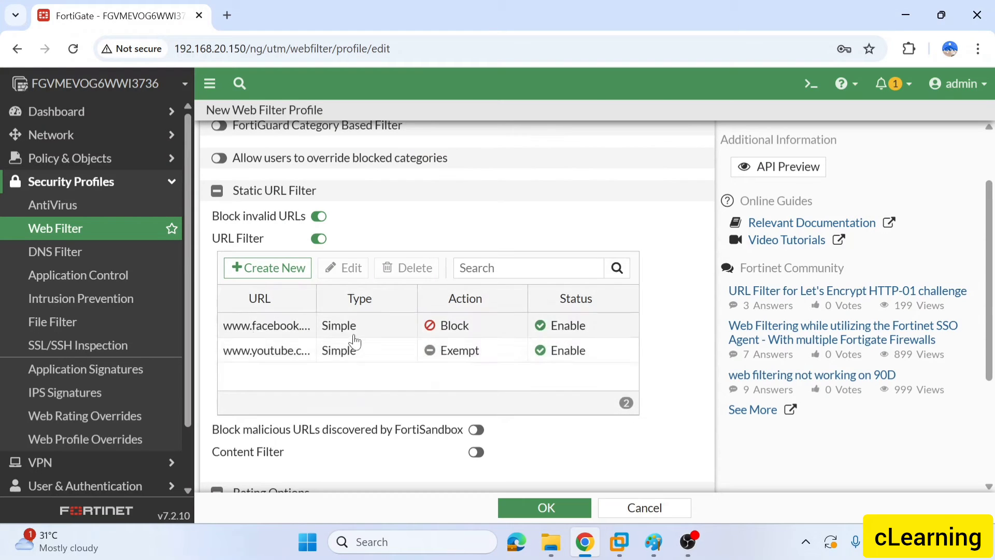
{"action": "left_click", "coordinate": [362, 342]}
{"action": "right_click", "coordinate": [364, 339]}
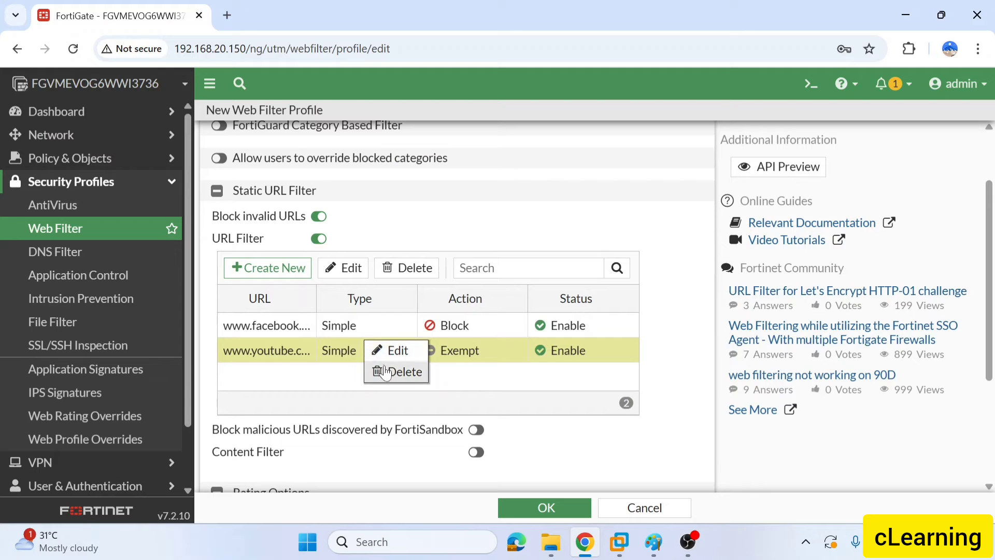
{"action": "left_click", "coordinate": [395, 349]}
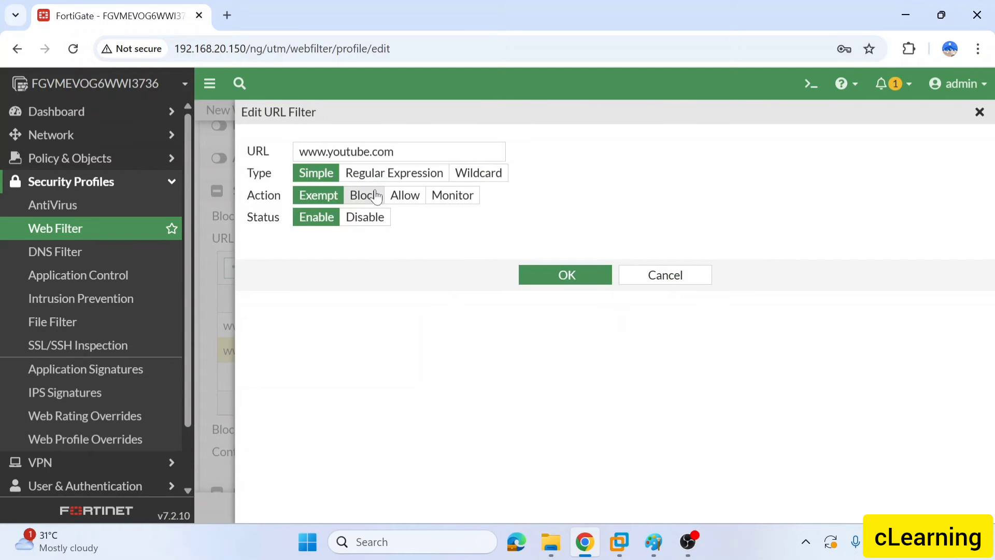
{"action": "left_click", "coordinate": [376, 197]}
{"action": "double_click", "coordinate": [304, 215]}
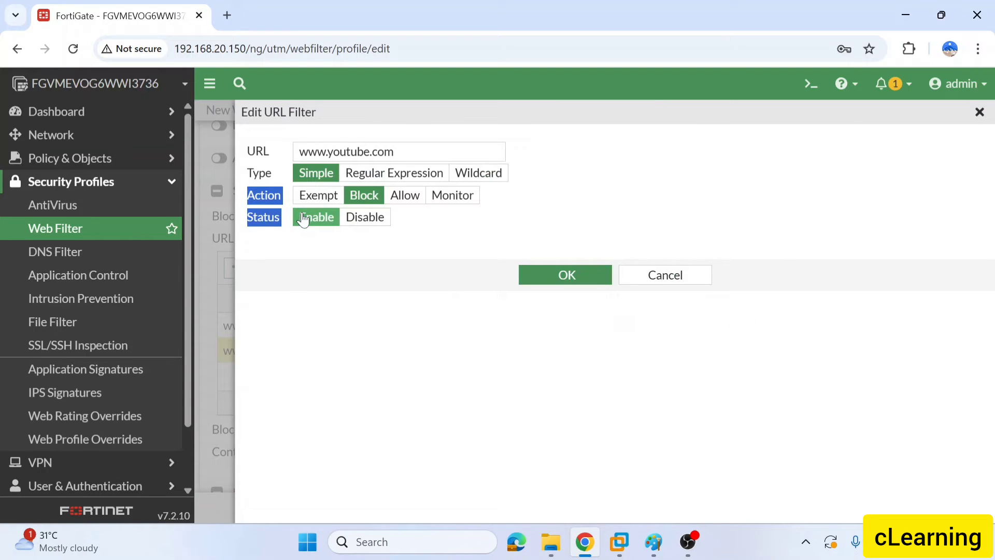
{"action": "left_click", "coordinate": [586, 279]}
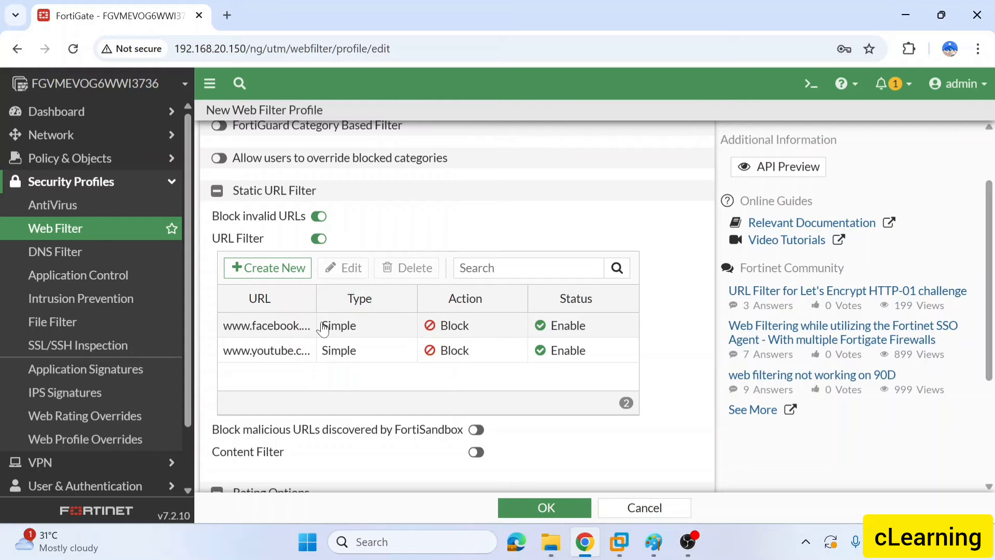
{"action": "left_click", "coordinate": [272, 271]}
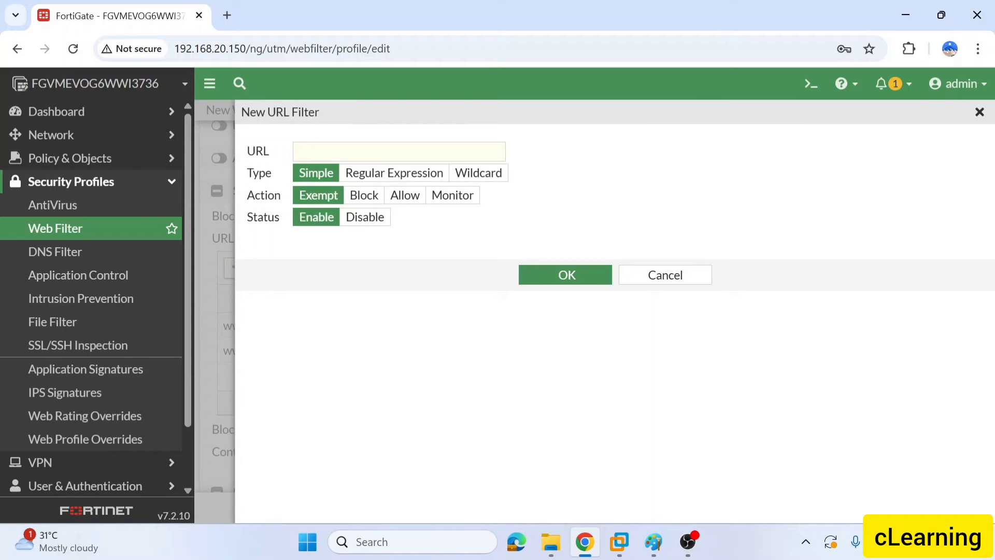
{"action": "left_click", "coordinate": [369, 174]}
{"action": "left_click", "coordinate": [487, 173]}
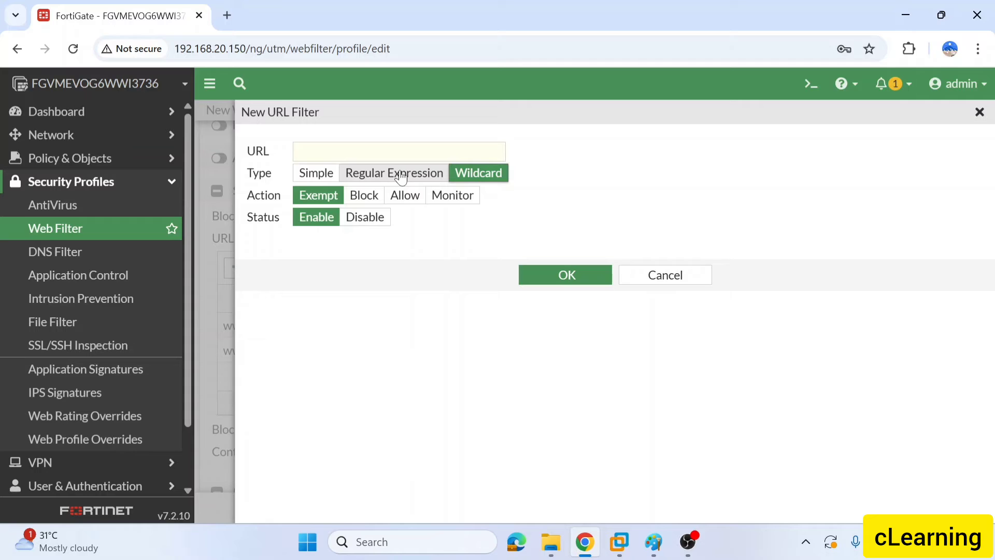
{"action": "left_click", "coordinate": [310, 178]}
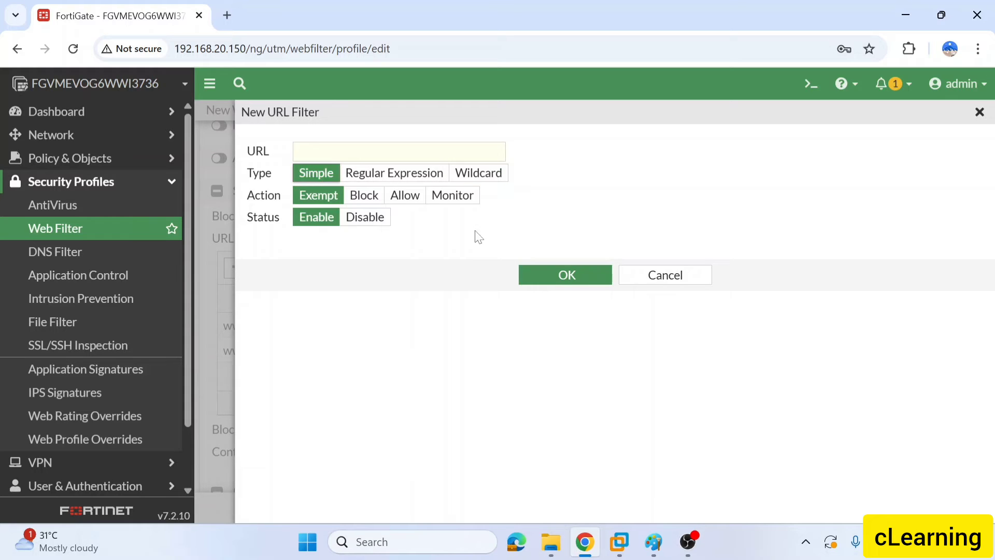
{"action": "left_click", "coordinate": [646, 289]}
Check the remaining options of the Block Social Media web filter profile and save the profile
{"action": "scroll", "coordinate": [421, 340], "scroll_direction": "down", "scroll_amount": 3}
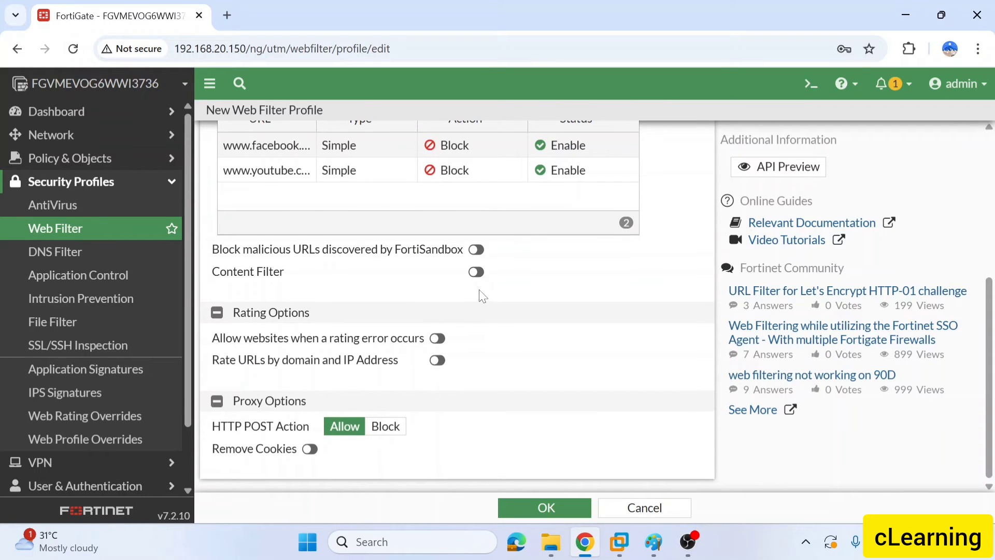
{"action": "scroll", "coordinate": [466, 285], "scroll_direction": "up", "scroll_amount": 5}
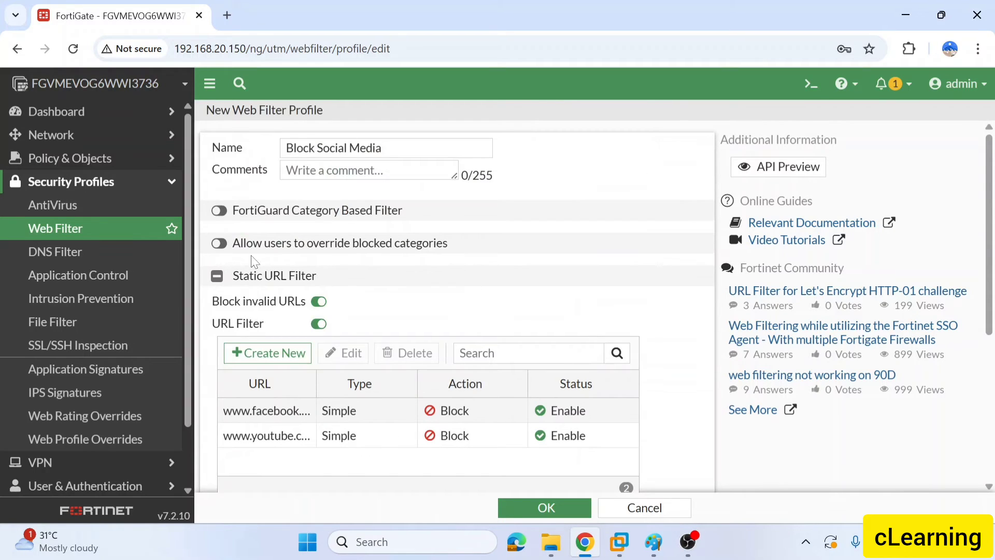
{"action": "scroll", "coordinate": [337, 290], "scroll_direction": "down", "scroll_amount": 3}
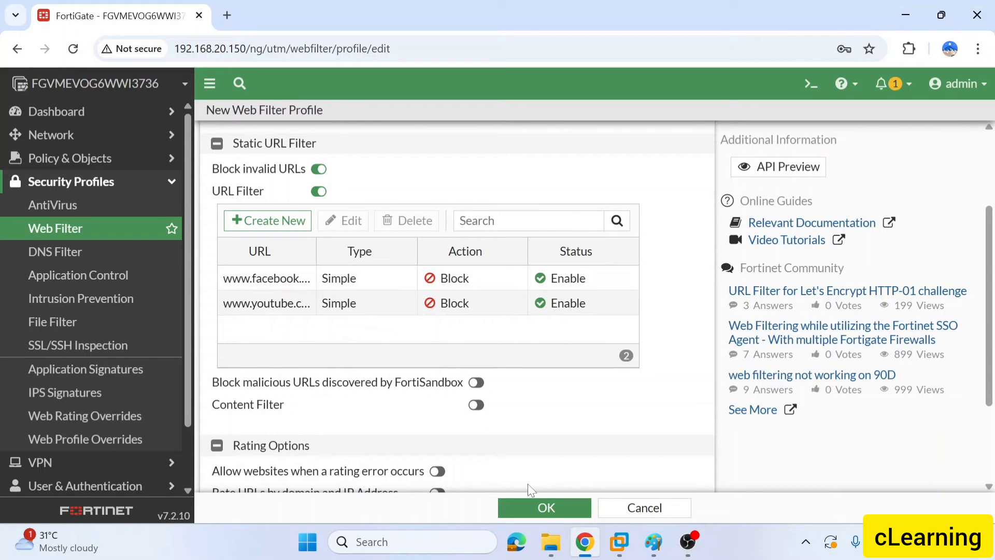
{"action": "left_click", "coordinate": [539, 509]}
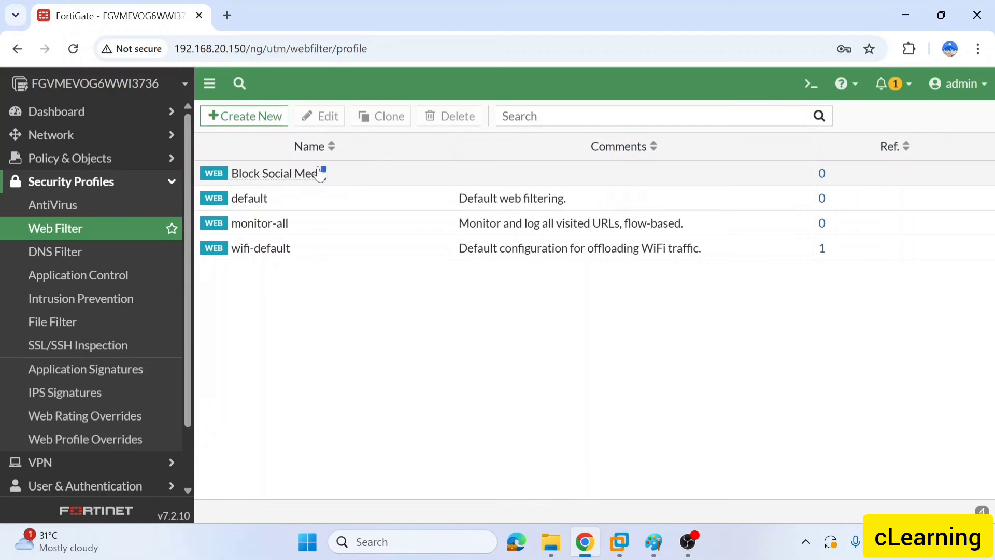
Reopen the Block Social Media profile, review its URL filter settings and return to the profile list
{"action": "left_click_drag", "start_coordinate": [325, 173], "coordinate": [225, 177]}
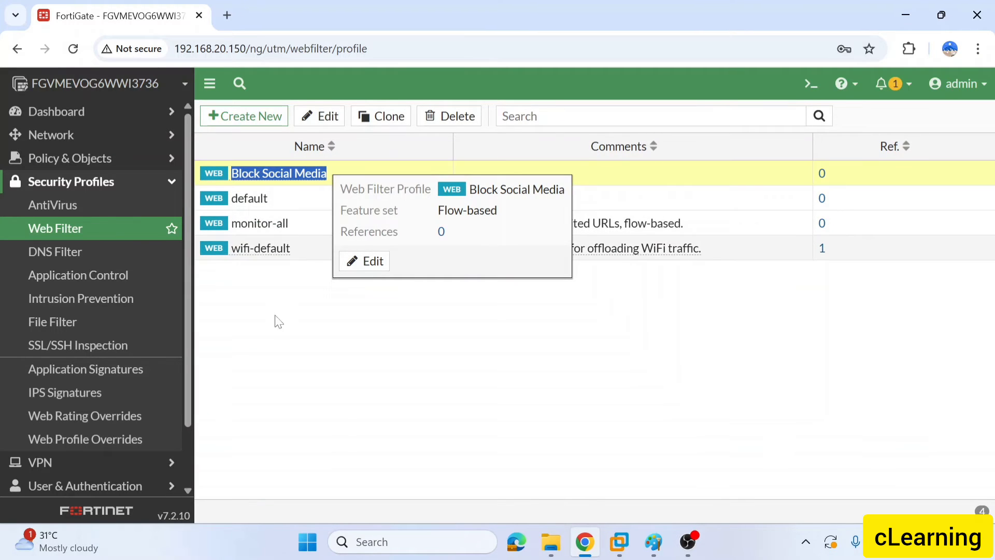
{"action": "left_click", "coordinate": [275, 320]}
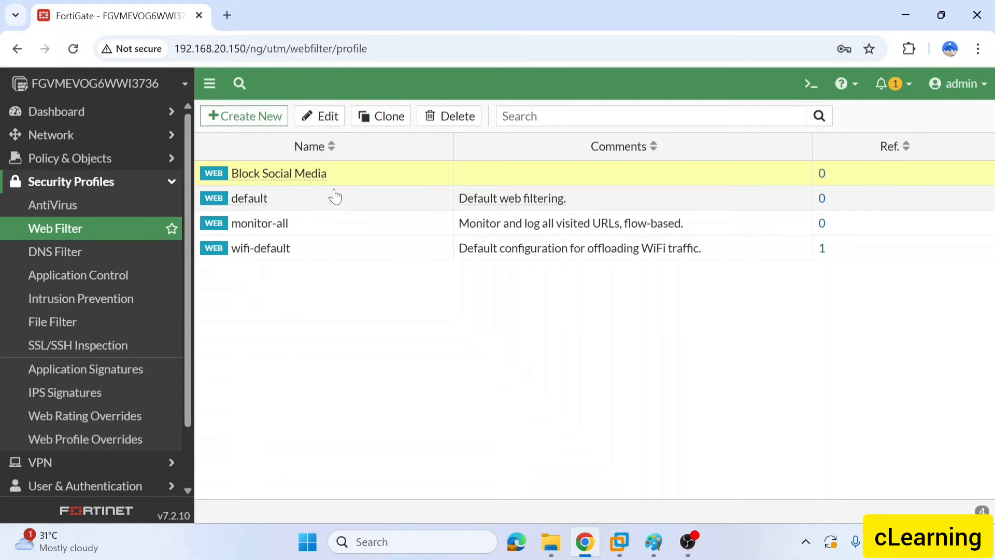
{"action": "double_click", "coordinate": [341, 180]}
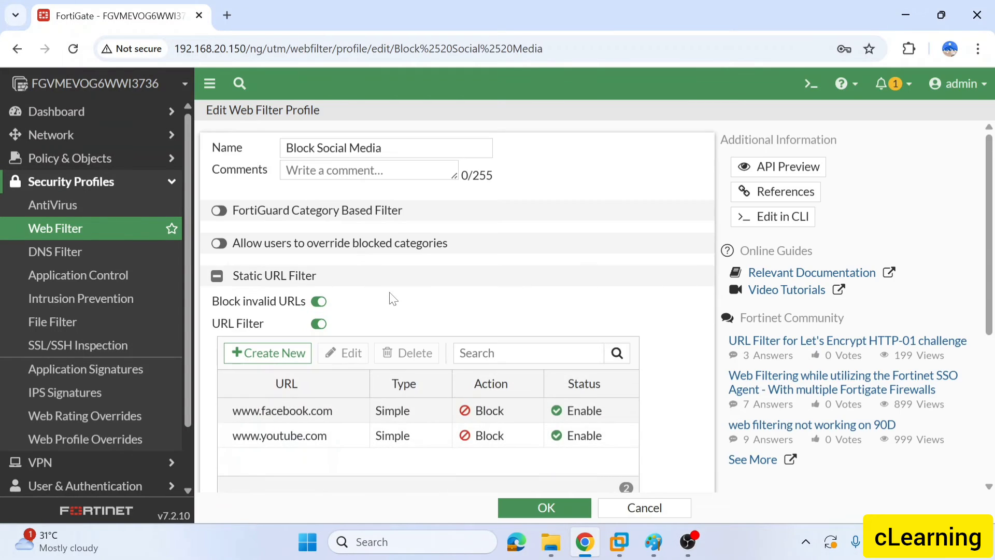
{"action": "scroll", "coordinate": [391, 294], "scroll_direction": "down", "scroll_amount": 5}
{"action": "scroll", "coordinate": [391, 295], "scroll_direction": "up", "scroll_amount": 5}
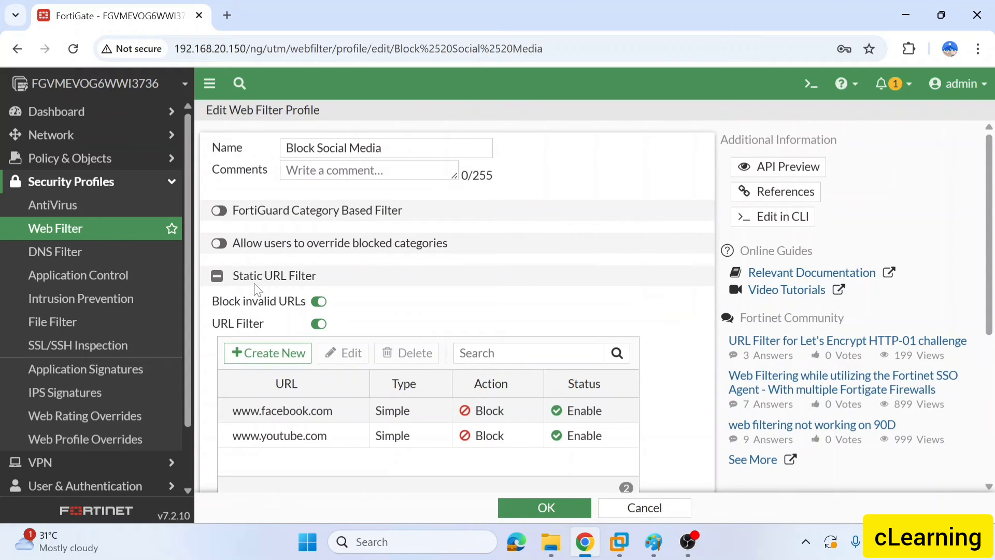
{"action": "scroll", "coordinate": [256, 293], "scroll_direction": "down", "scroll_amount": 5}
{"action": "scroll", "coordinate": [256, 285], "scroll_direction": "up", "scroll_amount": 5}
{"action": "left_click", "coordinate": [519, 507]}
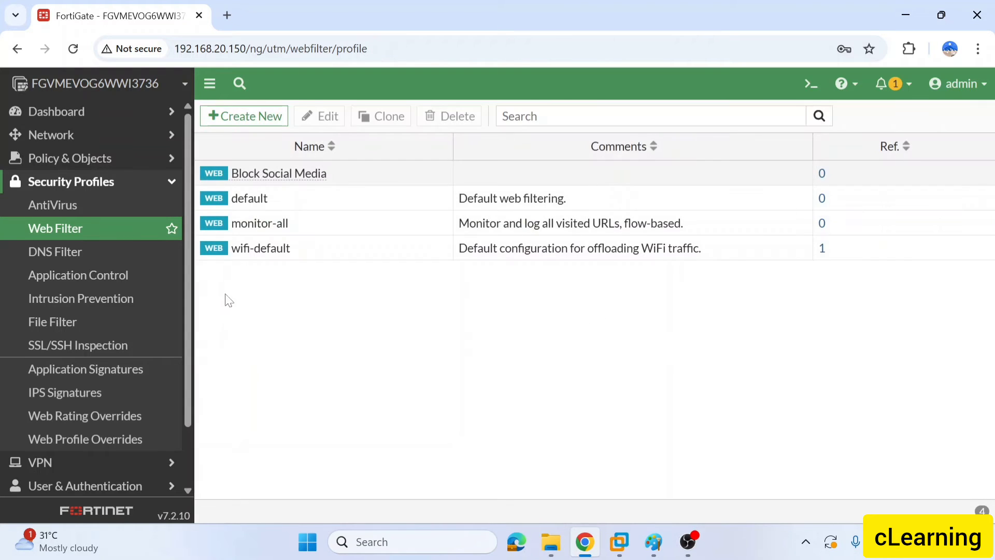
Create a new firewall policy and name it LAn to Internet
{"action": "left_click", "coordinate": [90, 158]}
{"action": "left_click", "coordinate": [88, 183]}
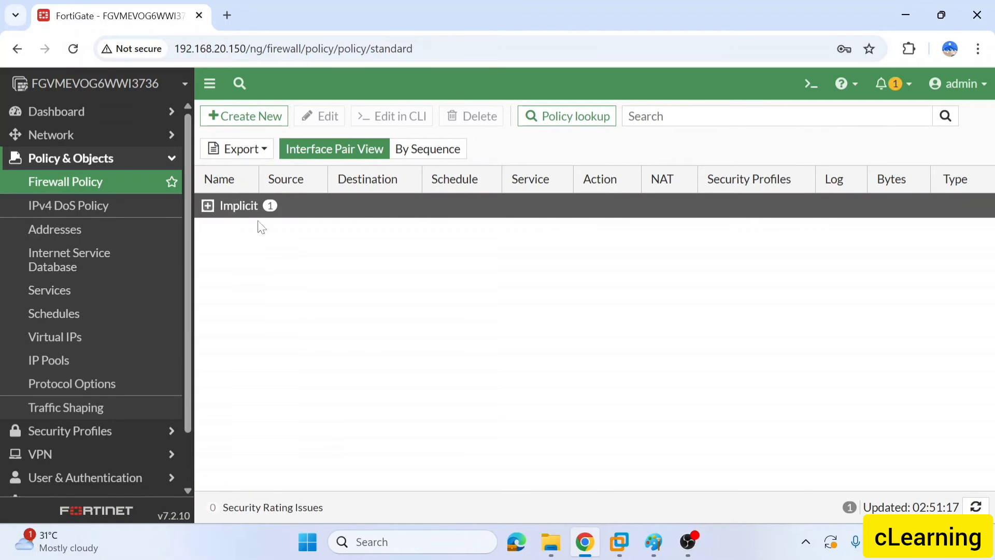
{"action": "left_click", "coordinate": [244, 117]}
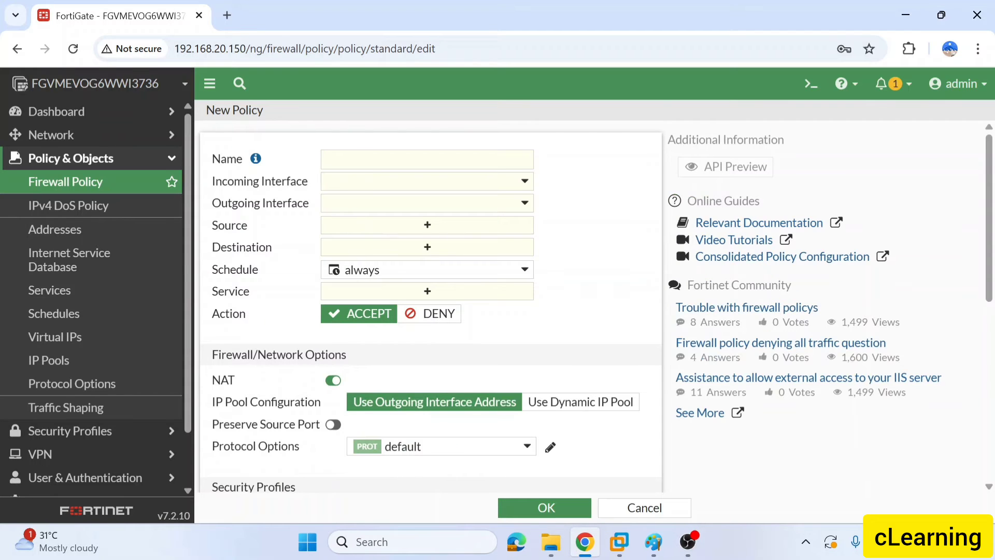
{"action": "left_click", "coordinate": [361, 160]}
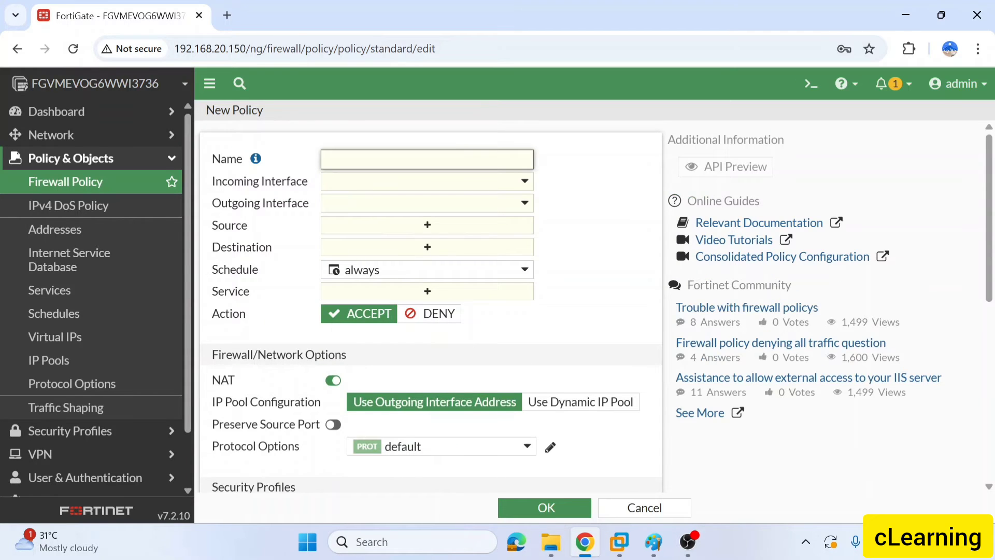
{"action": "type", "text": "LAn yto I"}
{"action": "key", "text": "BackSpace"}
{"action": "key", "text": "BackSpace"}
{"action": "key", "text": "BackSpace"}
{"action": "key", "text": "BackSpace"}
{"action": "key", "text": "BackSpace"}
{"action": "type", "text": "to"}
Set the policy's incoming interface to port1 and its outgoing interface to virtual-wan-link
{"action": "left_click", "coordinate": [366, 181]}
{"action": "left_click", "coordinate": [384, 246]}
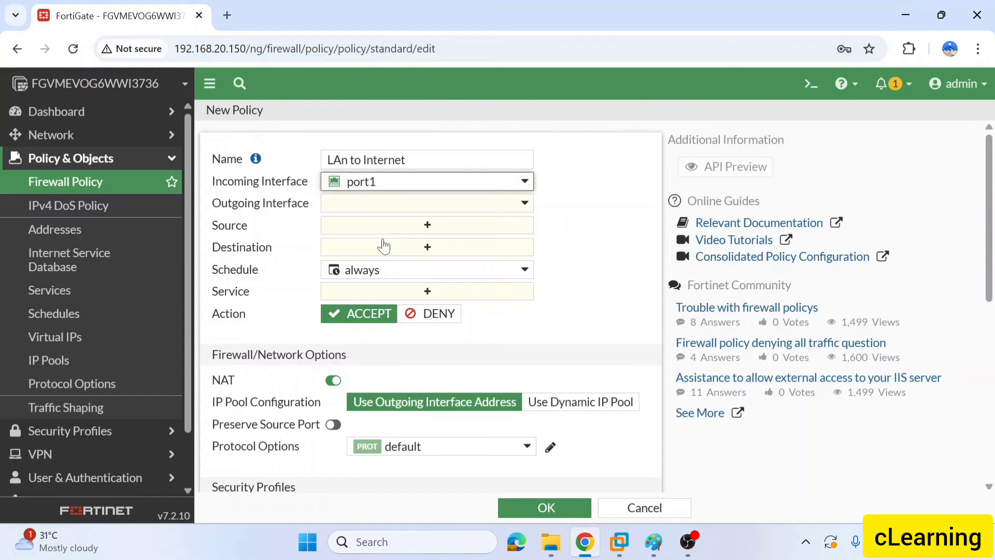
{"action": "left_click", "coordinate": [378, 209]}
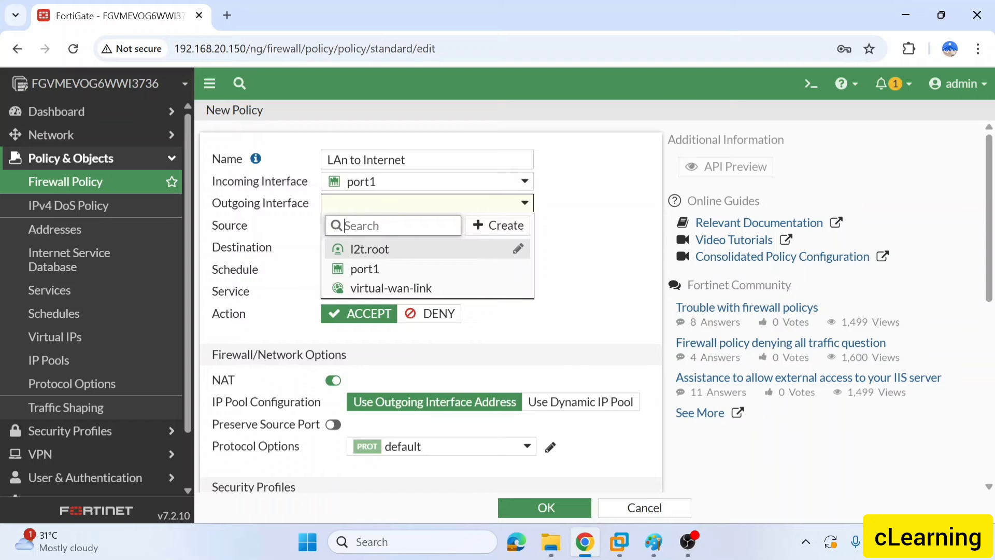
{"action": "left_click", "coordinate": [404, 290]}
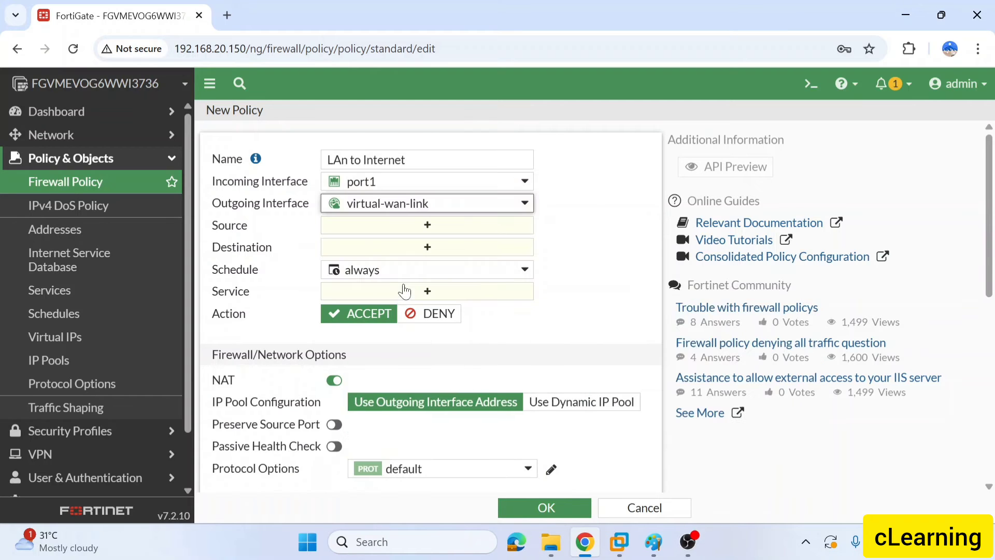
Create a subnet address named my lan for 192.168.10.0/24 and select it as the policy's source
{"action": "left_click", "coordinate": [378, 229]}
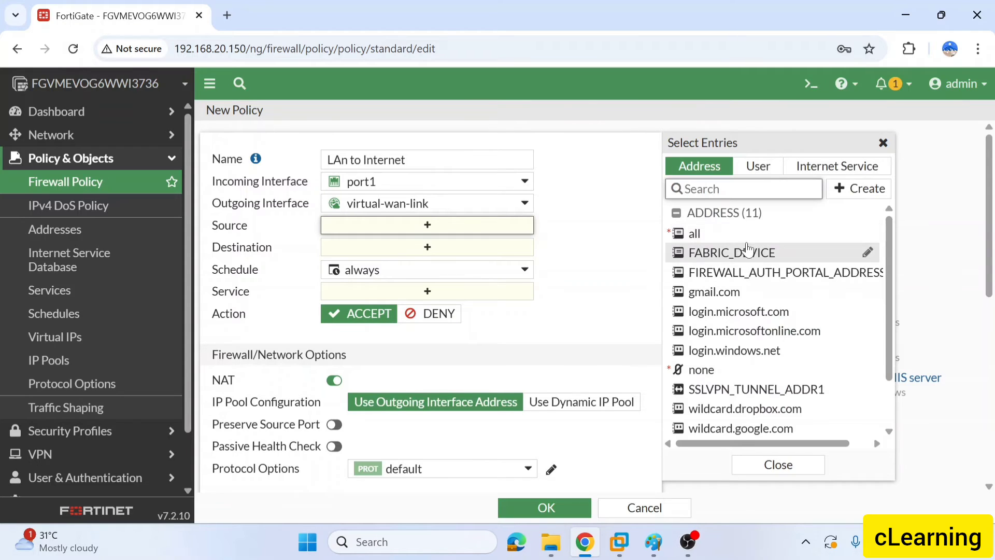
{"action": "left_click", "coordinate": [855, 192]}
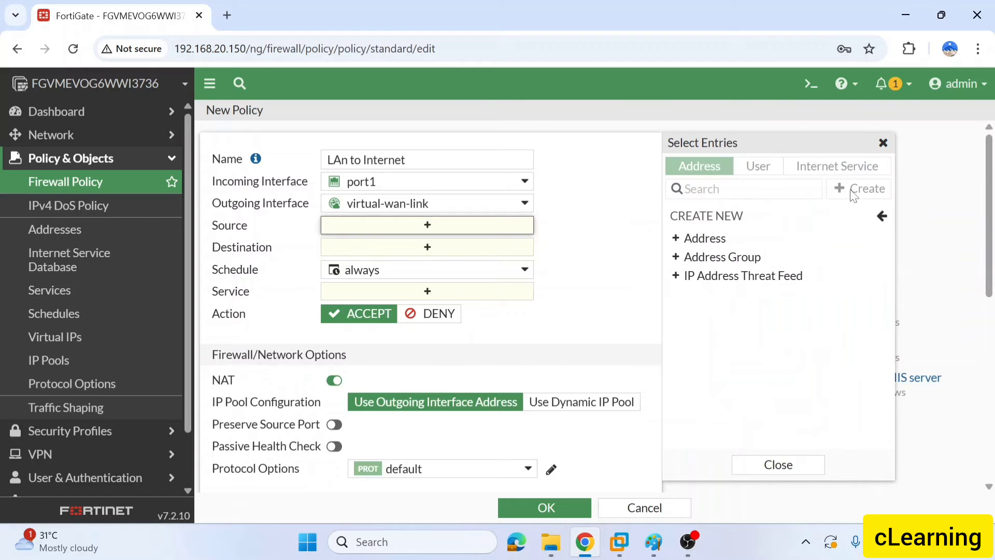
{"action": "left_click", "coordinate": [704, 238]}
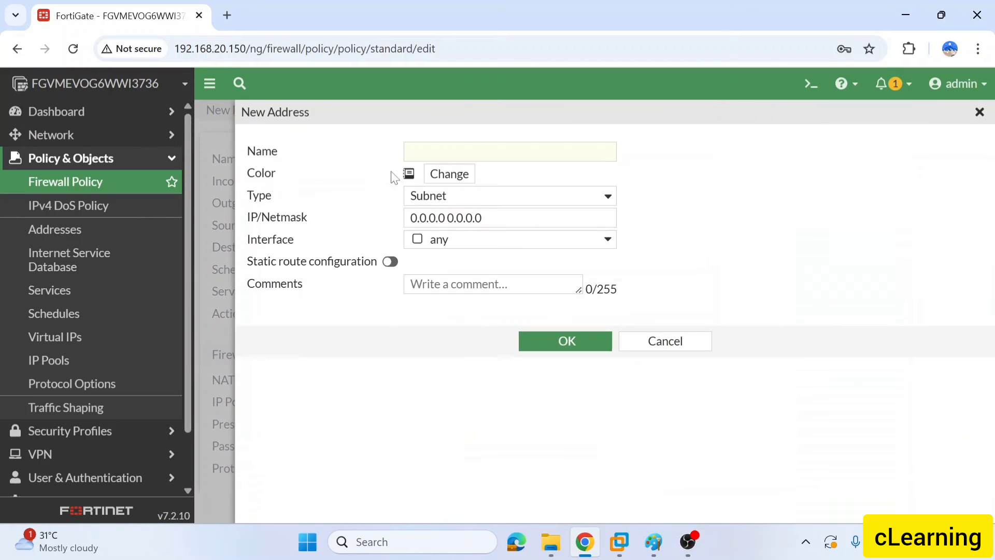
{"action": "left_click_drag", "start_coordinate": [481, 217], "coordinate": [411, 218]}
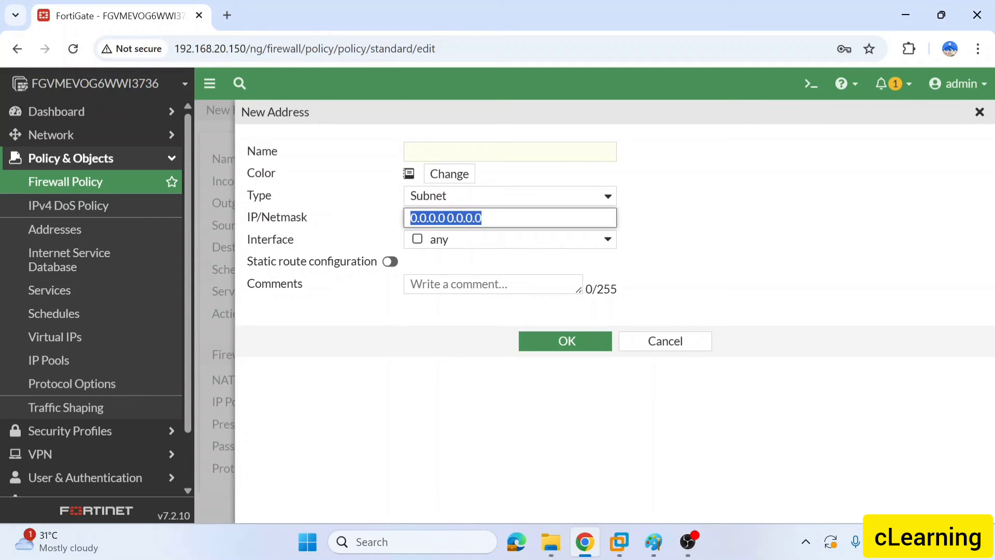
{"action": "type", "text": "192.168.10.0/24"}
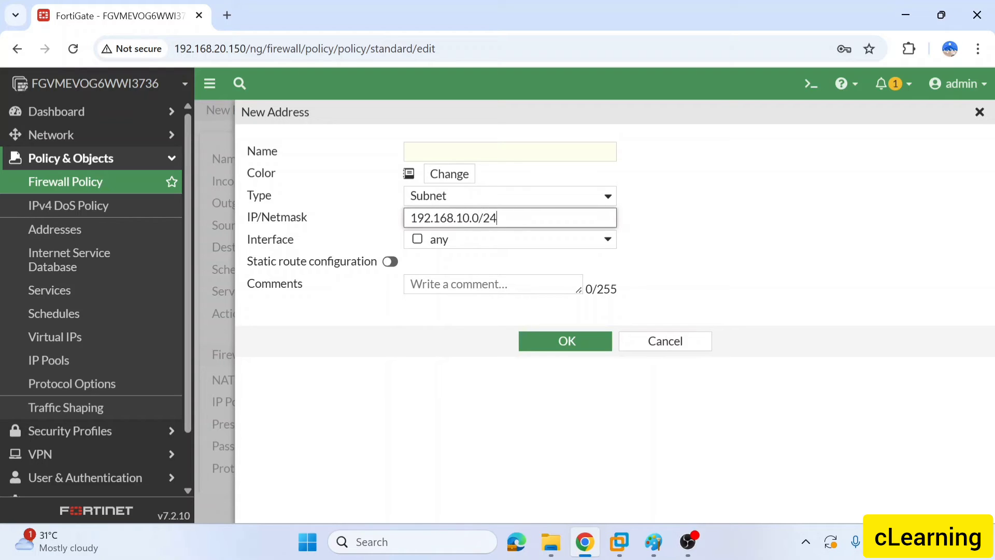
{"action": "left_click", "coordinate": [812, 183]}
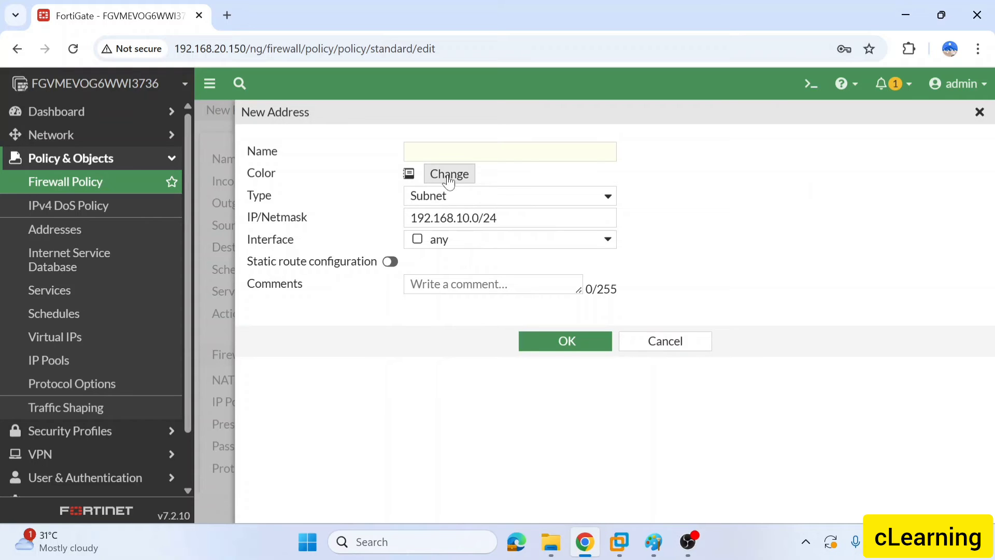
{"action": "left_click", "coordinate": [456, 244]}
{"action": "left_click", "coordinate": [453, 243]}
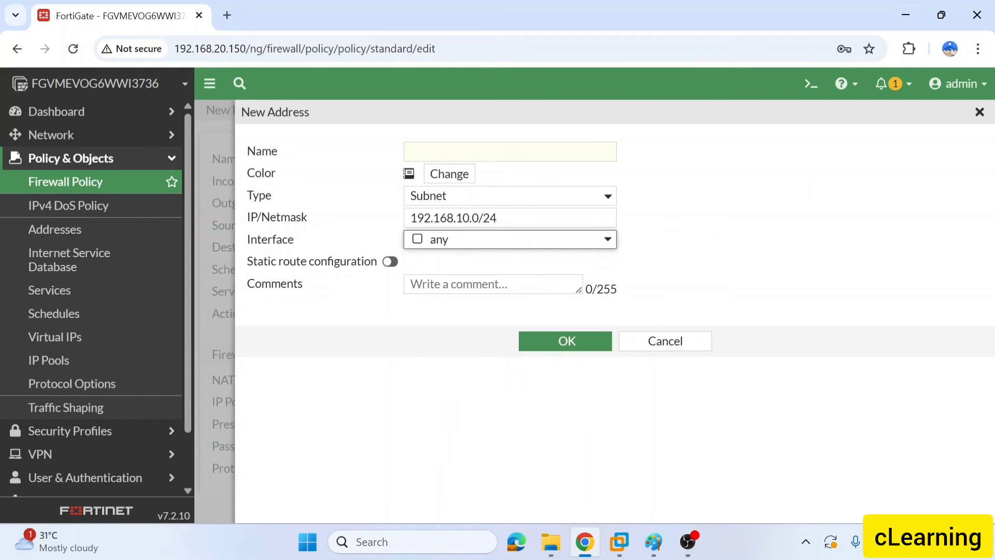
{"action": "left_click", "coordinate": [448, 154]}
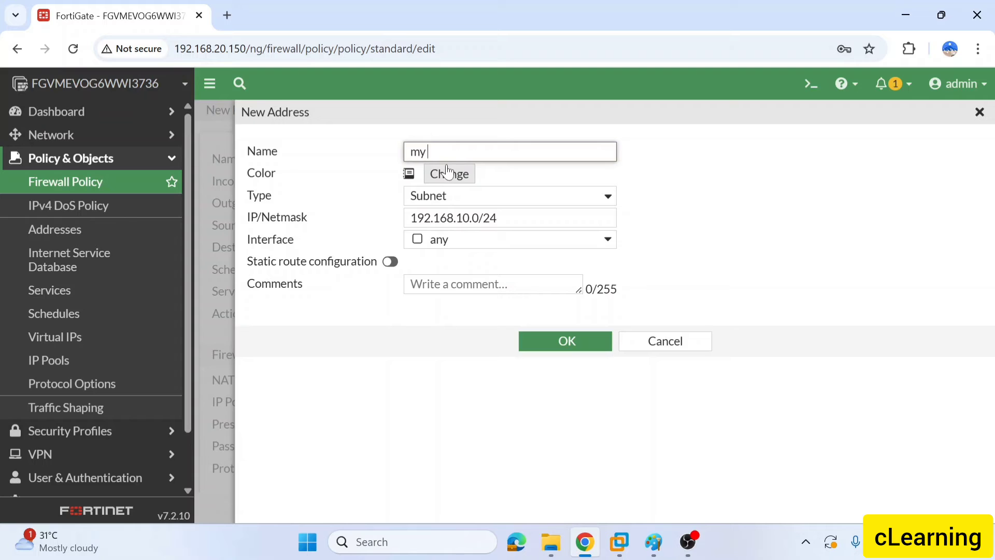
{"action": "left_click", "coordinate": [598, 333]}
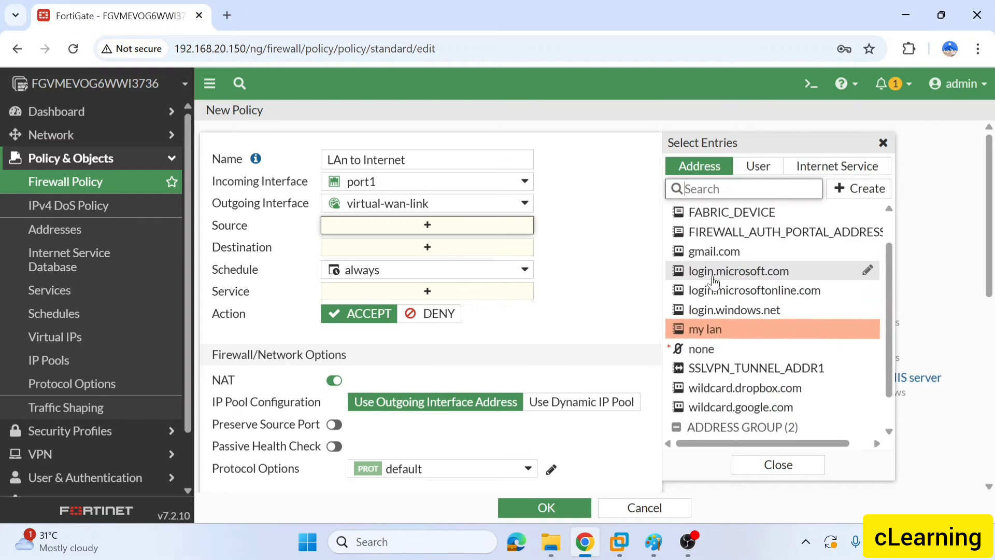
{"action": "left_click", "coordinate": [748, 330]}
Set both the source and the destination of the policy to all
{"action": "scroll", "coordinate": [748, 330], "scroll_direction": "up", "scroll_amount": 1}
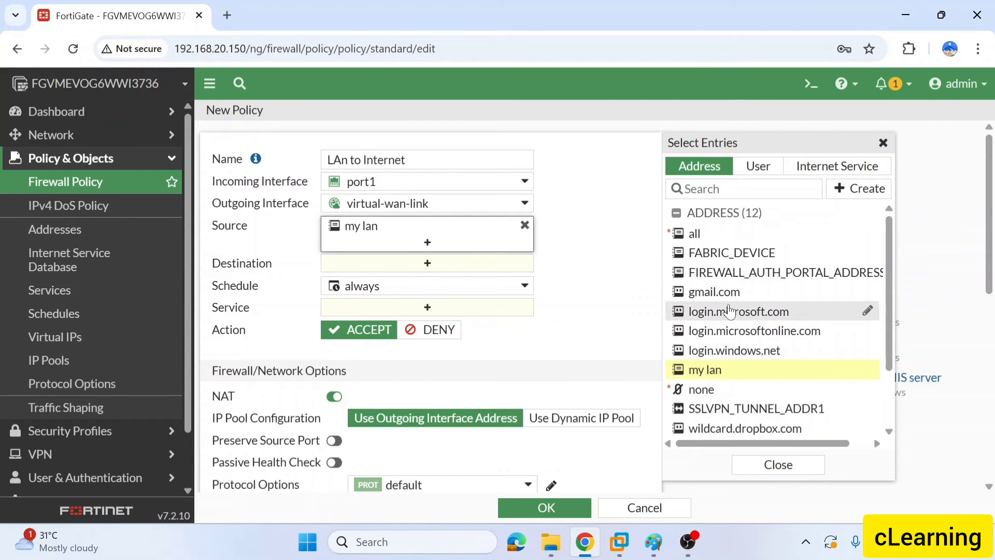
{"action": "left_click", "coordinate": [694, 233]}
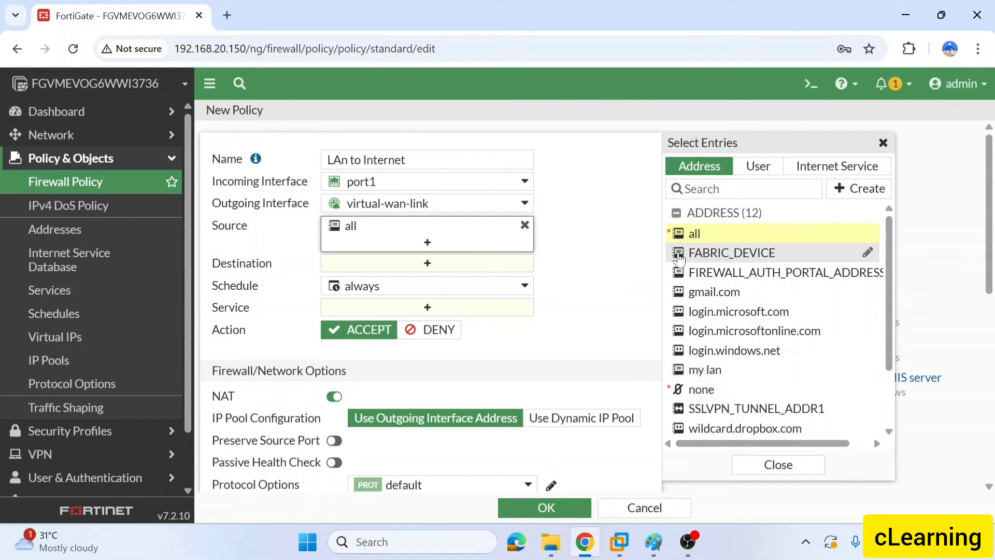
{"action": "mouse_move", "coordinate": [680, 258]}
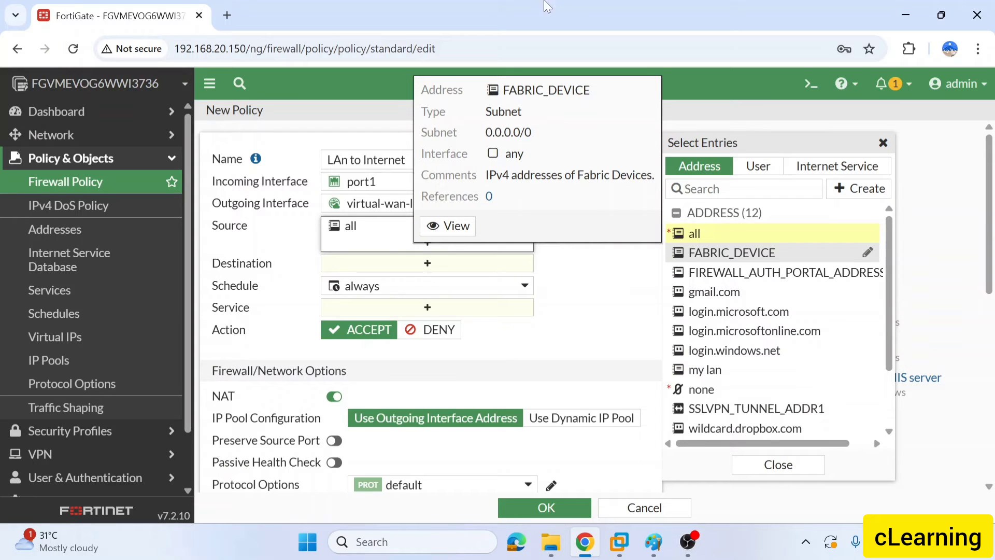
{"action": "left_click", "coordinate": [424, 262]}
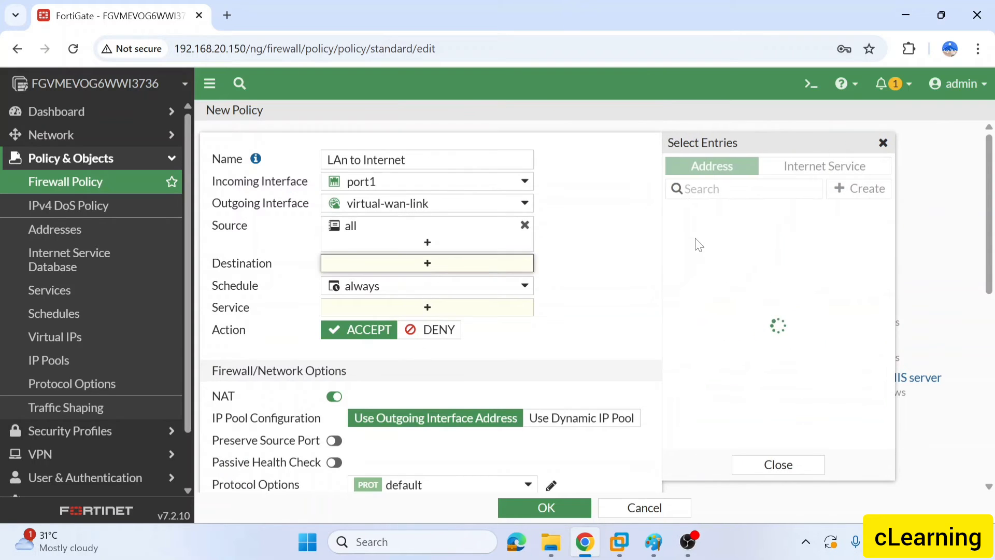
{"action": "left_click", "coordinate": [720, 241]}
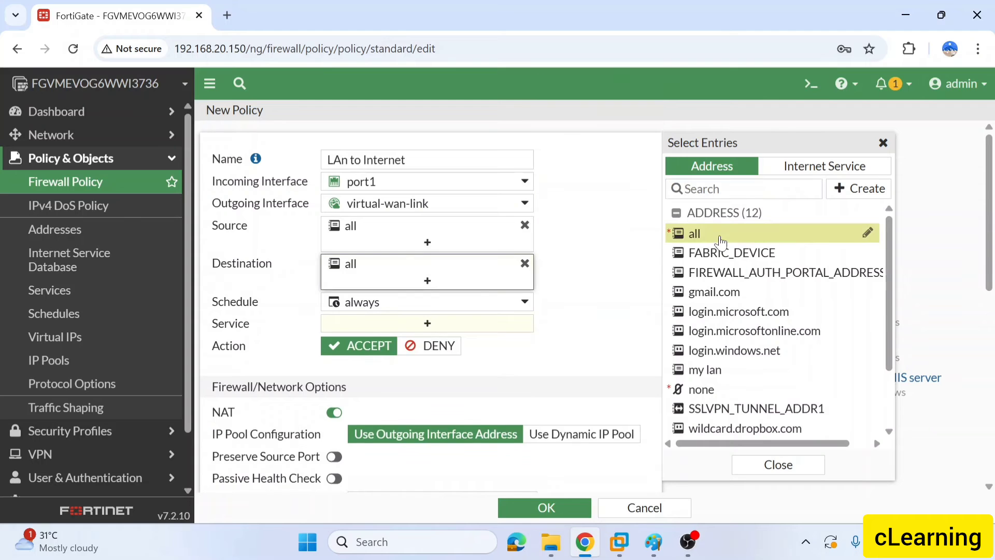
Look through the available services and set the policy's service to ALL
{"action": "scroll", "coordinate": [539, 319], "scroll_direction": "down", "scroll_amount": 2}
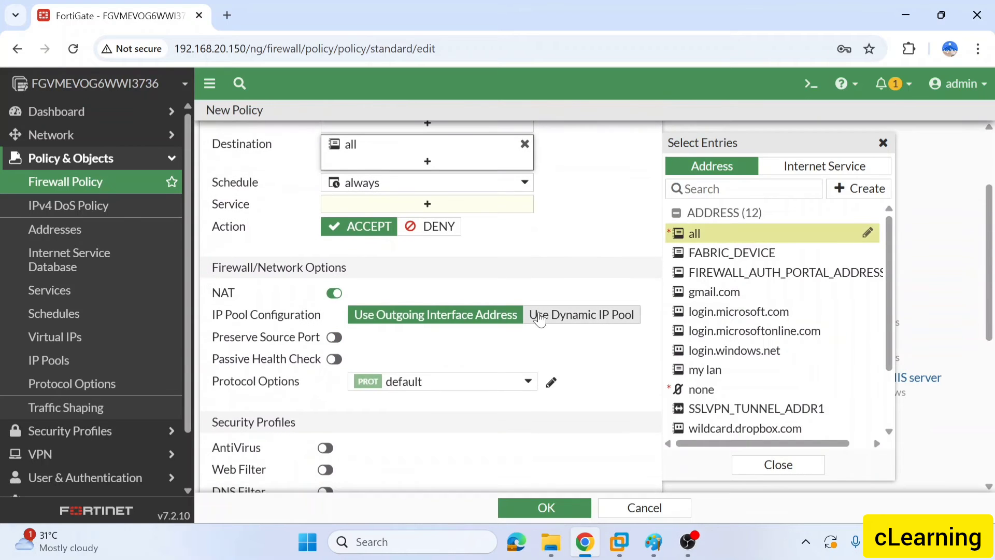
{"action": "left_click", "coordinate": [394, 209]}
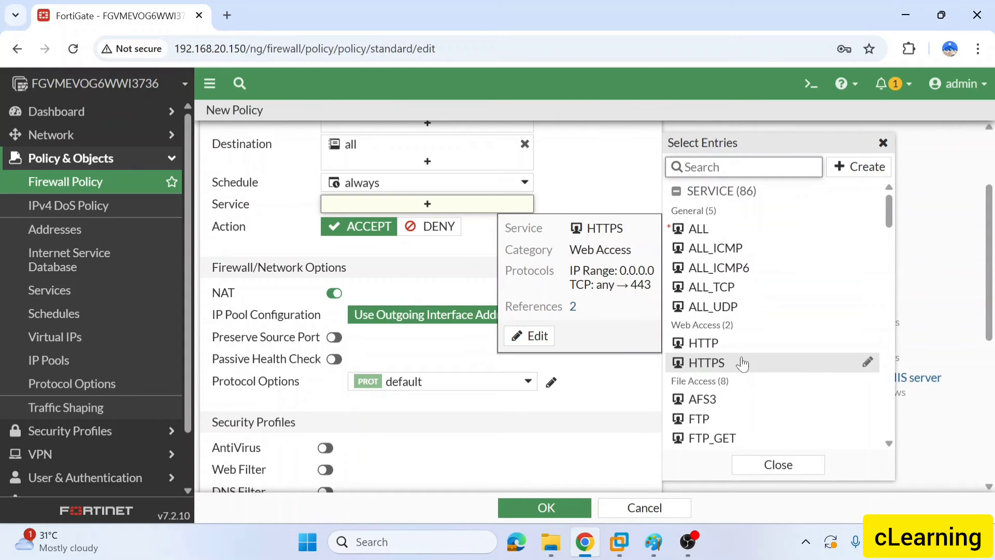
{"action": "scroll", "coordinate": [742, 364], "scroll_direction": "down", "scroll_amount": 3}
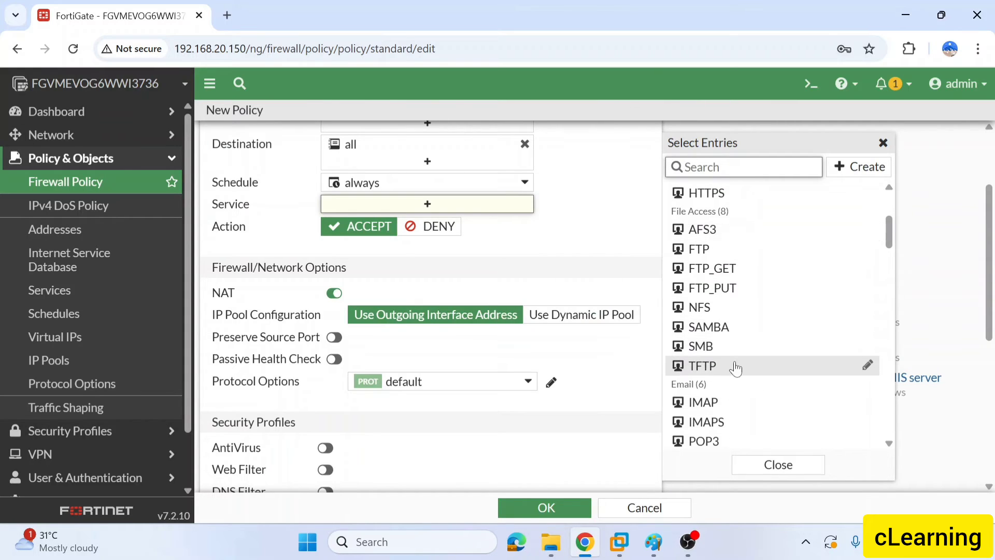
{"action": "scroll", "coordinate": [749, 317], "scroll_direction": "down", "scroll_amount": 3}
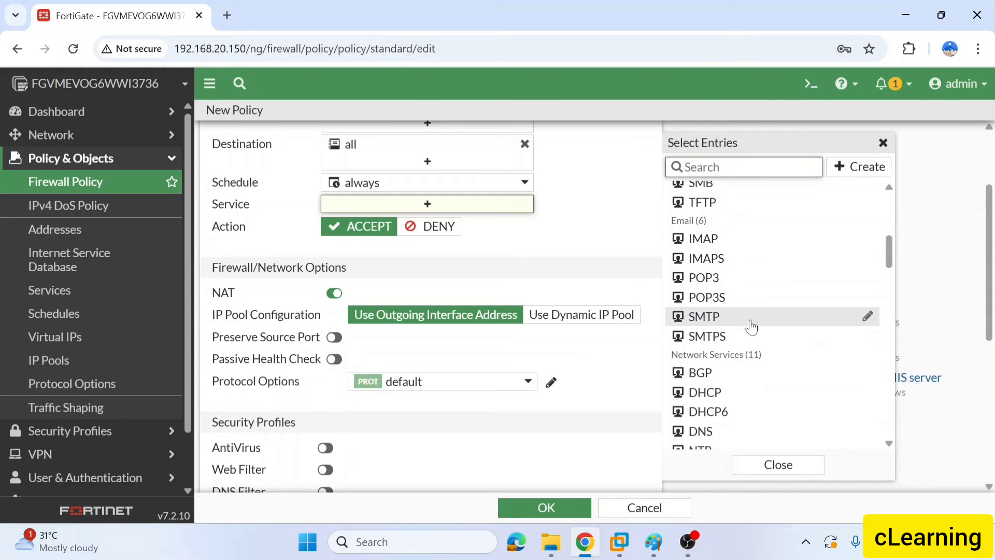
{"action": "scroll", "coordinate": [751, 345], "scroll_direction": "up", "scroll_amount": 6}
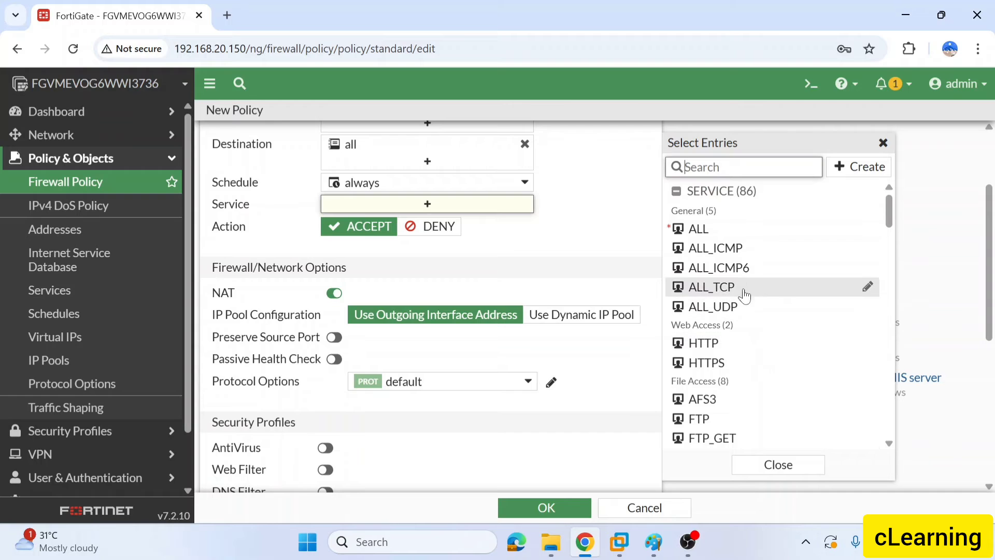
{"action": "left_click", "coordinate": [727, 232]}
Set the policy to log allowed traffic for All Sessions
{"action": "scroll", "coordinate": [530, 253], "scroll_direction": "down", "scroll_amount": 3}
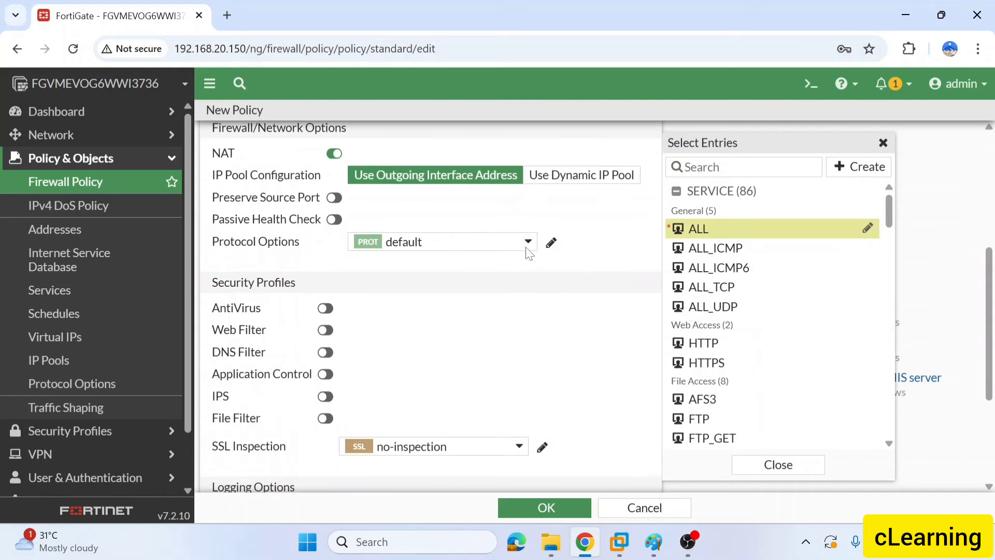
{"action": "scroll", "coordinate": [393, 393], "scroll_direction": "down", "scroll_amount": 3}
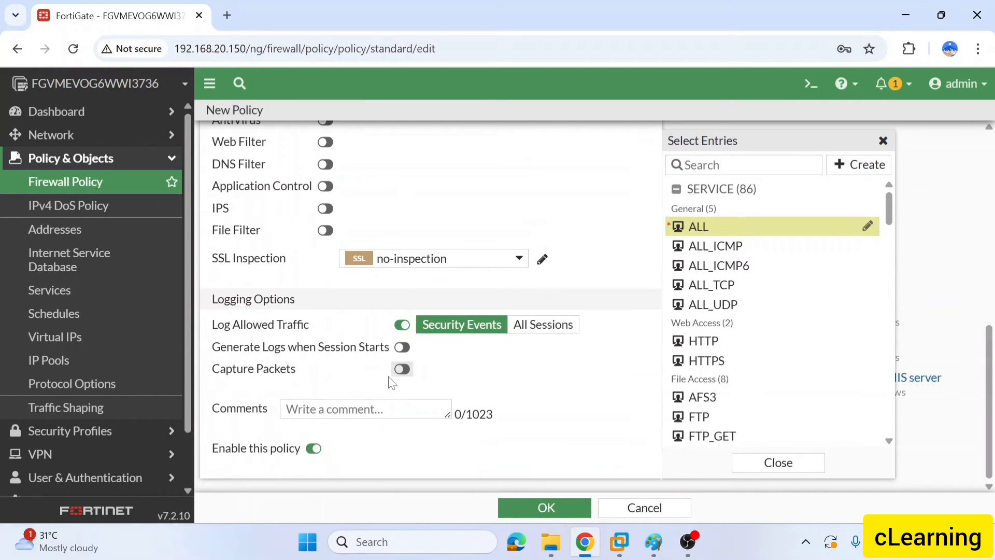
{"action": "left_click", "coordinate": [575, 327]}
Enable AntiVirus on the policy with the default profile, and open and dismiss the new AntiVirus profile form
{"action": "scroll", "coordinate": [349, 473], "scroll_direction": "up", "scroll_amount": 5}
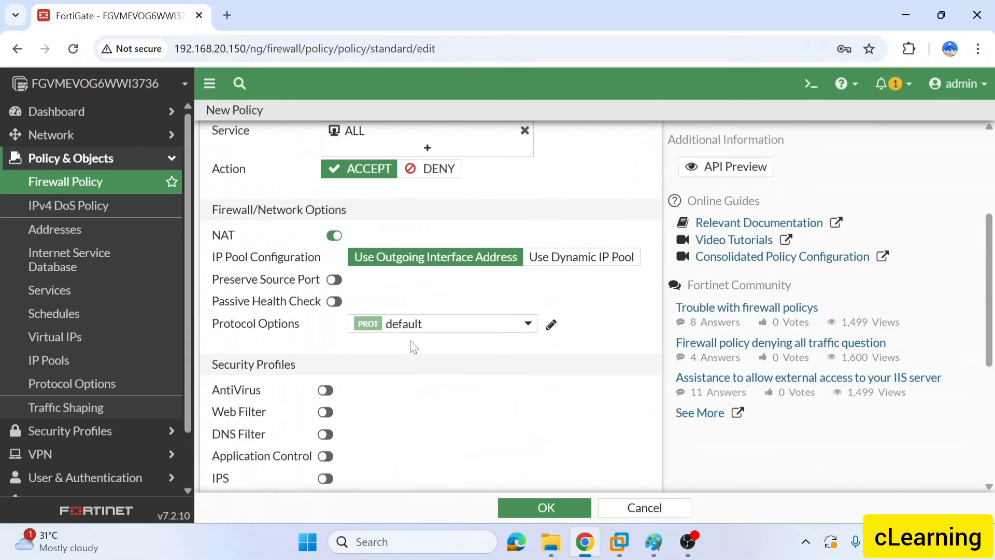
{"action": "scroll", "coordinate": [382, 345], "scroll_direction": "down", "scroll_amount": 2}
{"action": "left_click", "coordinate": [327, 275]}
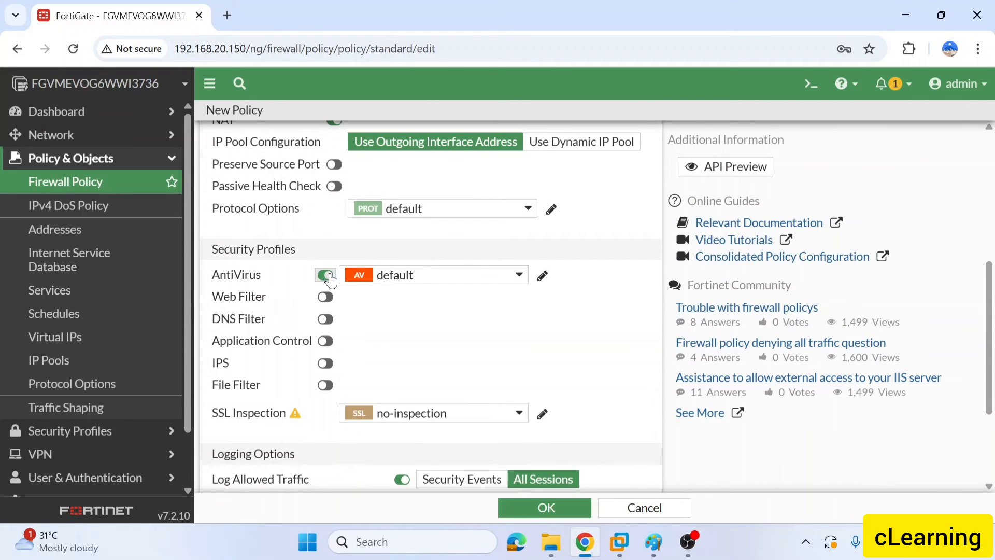
{"action": "left_click", "coordinate": [422, 276]}
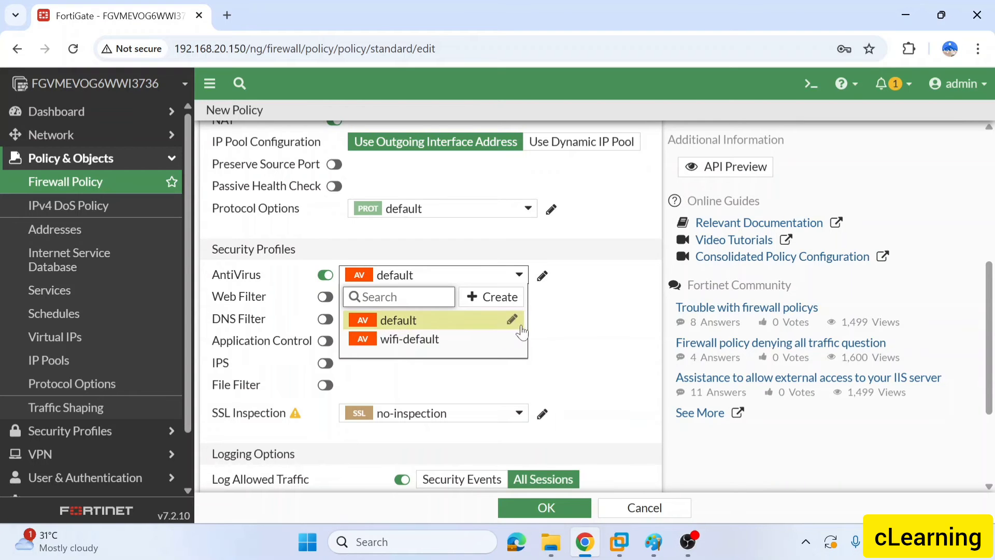
{"action": "left_click", "coordinate": [498, 297]}
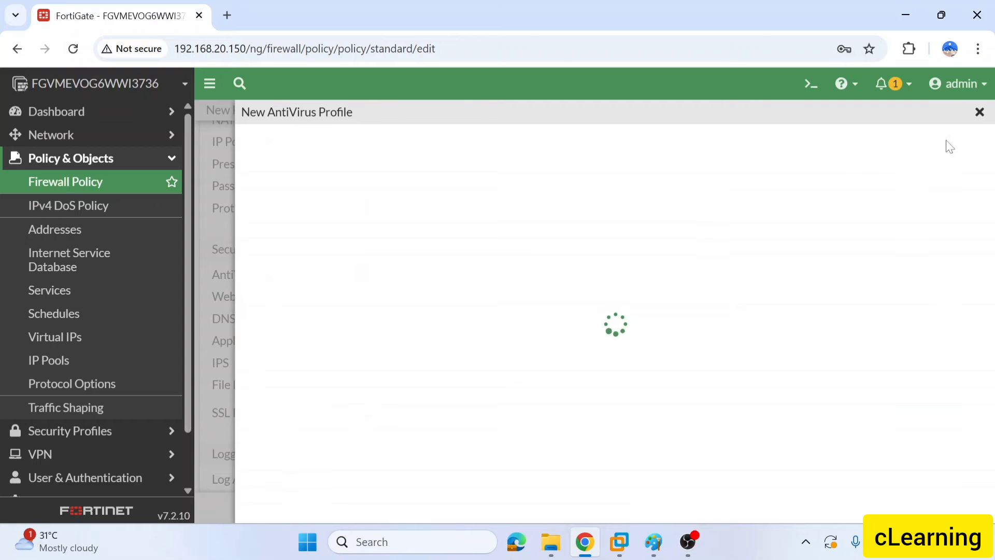
{"action": "left_click", "coordinate": [980, 114]}
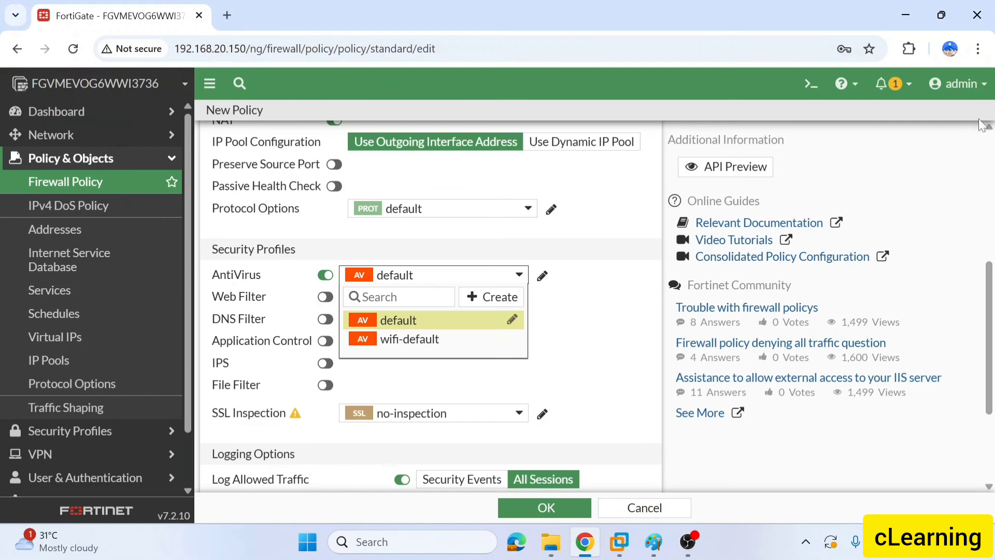
Enable the Web Filter on the policy with the Block Social Media profile
{"action": "left_click", "coordinate": [325, 299]}
{"action": "left_click", "coordinate": [325, 299]}
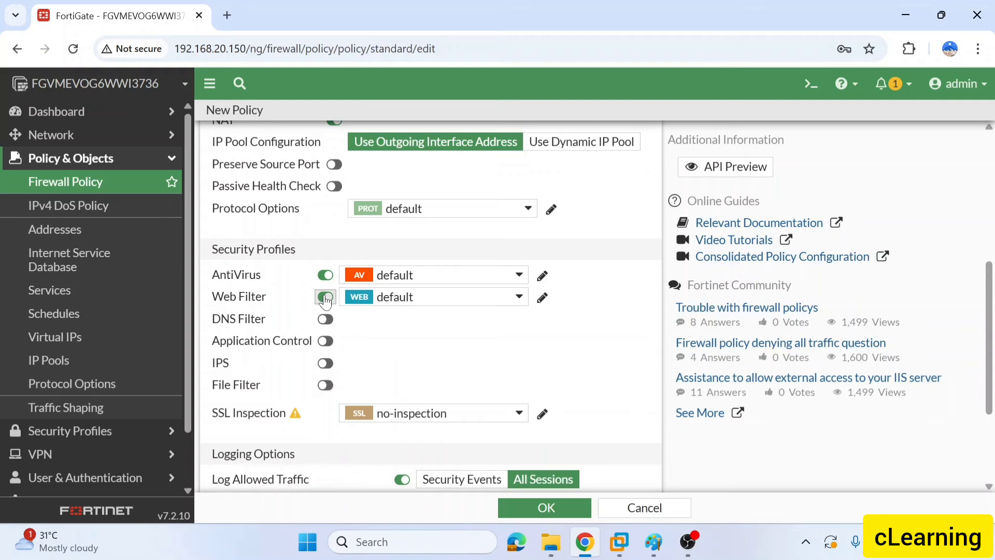
{"action": "left_click", "coordinate": [406, 304]}
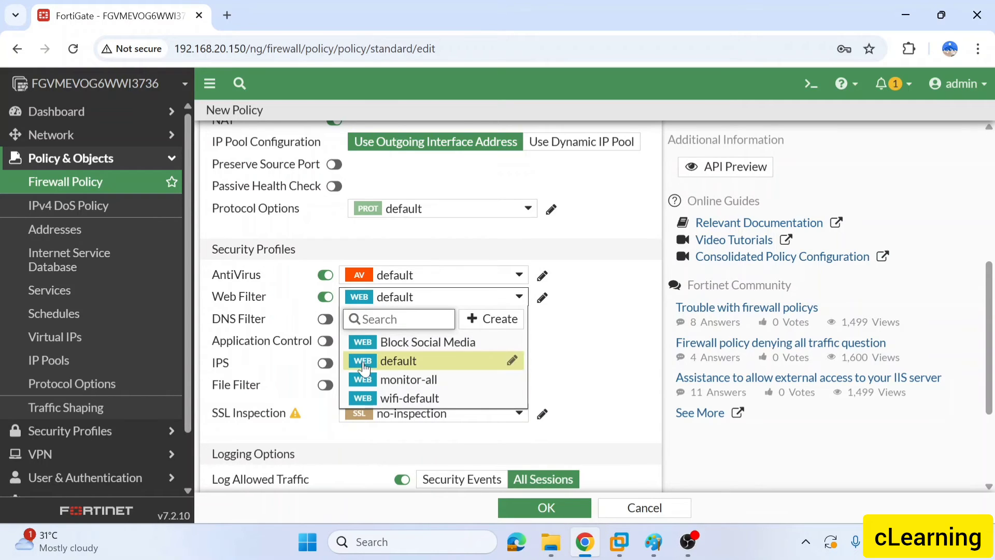
{"action": "mouse_move", "coordinate": [384, 360]}
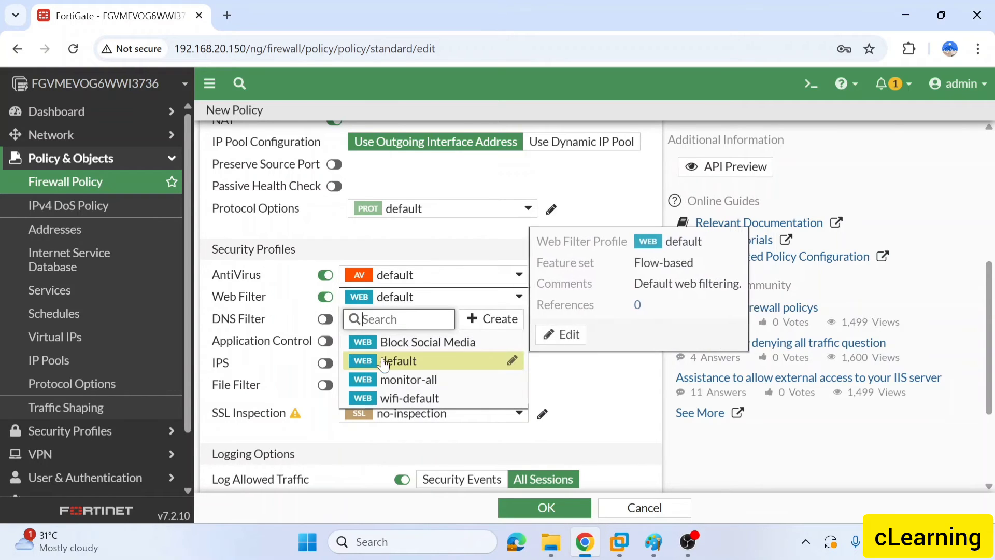
{"action": "left_click", "coordinate": [416, 345]}
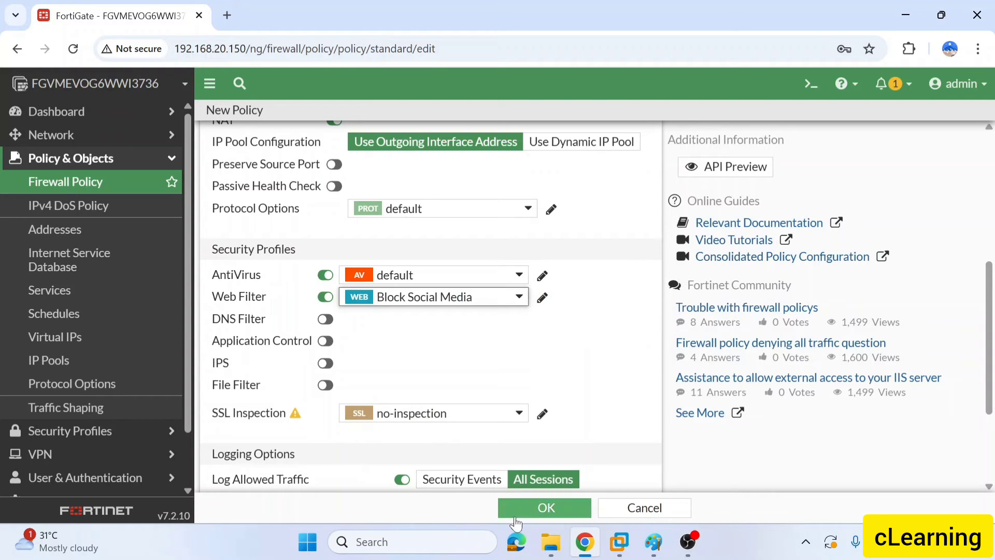
Save the new policy, accepting the use of the no-inspection SSL profile
{"action": "left_click", "coordinate": [539, 507]}
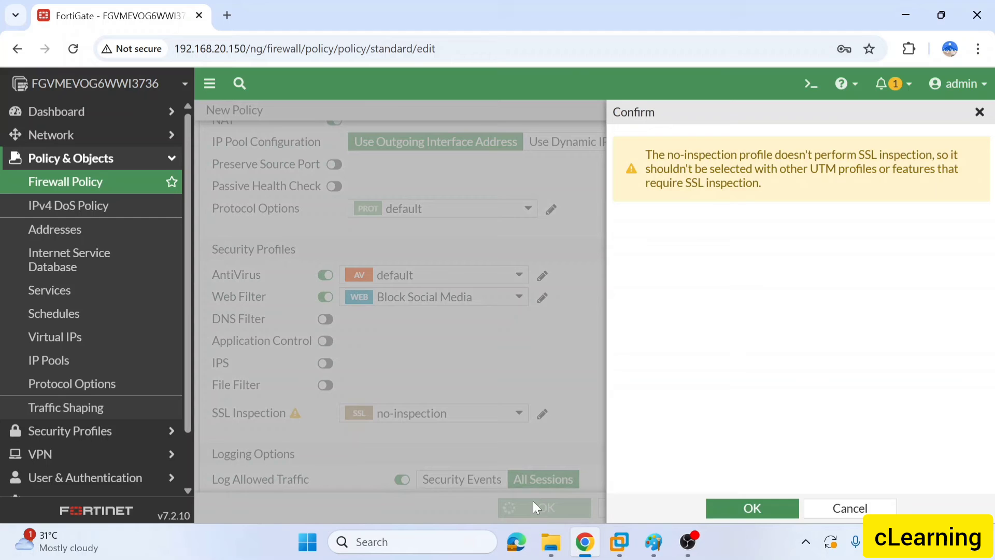
{"action": "left_click", "coordinate": [747, 511]}
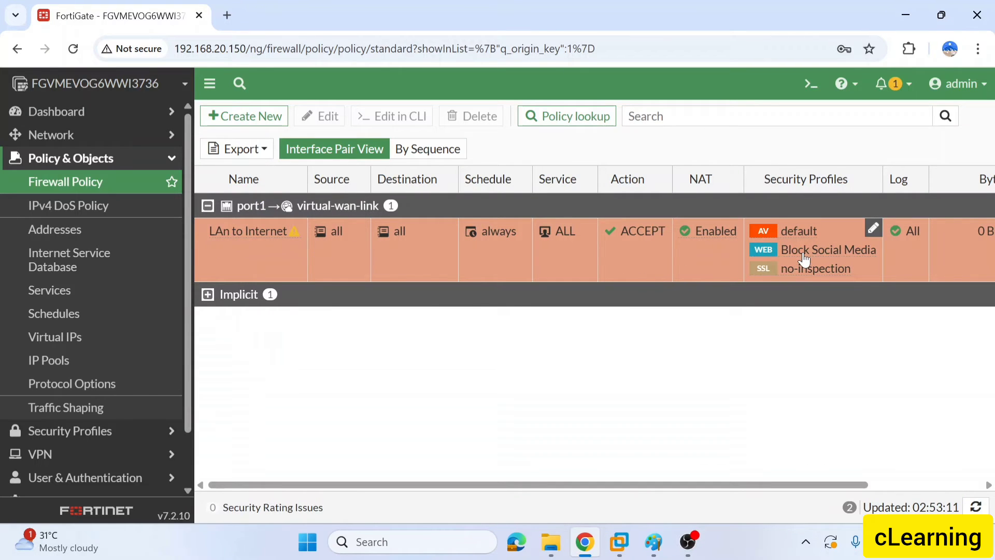
{"action": "mouse_move", "coordinate": [804, 258]}
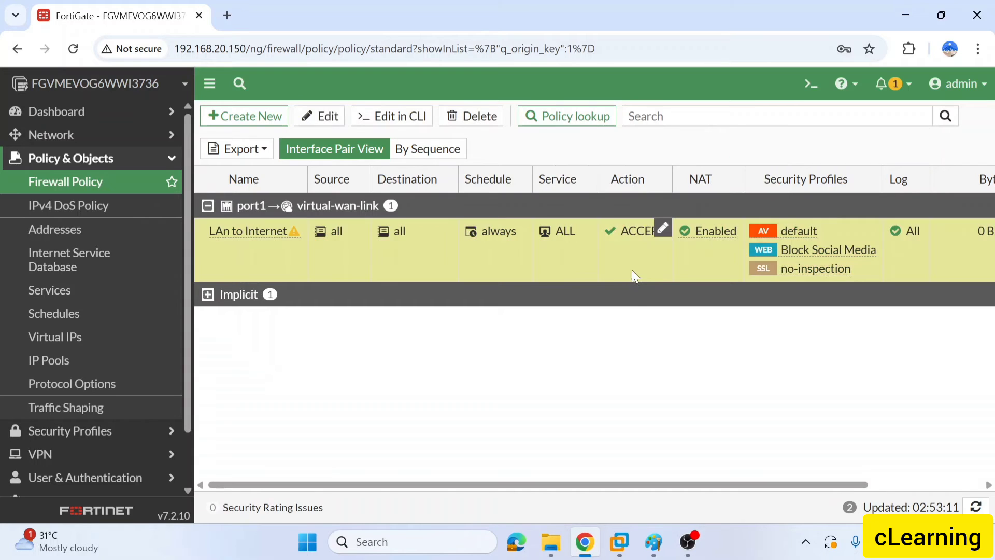
Open the LAn to Internet policy and examine the URL filters in its Block Social Media web filter profile
{"action": "double_click", "coordinate": [632, 271]}
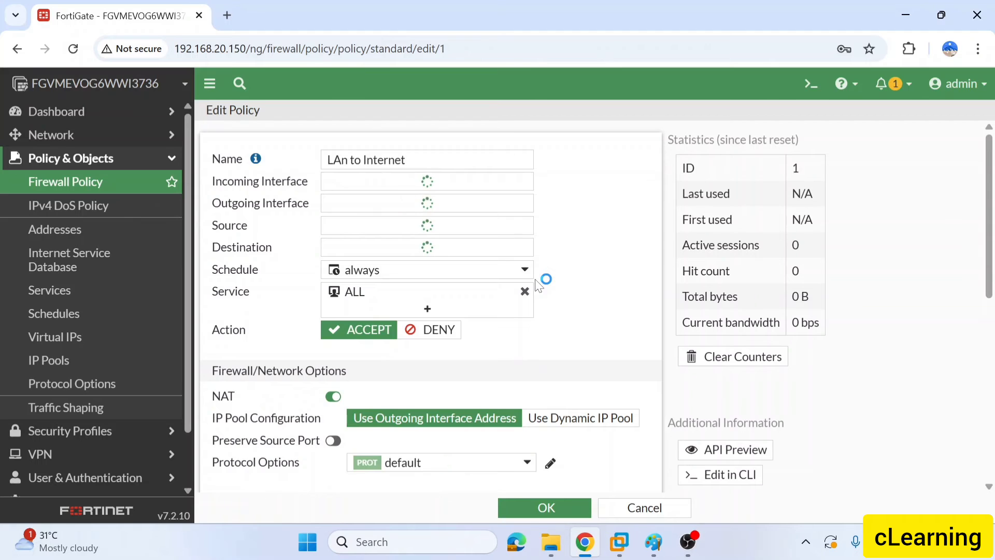
{"action": "scroll", "coordinate": [539, 284], "scroll_direction": "down", "scroll_amount": 4}
{"action": "scroll", "coordinate": [536, 284], "scroll_direction": "down", "scroll_amount": 3}
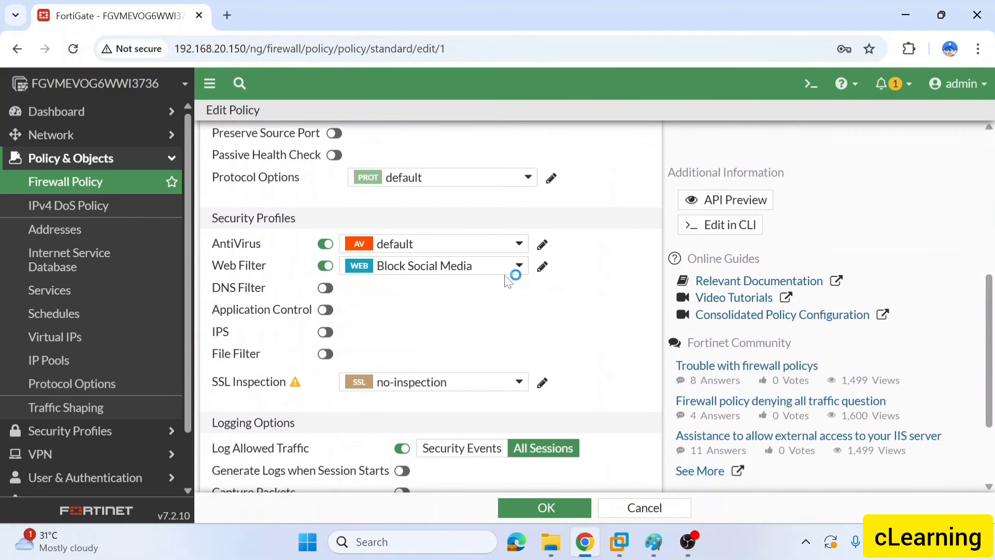
{"action": "left_click", "coordinate": [506, 273]}
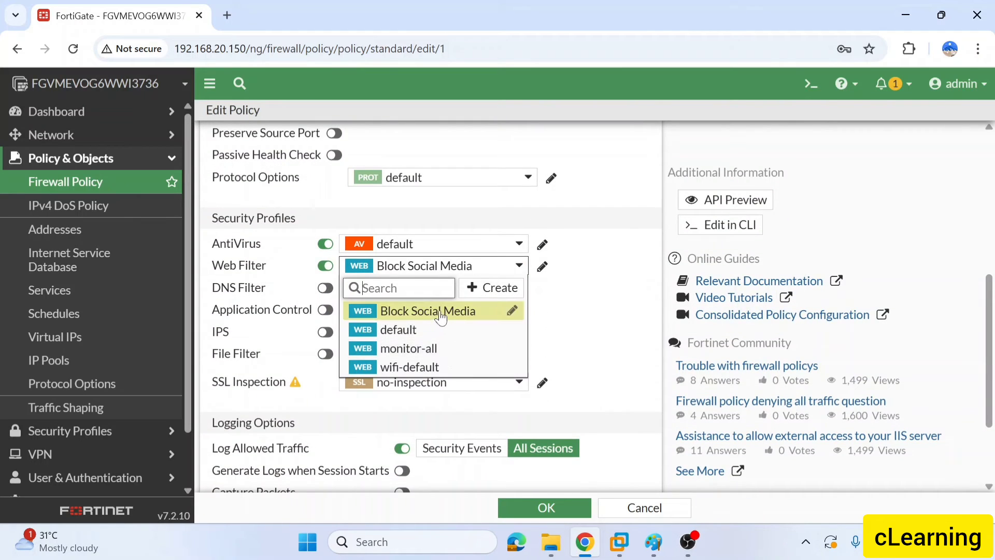
{"action": "left_click", "coordinate": [512, 310]}
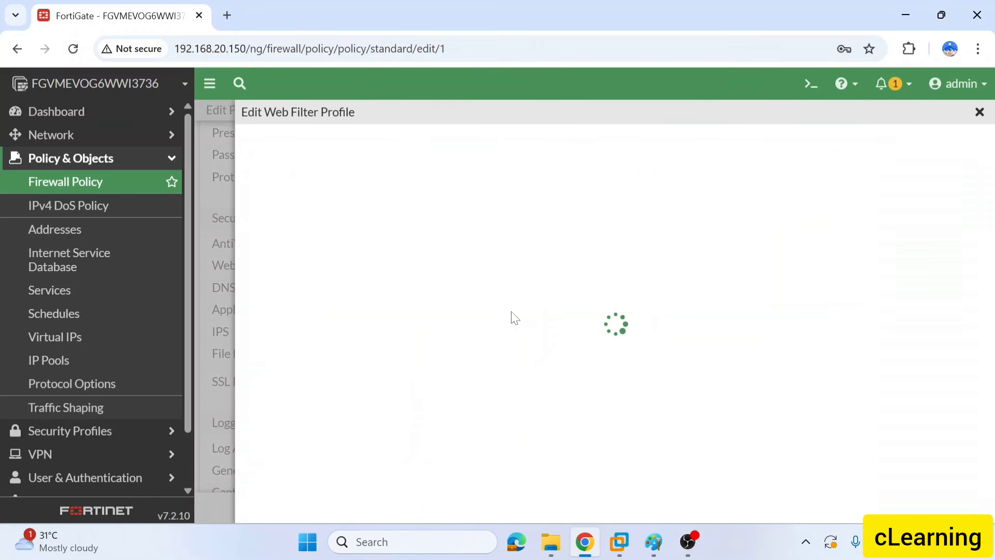
{"action": "scroll", "coordinate": [512, 309], "scroll_direction": "down", "scroll_amount": 4}
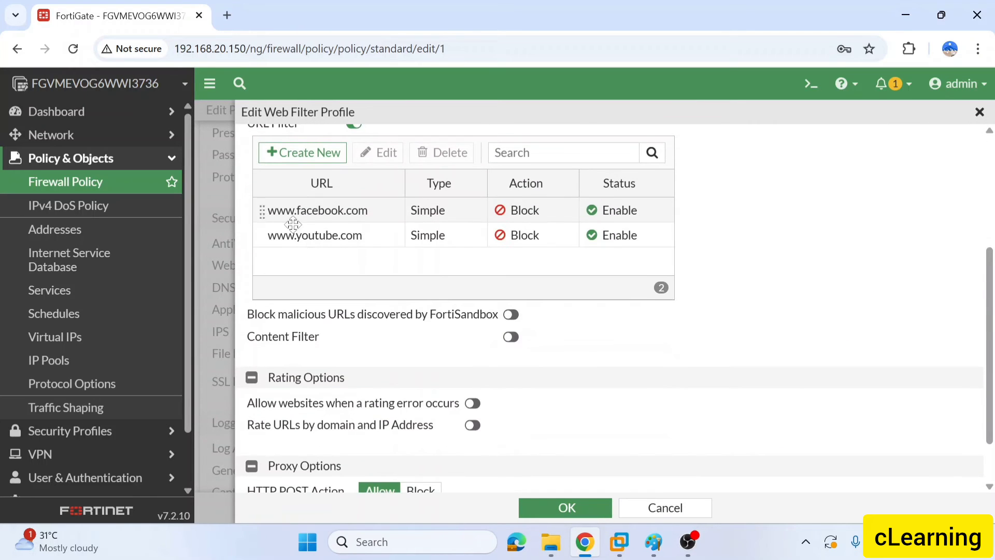
{"action": "scroll", "coordinate": [284, 207], "scroll_direction": "up", "scroll_amount": 1}
{"action": "left_click", "coordinate": [299, 199]}
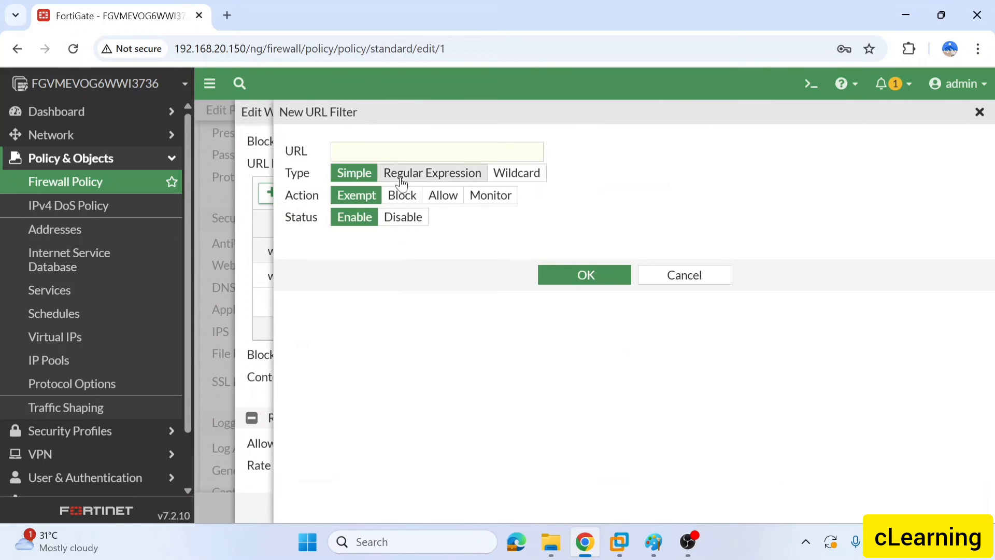
{"action": "left_click", "coordinate": [691, 280]}
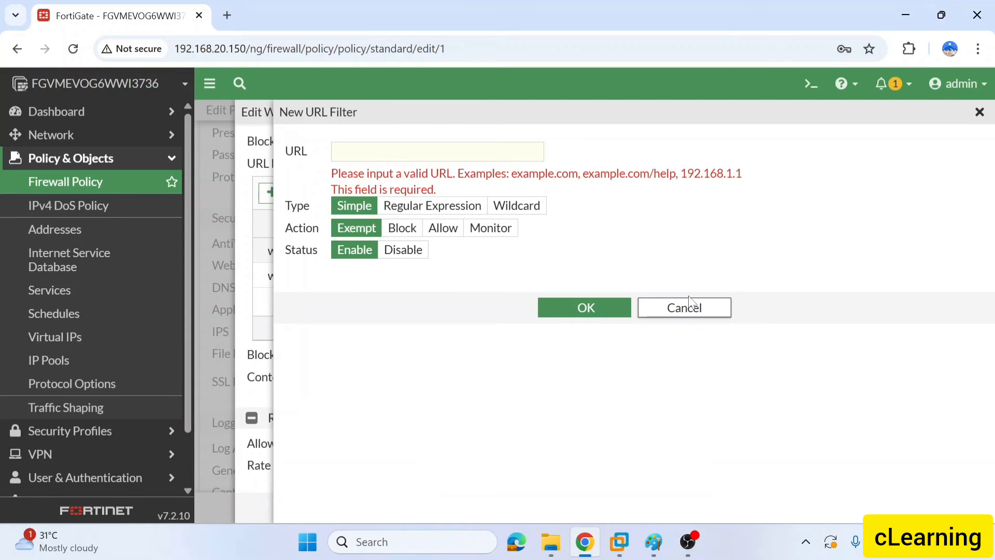
{"action": "left_click", "coordinate": [690, 310]}
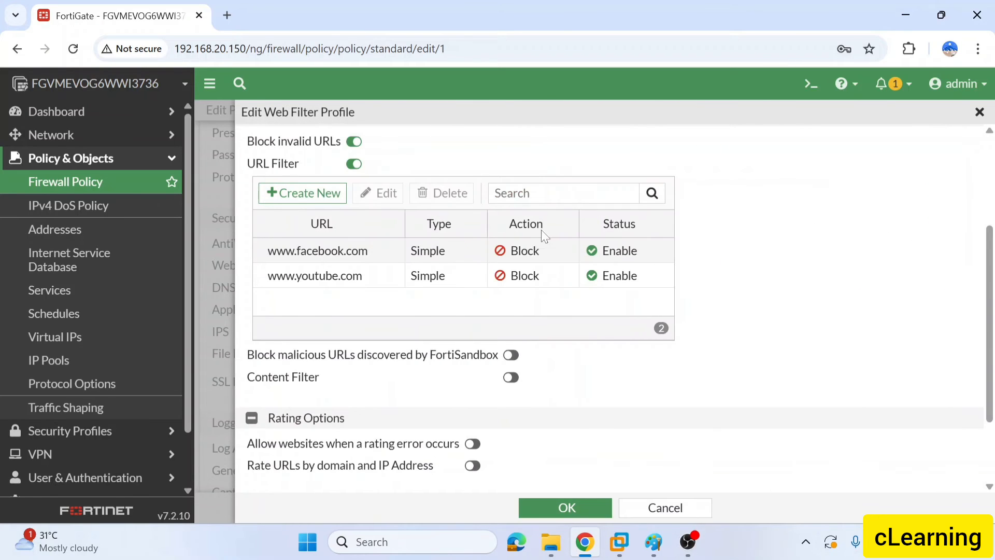
{"action": "left_click", "coordinate": [655, 501]}
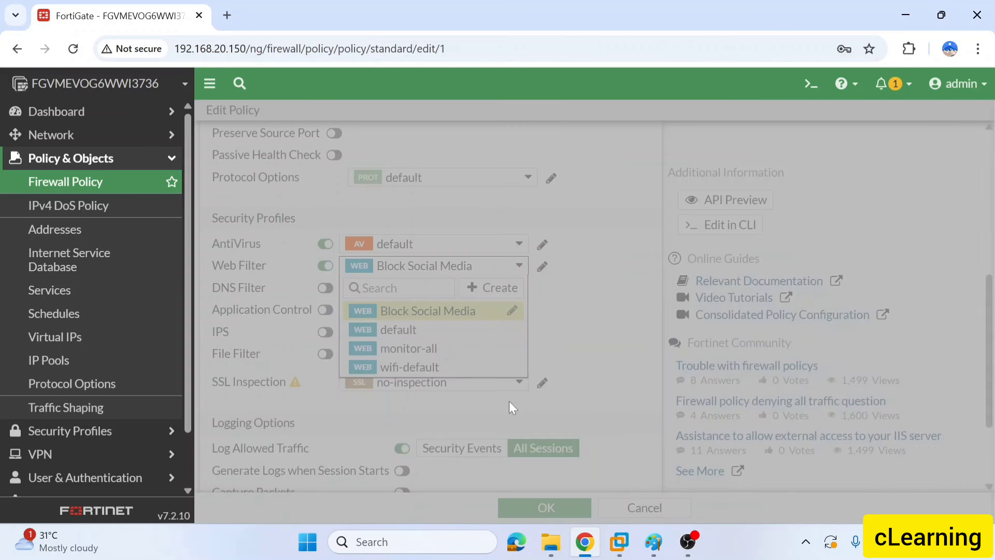
Open the Block Social Media profile for editing from the web filter security profiles and find its static URL filters
{"action": "scroll", "coordinate": [145, 295], "scroll_direction": "down", "scroll_amount": 2}
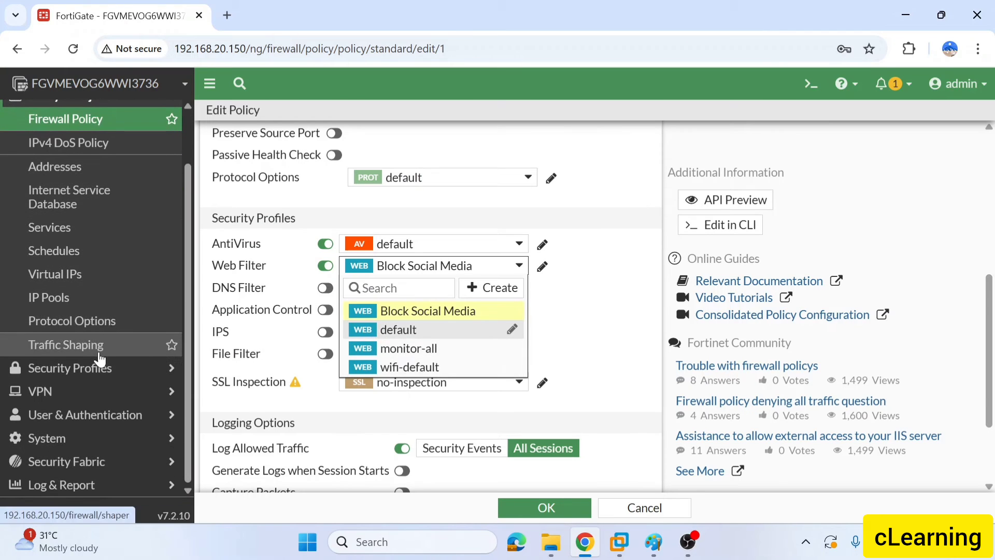
{"action": "left_click", "coordinate": [100, 367]}
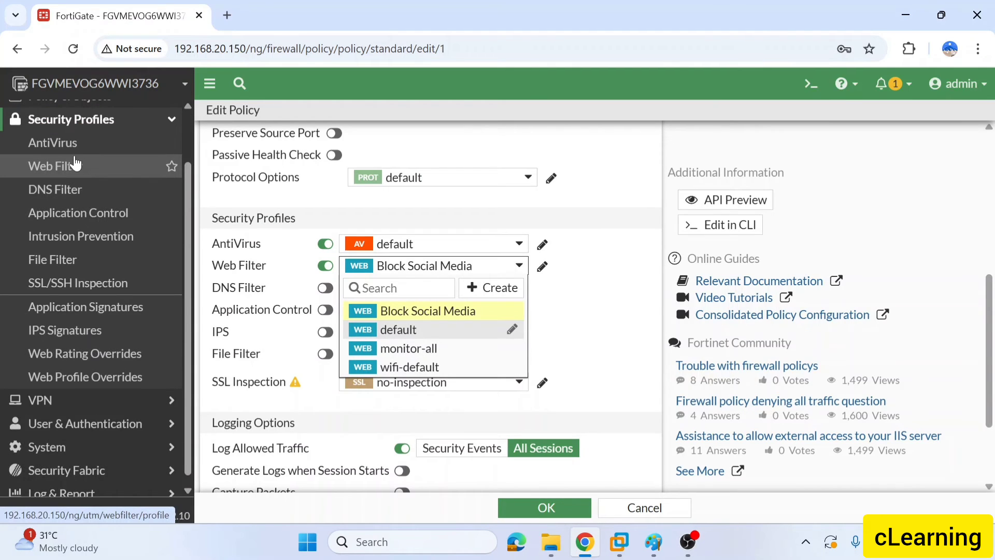
{"action": "left_click", "coordinate": [79, 174]}
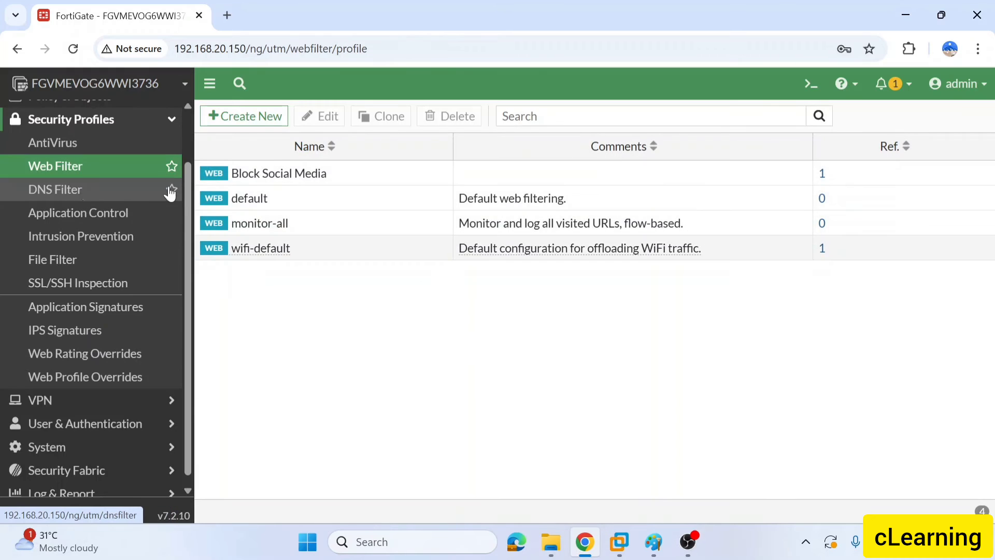
{"action": "scroll", "coordinate": [104, 167], "scroll_direction": "up", "scroll_amount": 1}
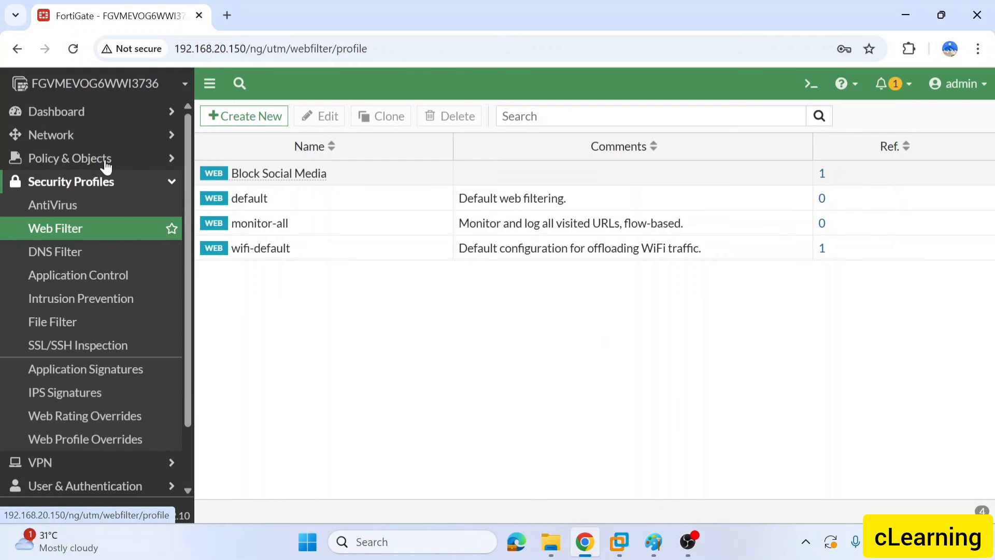
{"action": "double_click", "coordinate": [389, 188]}
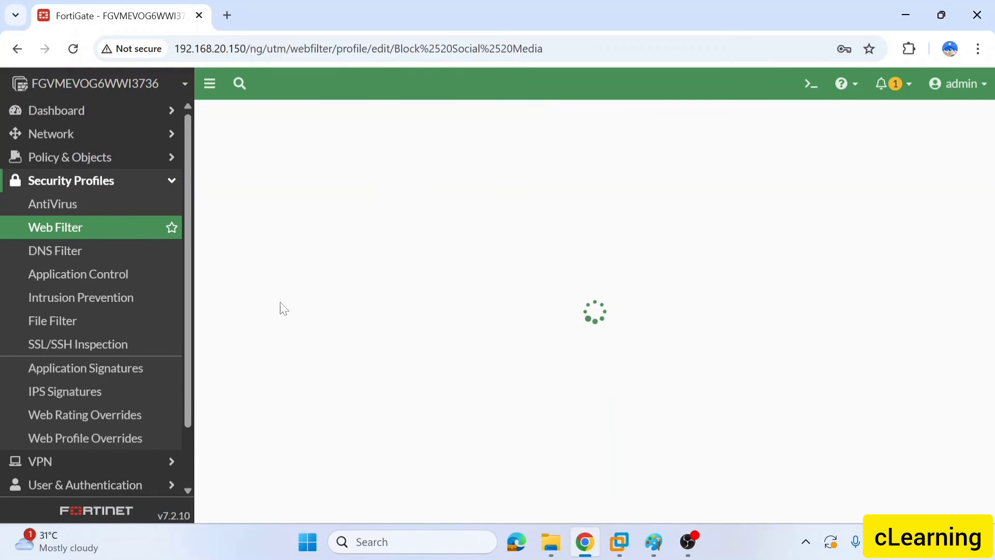
{"action": "scroll", "coordinate": [377, 339], "scroll_direction": "down", "scroll_amount": 4}
{"action": "scroll", "coordinate": [336, 291], "scroll_direction": "up", "scroll_amount": 2}
{"action": "left_click", "coordinate": [267, 220]}
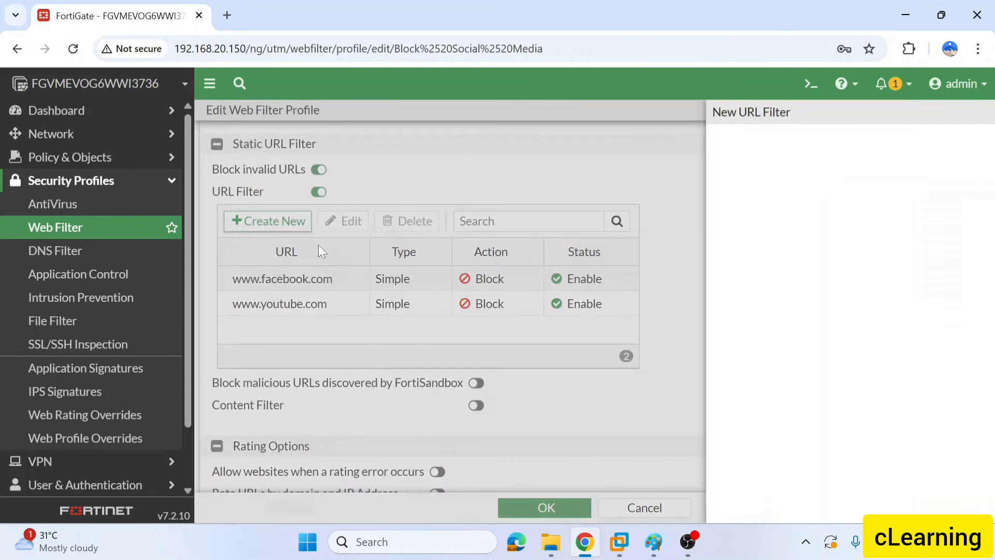
{"action": "left_click", "coordinate": [398, 151]}
{"action": "type", "text": "www.facebook.com"}
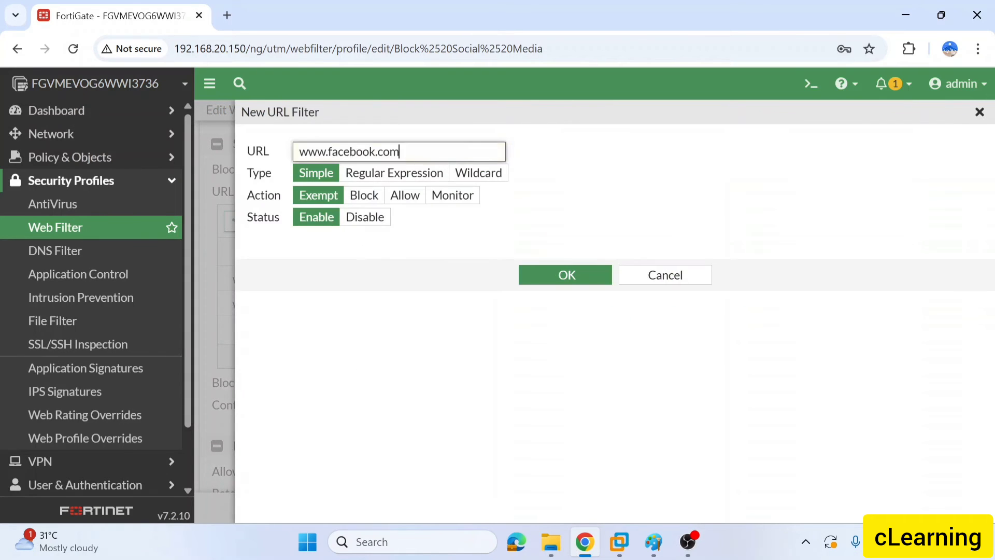
{"action": "double_click", "coordinate": [356, 151]}
{"action": "type", "text": "intagram"}
{"action": "left_click", "coordinate": [580, 281]}
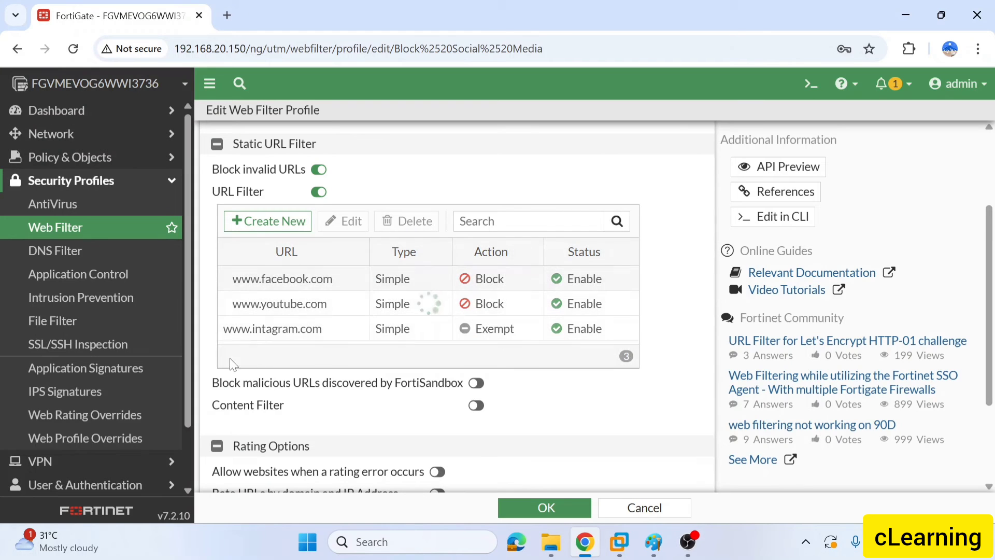
{"action": "left_click", "coordinate": [571, 510]}
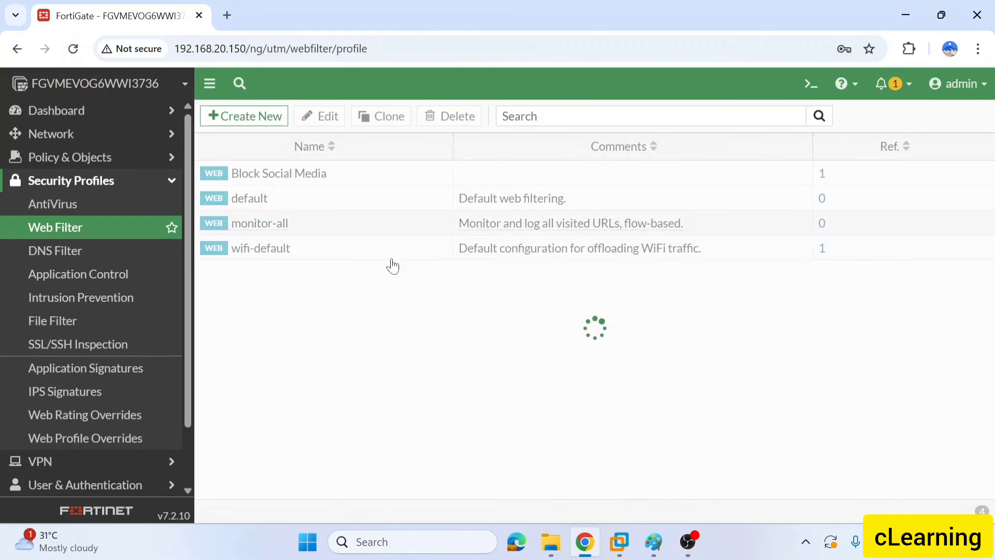
Reopen the LAn to Internet firewall policy and open its Block Social Media web filter profile for editing
{"action": "left_click", "coordinate": [63, 135]}
{"action": "left_click", "coordinate": [89, 136]}
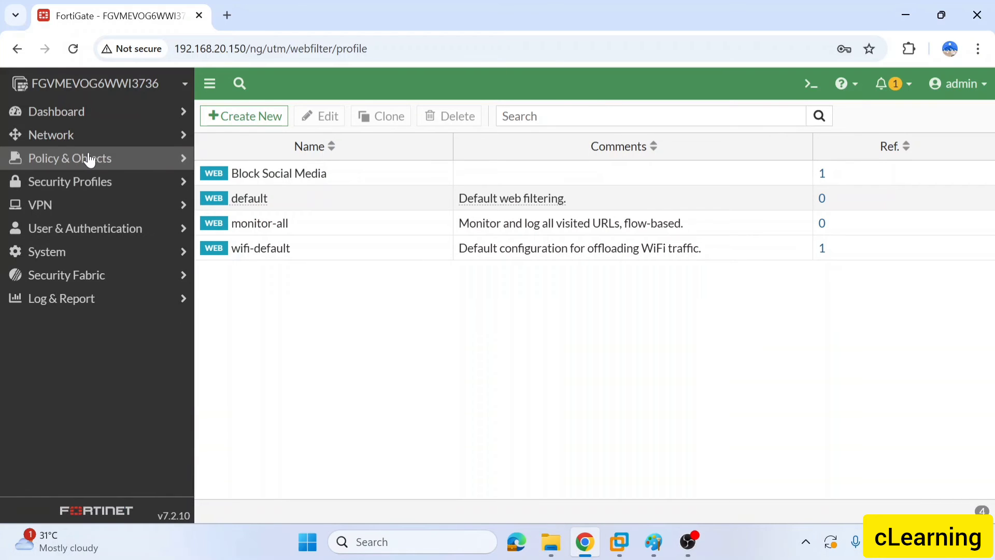
{"action": "left_click", "coordinate": [89, 158]}
{"action": "left_click", "coordinate": [93, 181]}
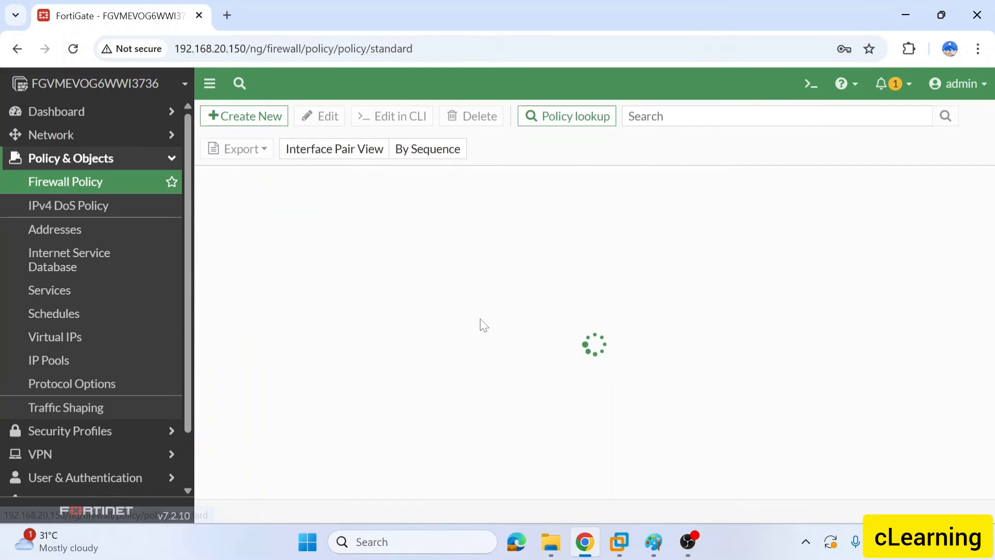
{"action": "double_click", "coordinate": [616, 275]}
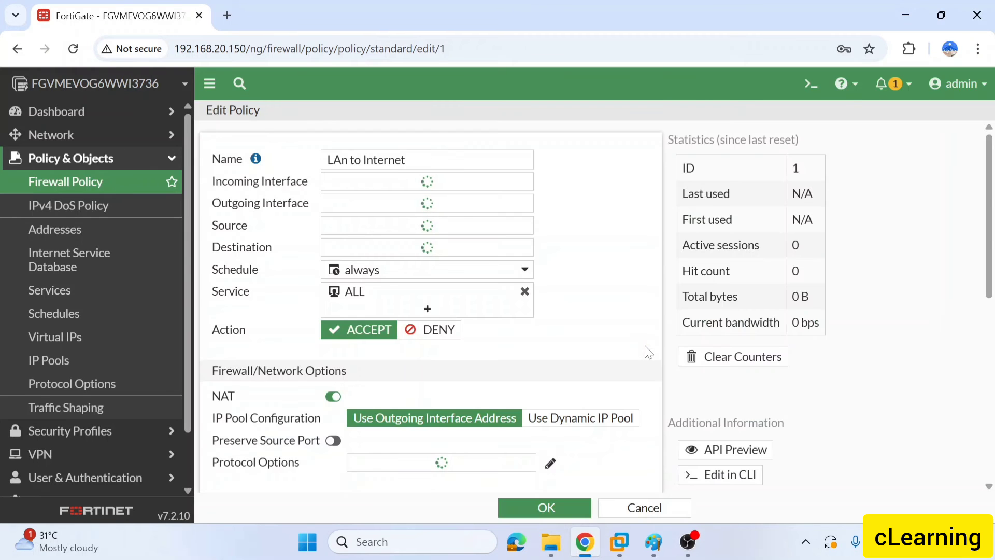
{"action": "scroll", "coordinate": [648, 352], "scroll_direction": "down", "scroll_amount": 6}
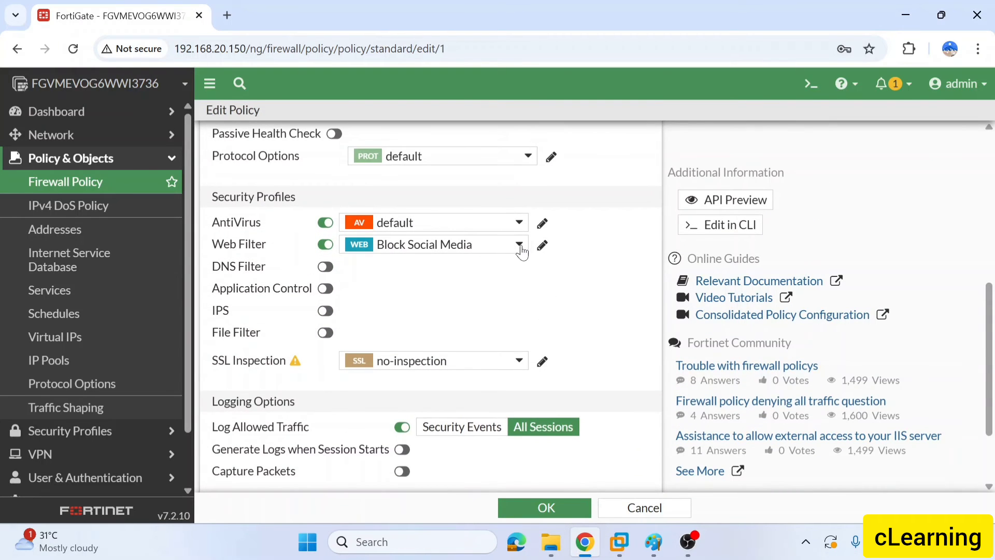
{"action": "left_click", "coordinate": [519, 244]}
{"action": "left_click", "coordinate": [511, 286]}
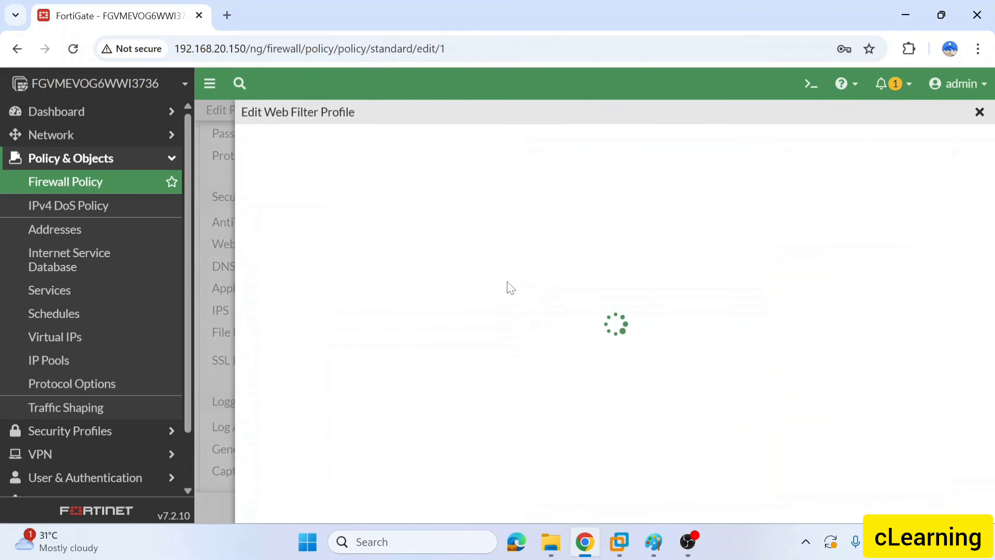
{"action": "scroll", "coordinate": [466, 285], "scroll_direction": "down", "scroll_amount": 2}
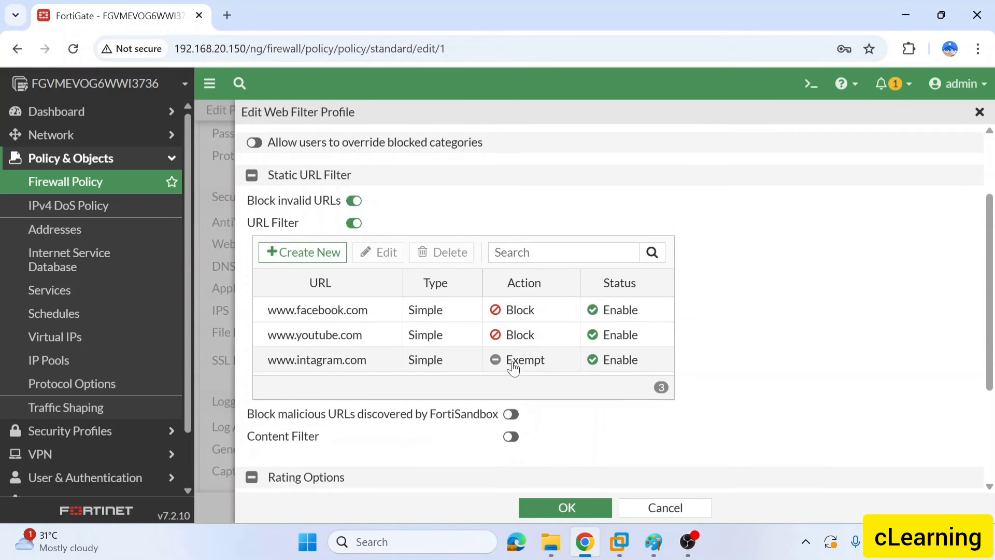
{"action": "left_click", "coordinate": [526, 364]}
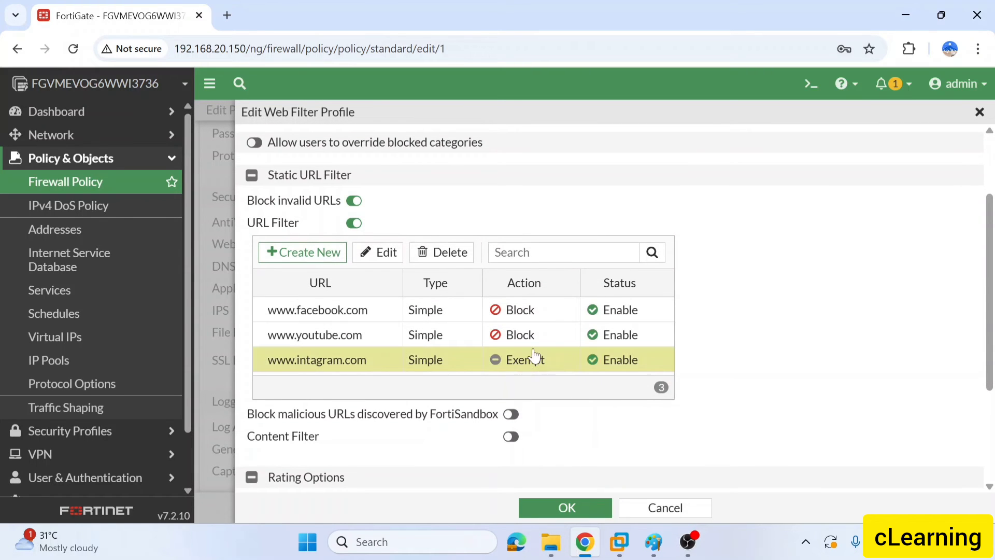
{"action": "left_click", "coordinate": [379, 253]}
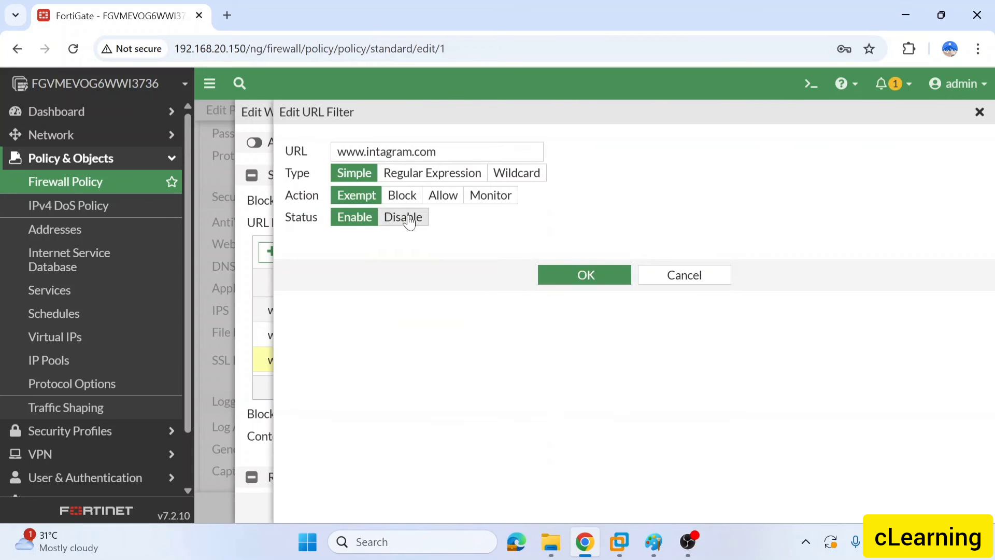
{"action": "left_click", "coordinate": [402, 196]}
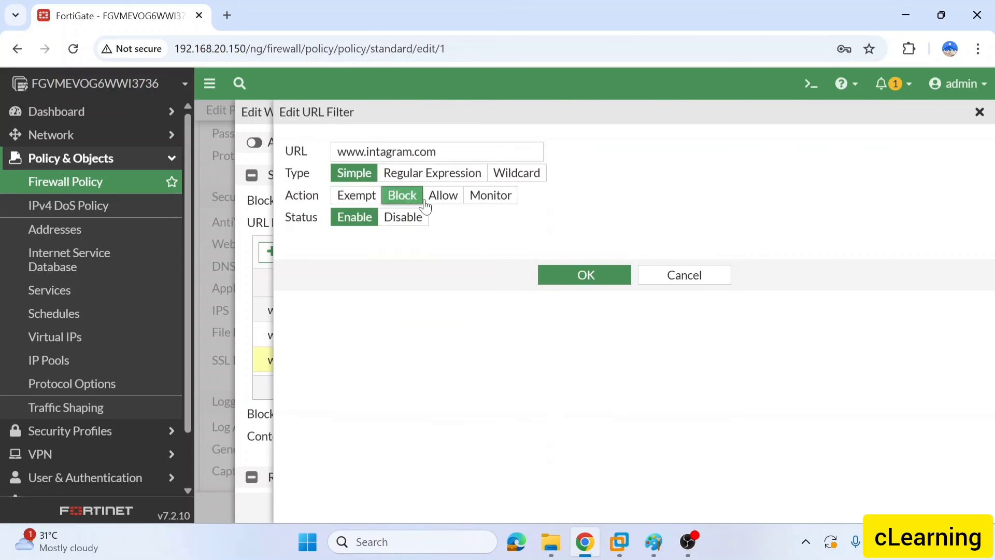
{"action": "left_click", "coordinate": [596, 283]}
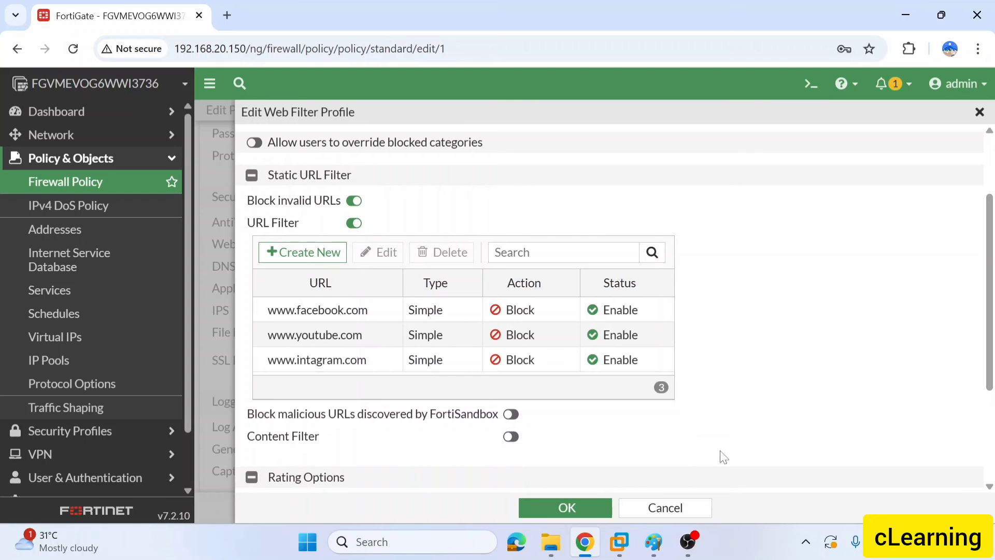
Save the web filter profile changes and leave the firewall policy editor without saving the policy
{"action": "left_click", "coordinate": [565, 507]}
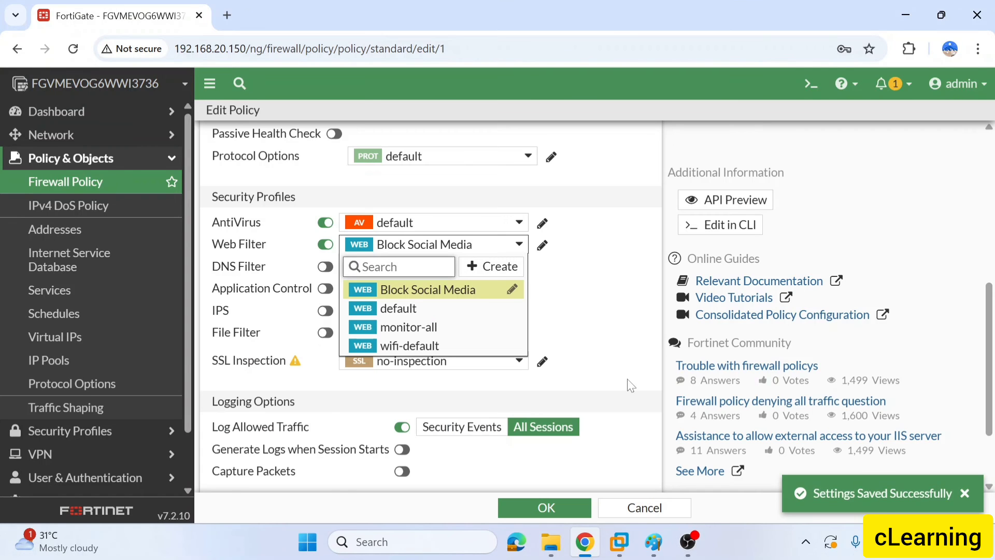
{"action": "left_click", "coordinate": [648, 511]}
{"action": "left_click", "coordinate": [643, 507]}
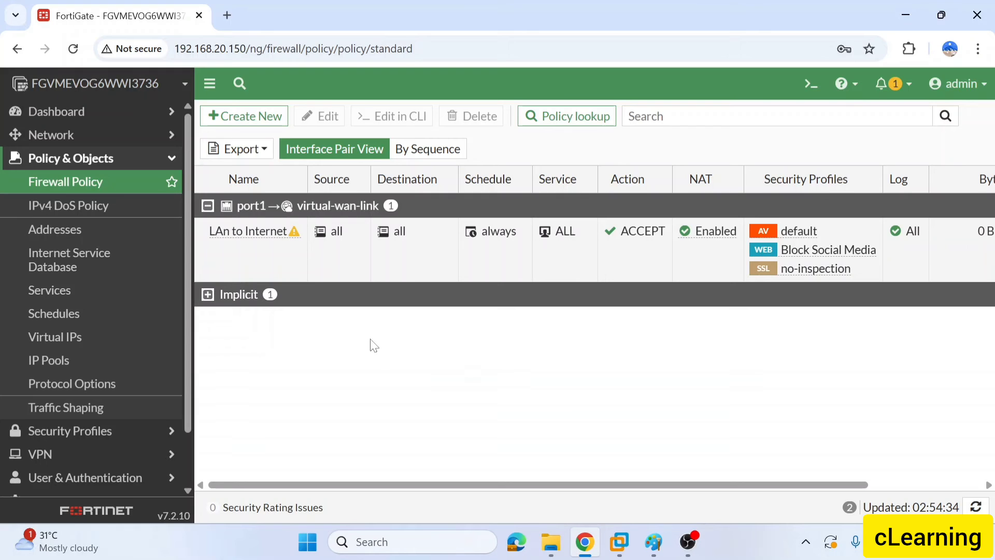
Open the block-high-risk application control sensor and examine the actions assigned to its application categories
{"action": "scroll", "coordinate": [2, 228], "scroll_direction": "down", "scroll_amount": 1}
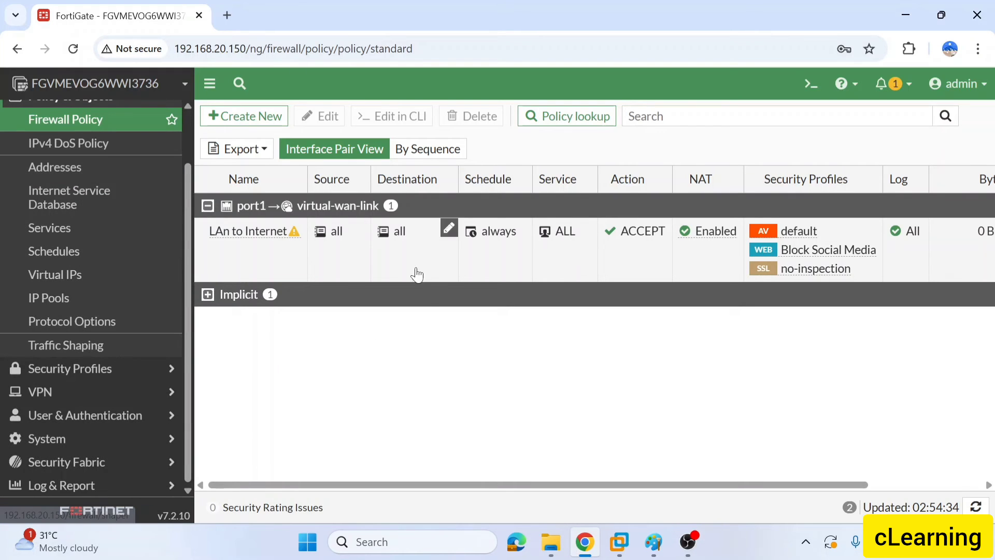
{"action": "left_click", "coordinate": [73, 370]}
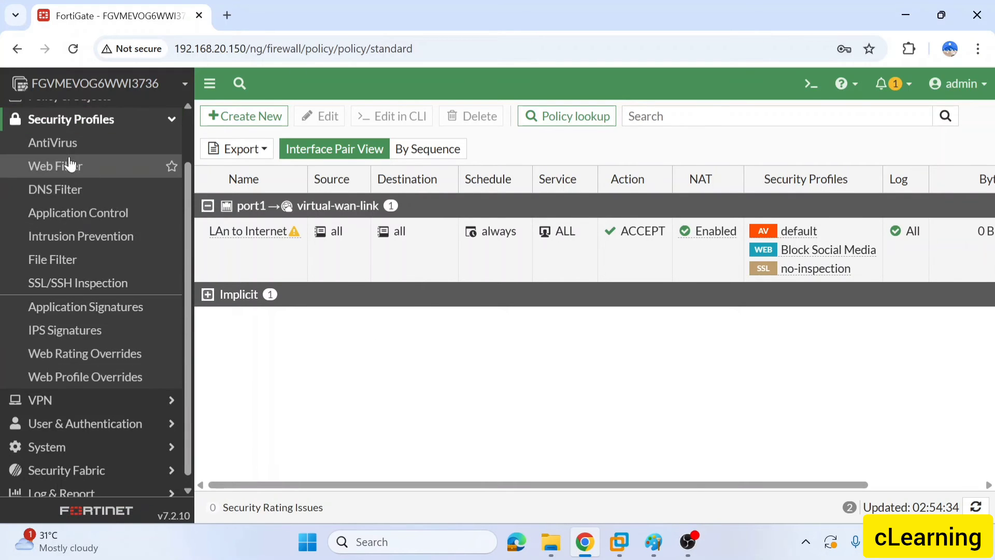
{"action": "left_click", "coordinate": [74, 213]}
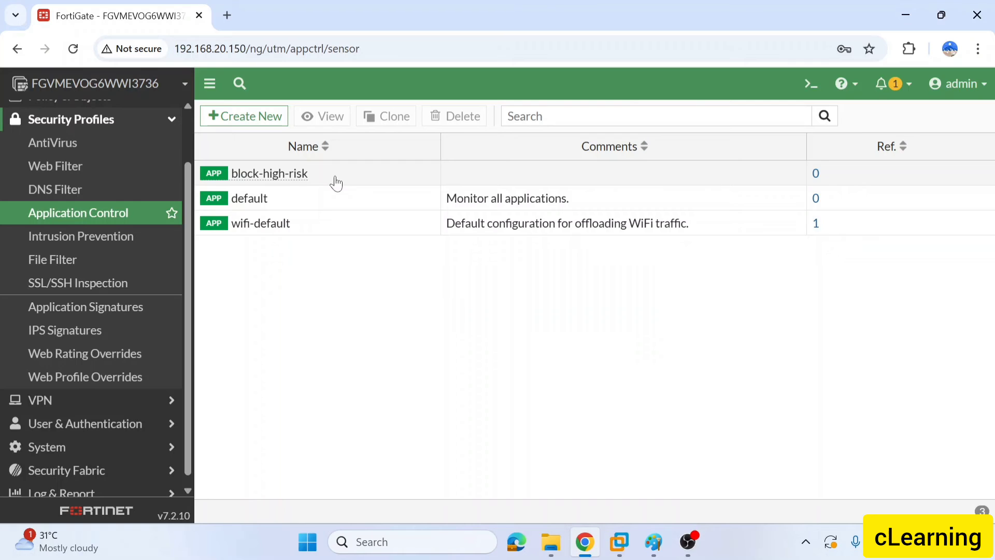
{"action": "double_click", "coordinate": [300, 176]}
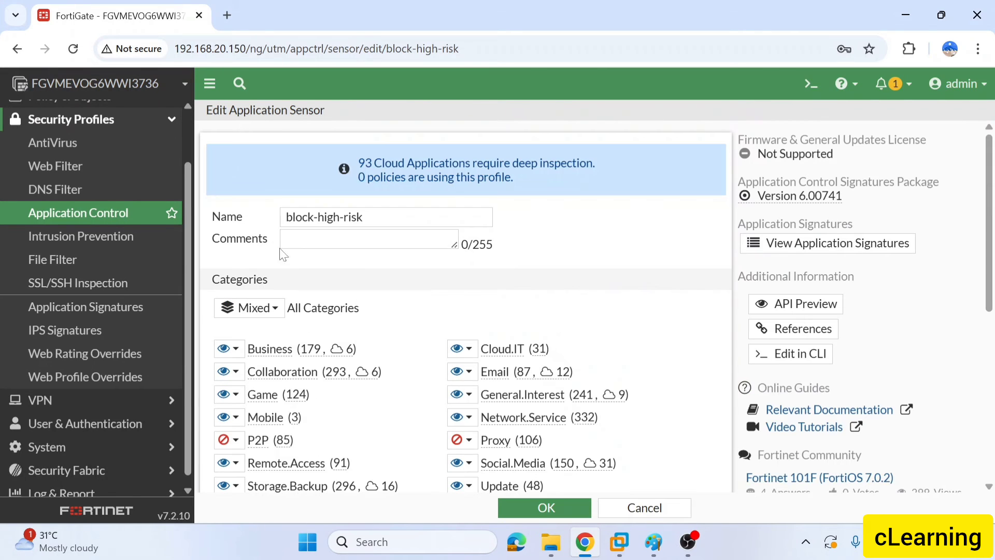
{"action": "scroll", "coordinate": [352, 266], "scroll_direction": "down", "scroll_amount": 3}
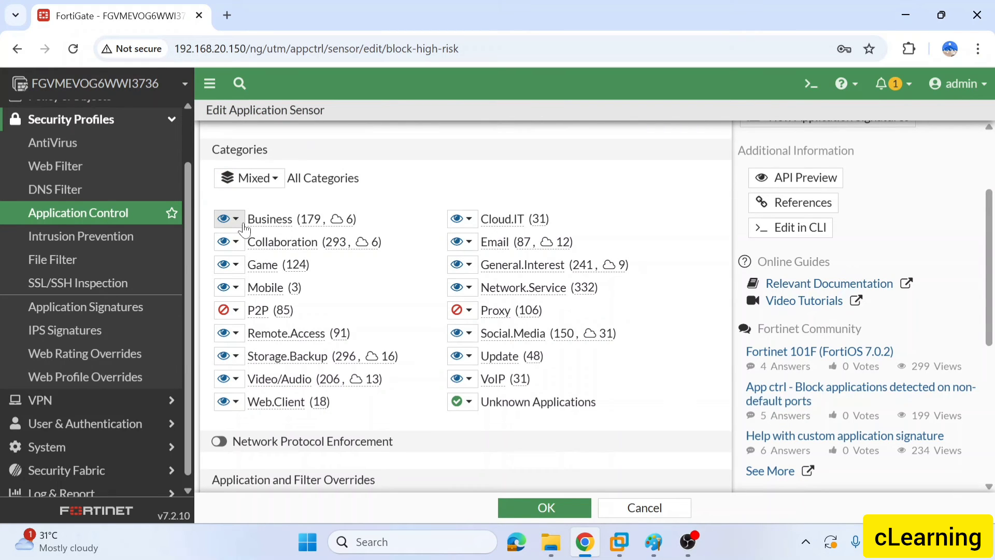
{"action": "mouse_move", "coordinate": [269, 220]}
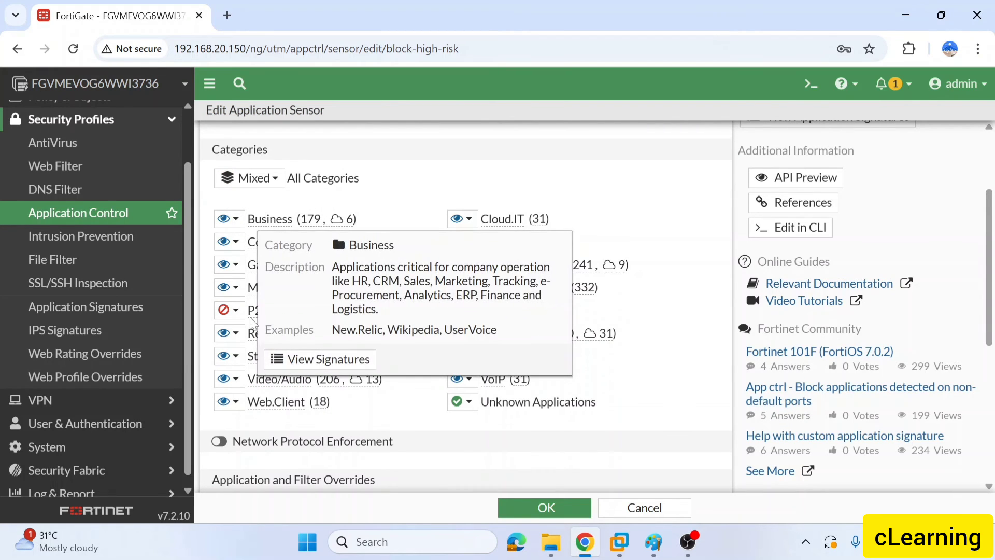
{"action": "left_click", "coordinate": [456, 311]}
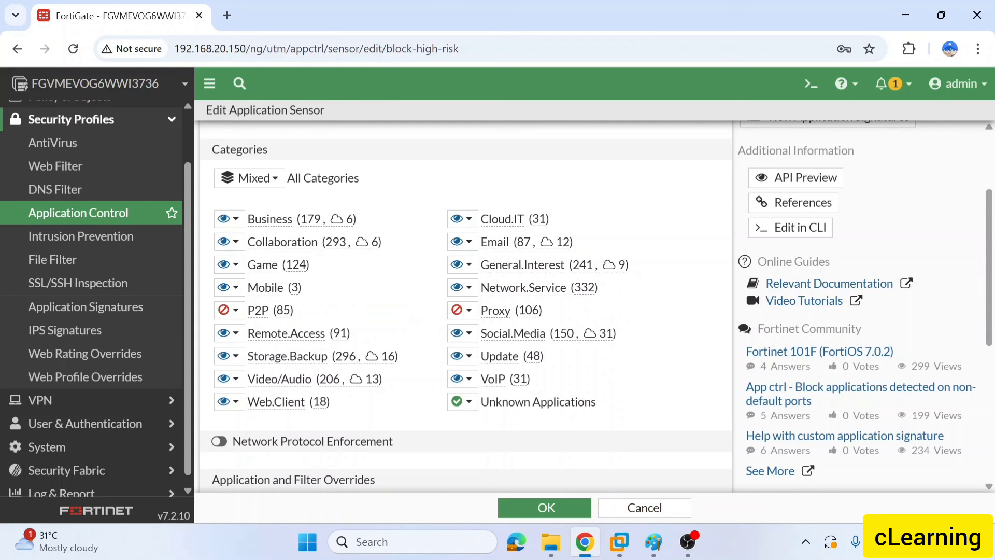
{"action": "mouse_move", "coordinate": [259, 349]}
{"action": "mouse_move", "coordinate": [280, 379]}
Return to the application control sensors and start a new sensor named block aps
{"action": "left_click", "coordinate": [88, 212]}
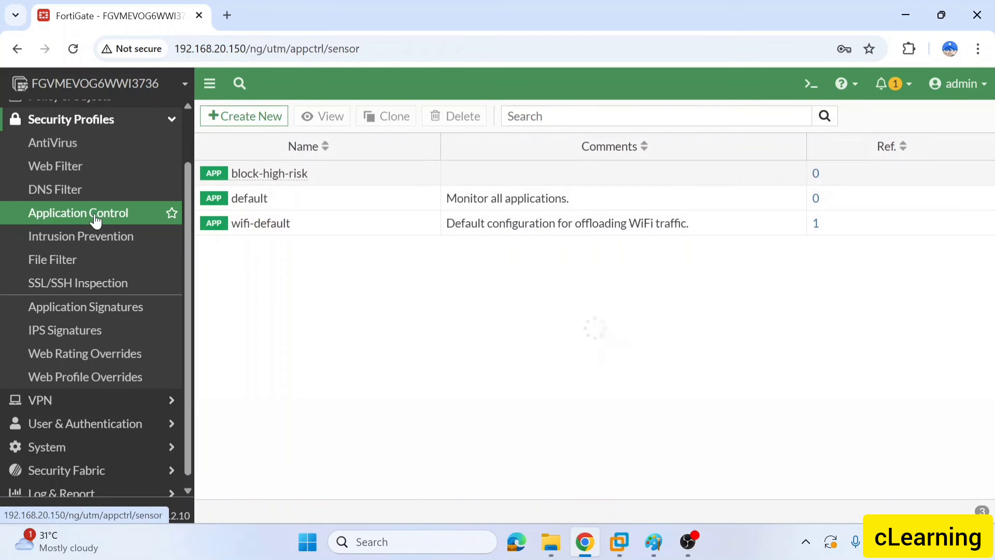
{"action": "left_click", "coordinate": [262, 115]}
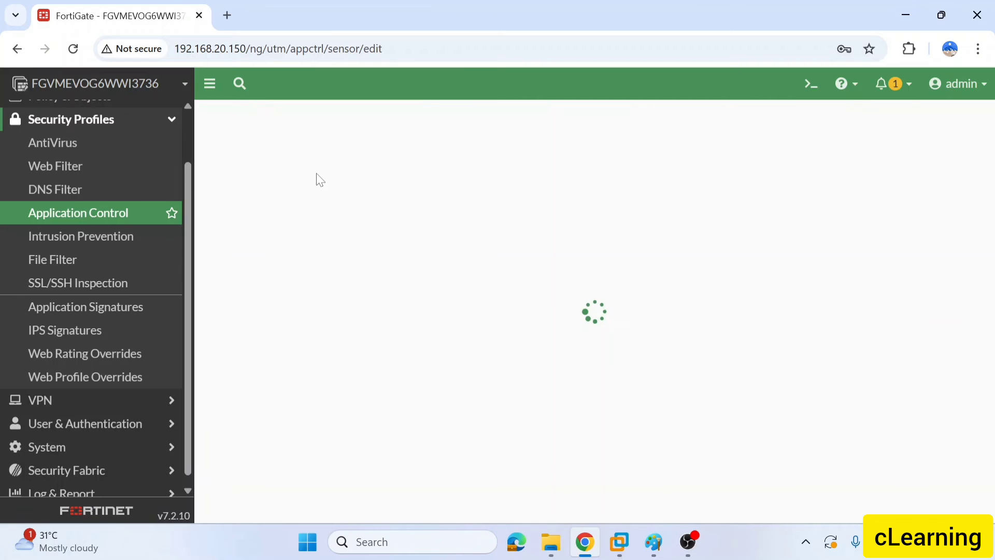
{"action": "left_click", "coordinate": [321, 217]}
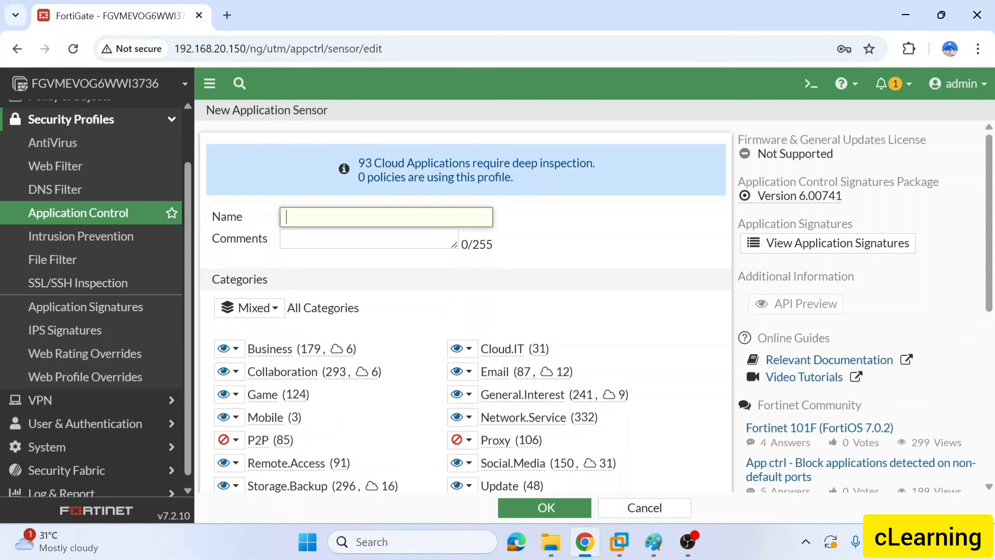
{"action": "type", "text": "block aps"}
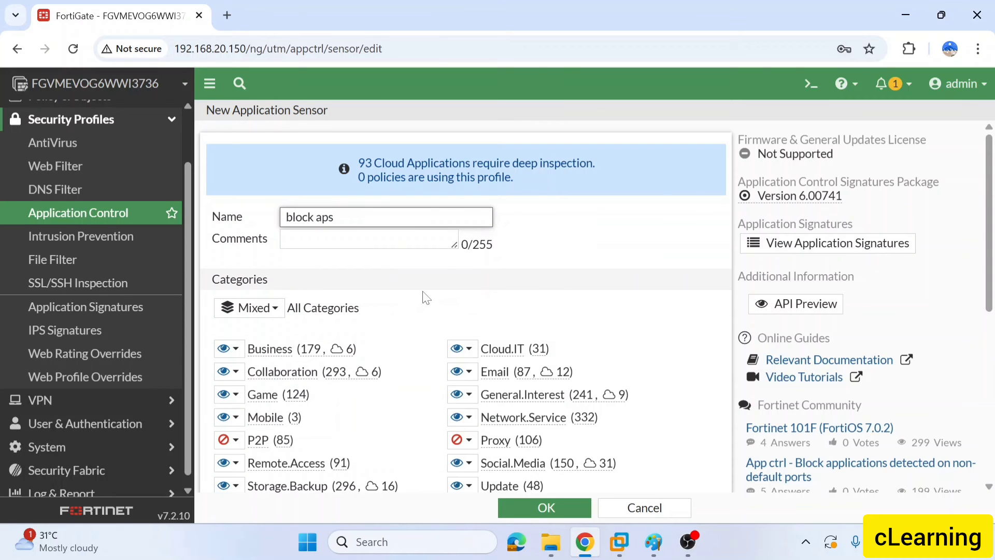
Review the action choices for the Business category and browse its application signatures
{"action": "scroll", "coordinate": [425, 297], "scroll_direction": "down", "scroll_amount": 3}
{"action": "left_click", "coordinate": [237, 220]}
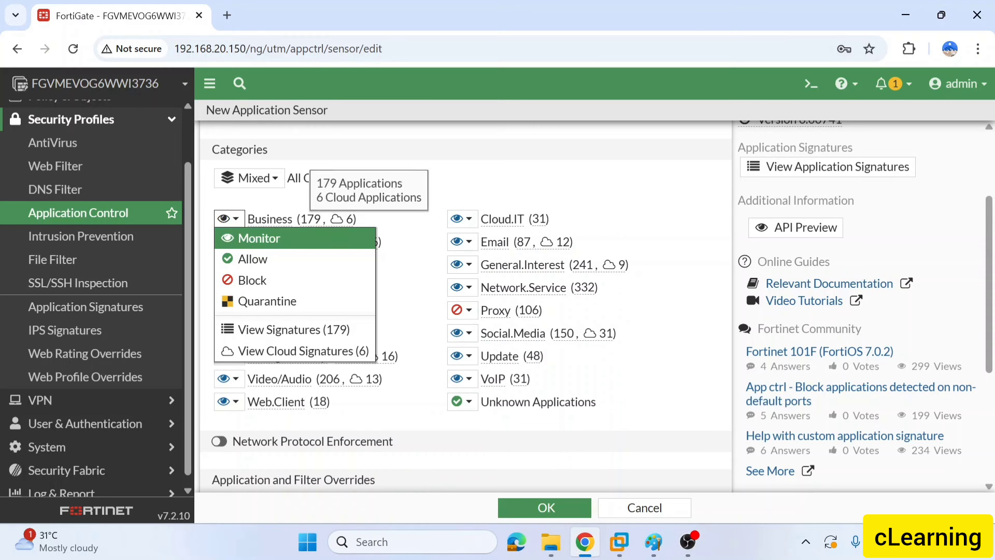
{"action": "left_click", "coordinate": [398, 208]}
{"action": "left_click", "coordinate": [228, 218]}
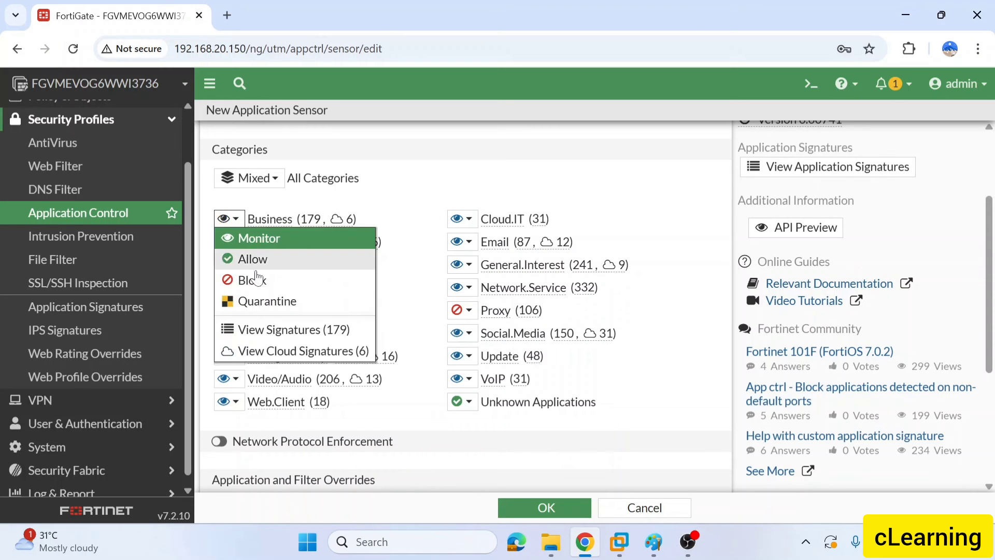
{"action": "left_click", "coordinate": [289, 336]}
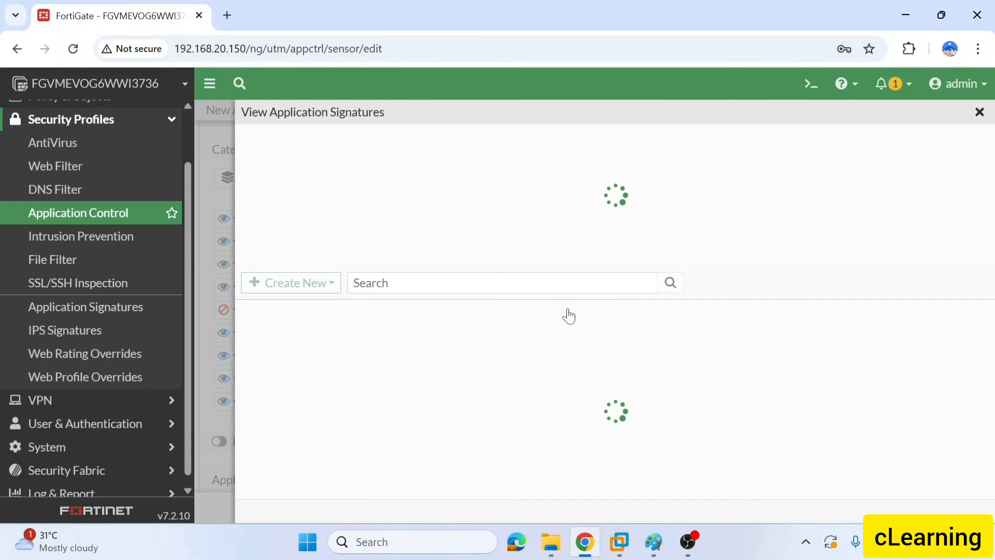
{"action": "scroll", "coordinate": [524, 328], "scroll_direction": "down", "scroll_amount": 10}
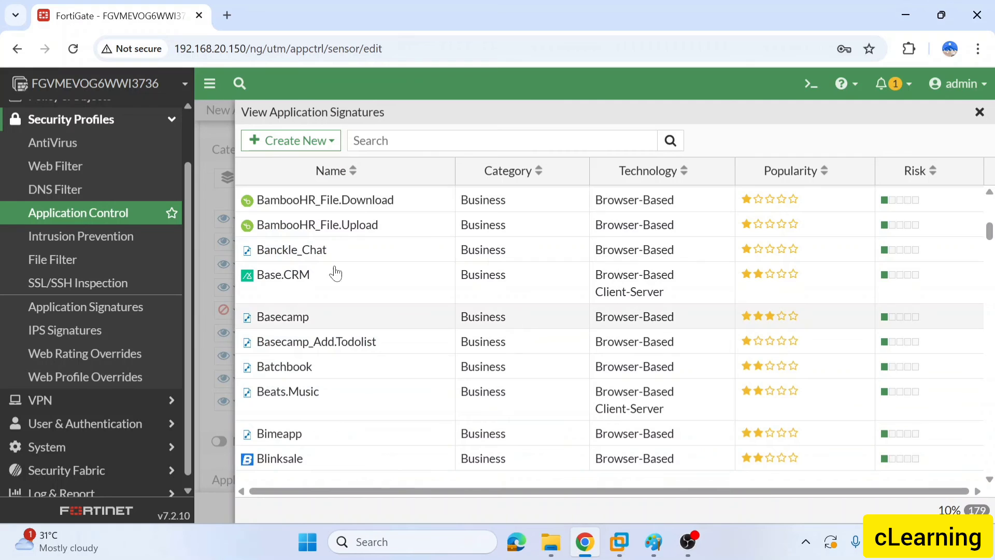
{"action": "scroll", "coordinate": [304, 311], "scroll_direction": "down", "scroll_amount": 10}
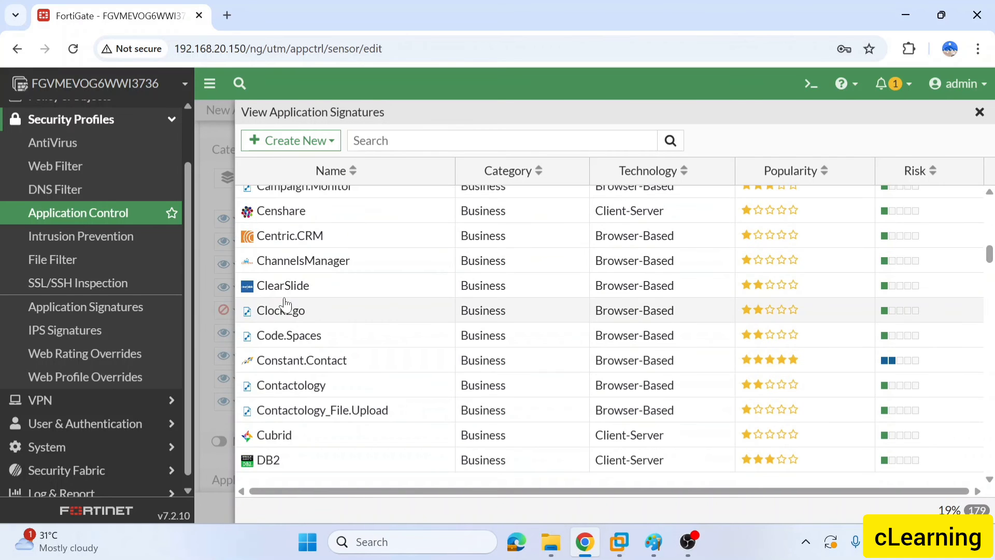
{"action": "scroll", "coordinate": [306, 270], "scroll_direction": "down", "scroll_amount": 8}
{"action": "scroll", "coordinate": [373, 321], "scroll_direction": "down", "scroll_amount": 6}
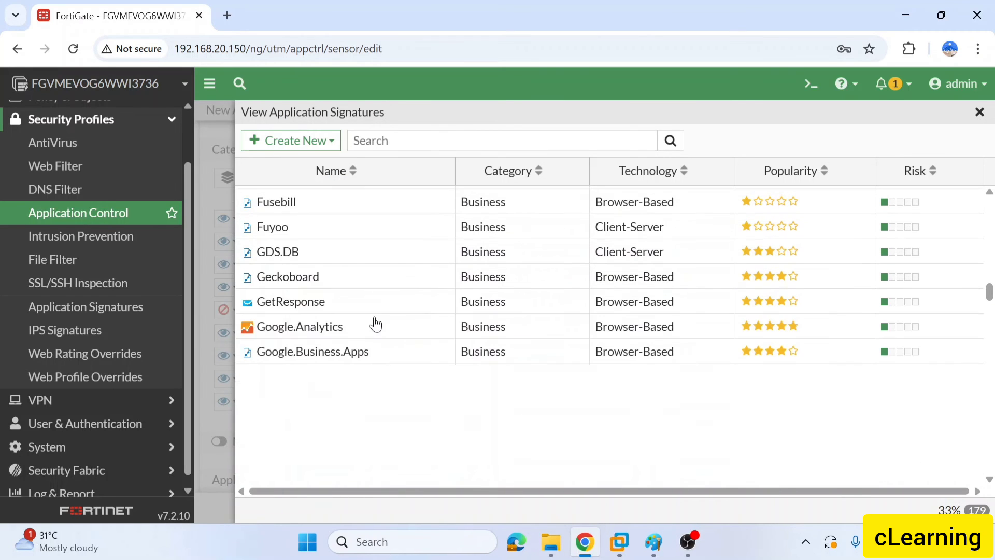
{"action": "scroll", "coordinate": [321, 297], "scroll_direction": "down", "scroll_amount": 8}
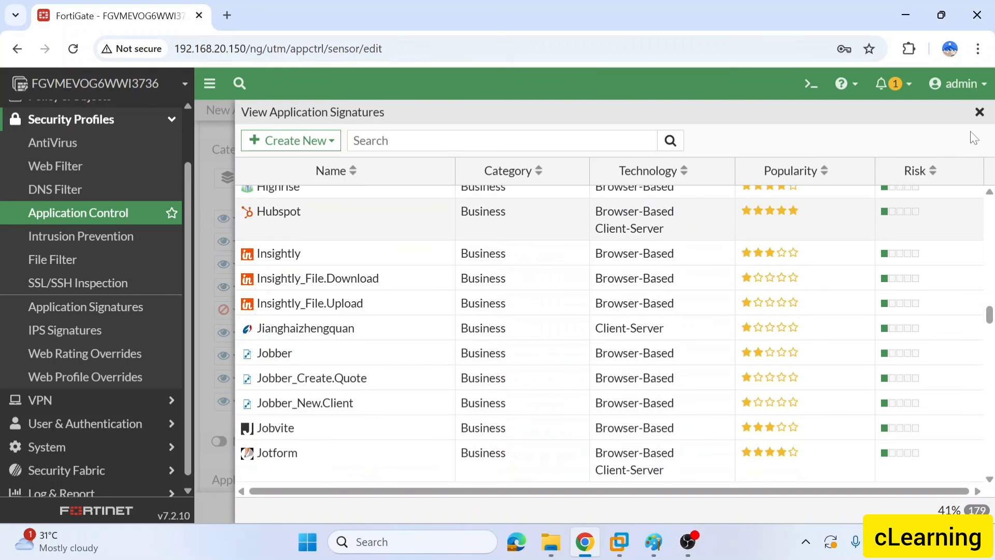
{"action": "left_click", "coordinate": [979, 112]}
Browse the application signatures of the Video/Audio category, including the IMDB entries, and close the list
{"action": "scroll", "coordinate": [324, 284], "scroll_direction": "down", "scroll_amount": 3}
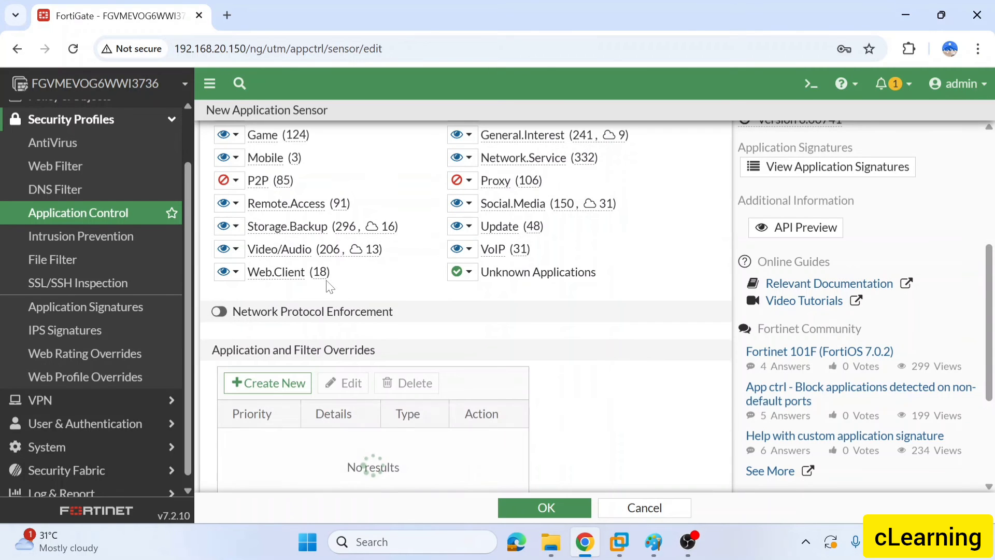
{"action": "left_click", "coordinate": [229, 249]}
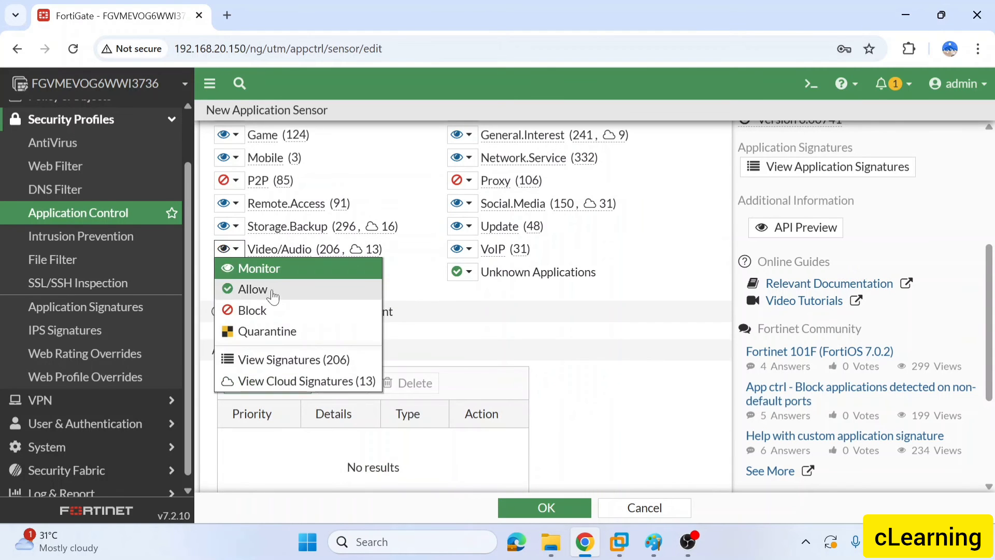
{"action": "left_click", "coordinate": [293, 360]}
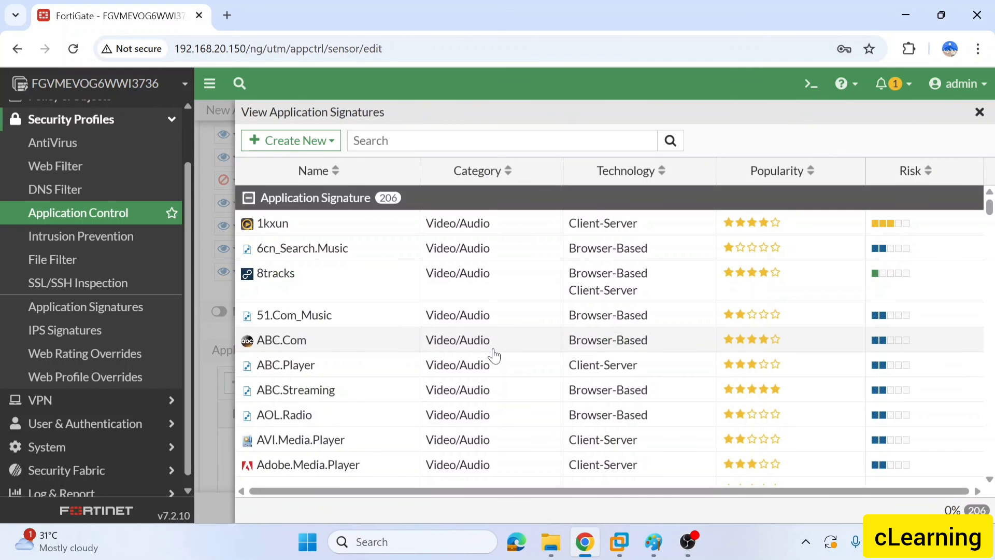
{"action": "scroll", "coordinate": [494, 355], "scroll_direction": "down", "scroll_amount": 8}
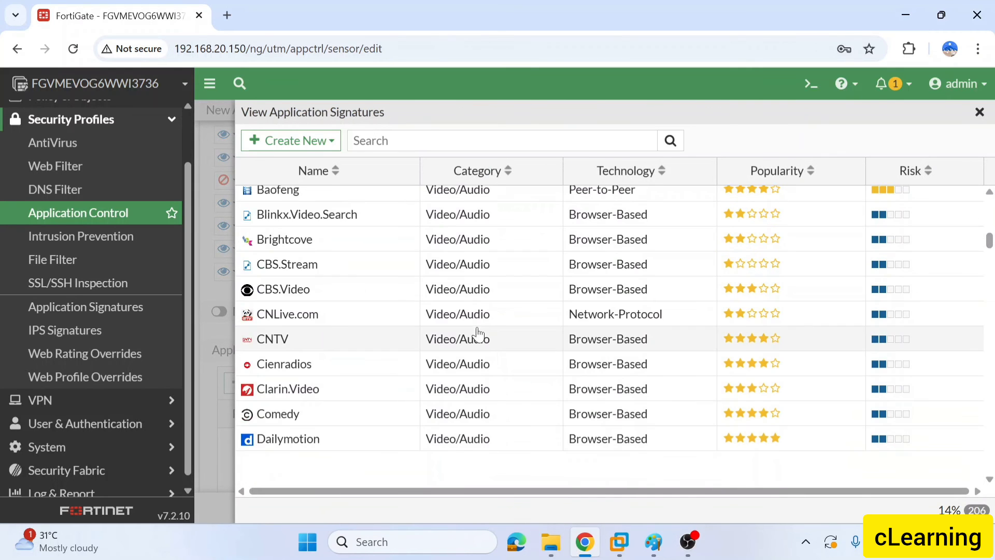
{"action": "scroll", "coordinate": [477, 393], "scroll_direction": "down", "scroll_amount": 5}
{"action": "scroll", "coordinate": [448, 366], "scroll_direction": "down", "scroll_amount": 5}
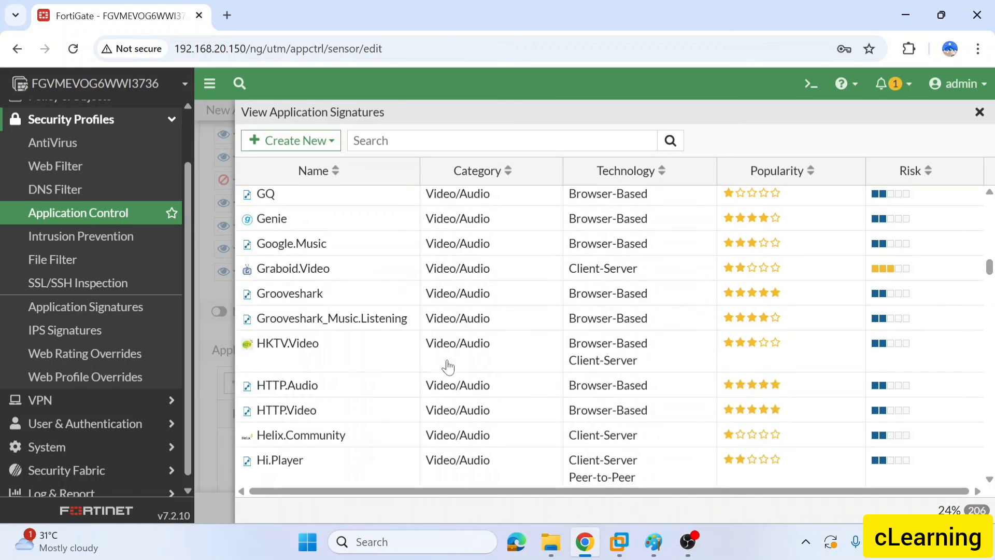
{"action": "scroll", "coordinate": [443, 366], "scroll_direction": "down", "scroll_amount": 5}
{"action": "scroll", "coordinate": [443, 367], "scroll_direction": "down", "scroll_amount": 2}
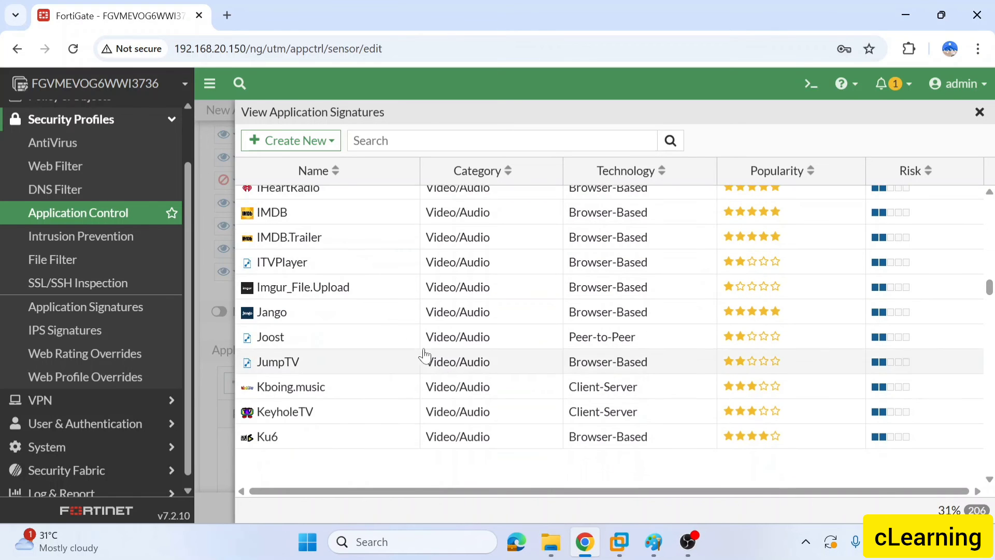
{"action": "double_click", "coordinate": [259, 213]}
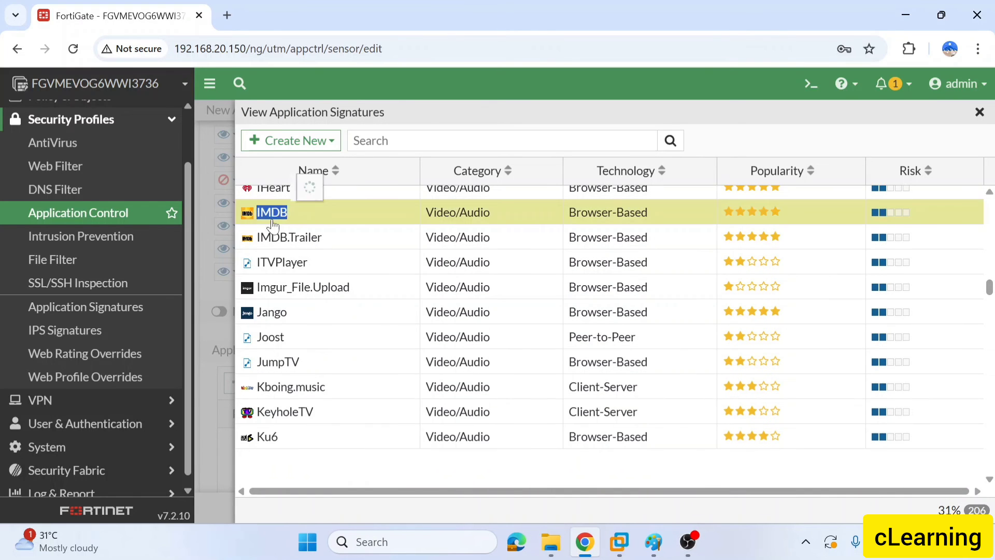
{"action": "double_click", "coordinate": [289, 237]}
{"action": "scroll", "coordinate": [408, 348], "scroll_direction": "down", "scroll_amount": 5}
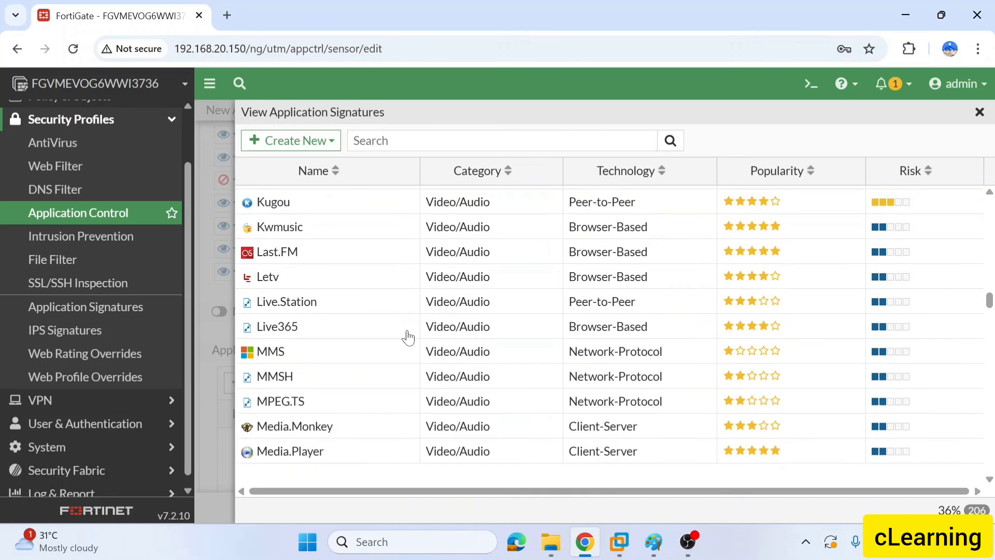
{"action": "scroll", "coordinate": [371, 334], "scroll_direction": "down", "scroll_amount": 5}
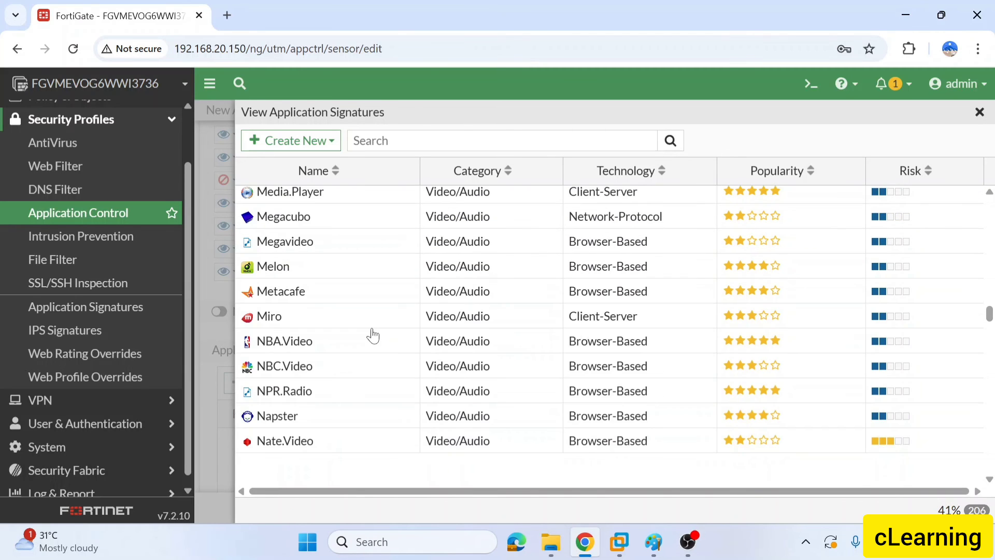
{"action": "scroll", "coordinate": [411, 333], "scroll_direction": "down", "scroll_amount": 7}
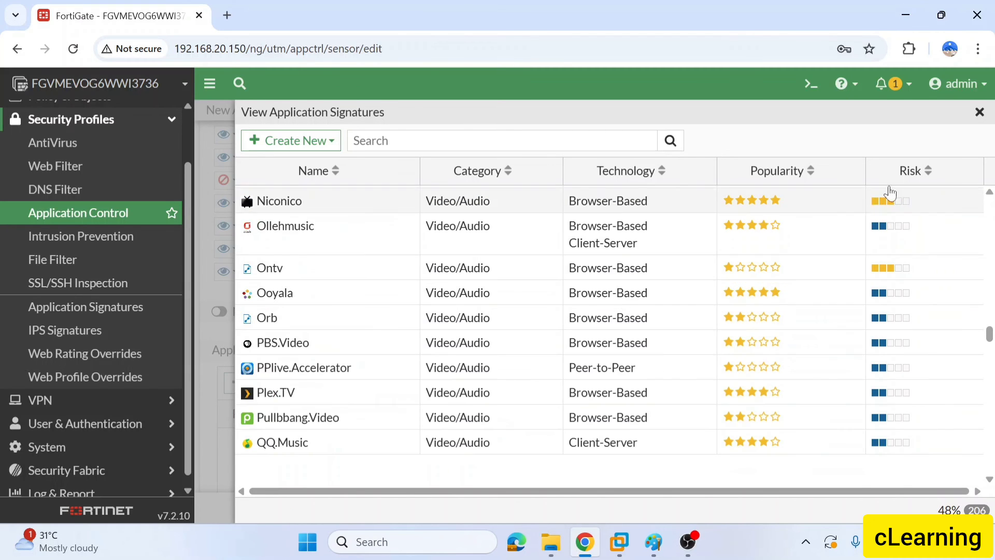
{"action": "left_click", "coordinate": [979, 111]}
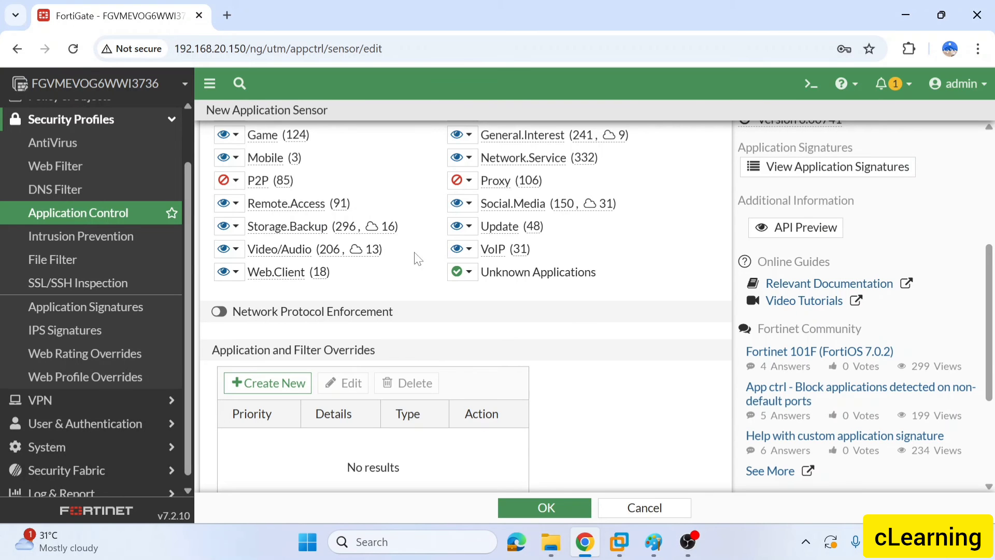
Set the Business and Collaboration categories of the new application sensor to Block
{"action": "scroll", "coordinate": [243, 233], "scroll_direction": "up", "scroll_amount": 2}
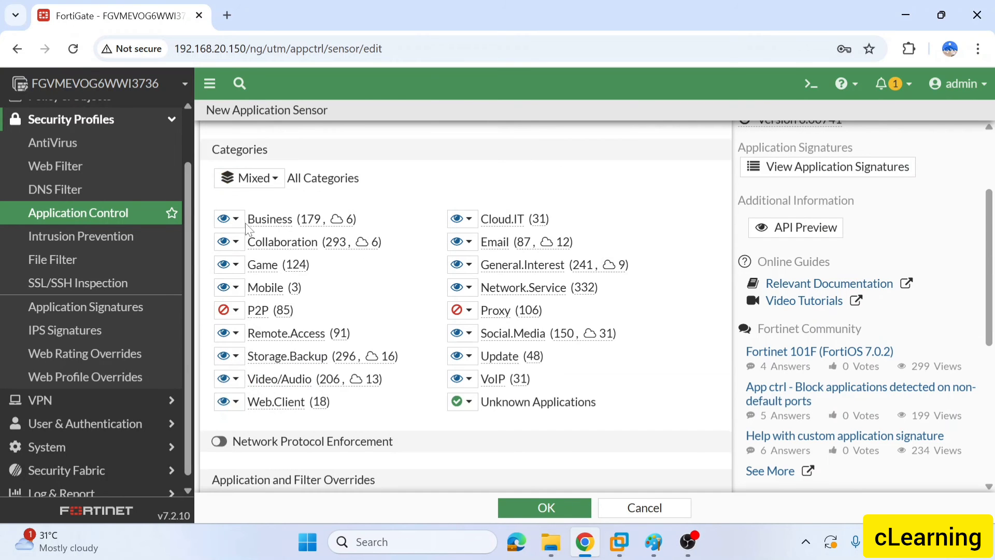
{"action": "left_click", "coordinate": [233, 219]}
{"action": "left_click", "coordinate": [251, 259]}
{"action": "left_click", "coordinate": [233, 220]}
{"action": "left_click", "coordinate": [250, 277]}
{"action": "left_click", "coordinate": [240, 242]}
{"action": "left_click", "coordinate": [250, 301]}
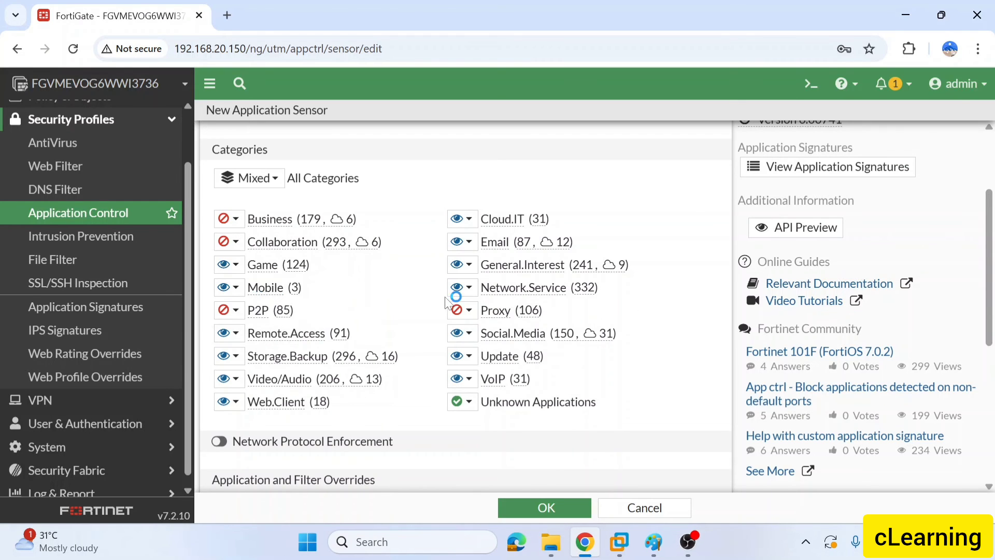
Try the Allow action on the Cloud.IT category and restore it to Monitor
{"action": "left_click", "coordinate": [469, 227]}
{"action": "left_click", "coordinate": [478, 259]}
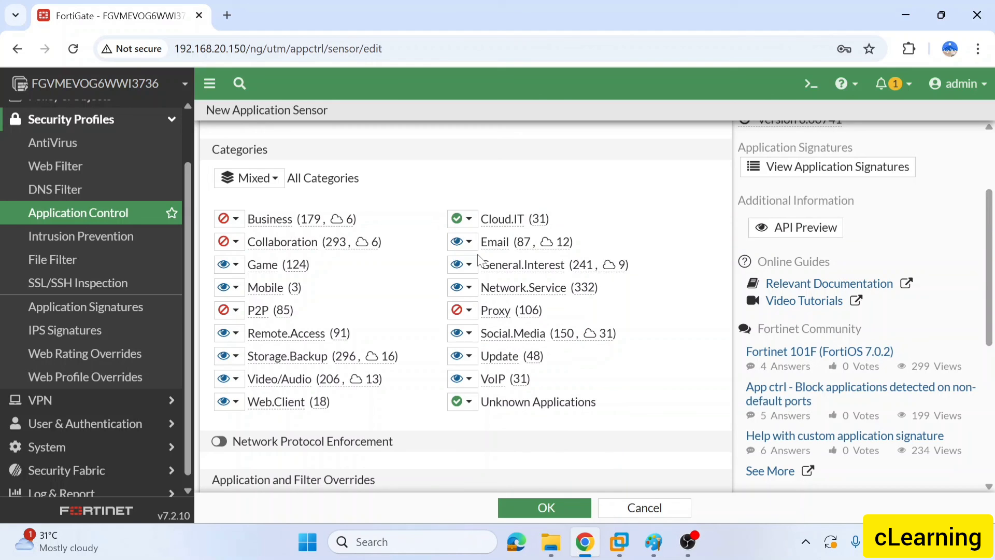
{"action": "left_click", "coordinate": [470, 222]}
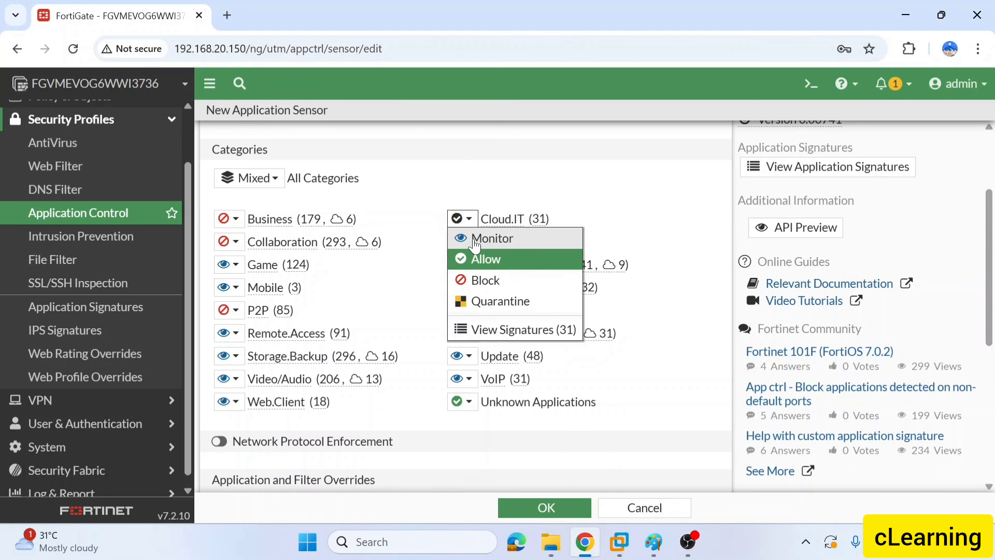
{"action": "left_click", "coordinate": [475, 241]}
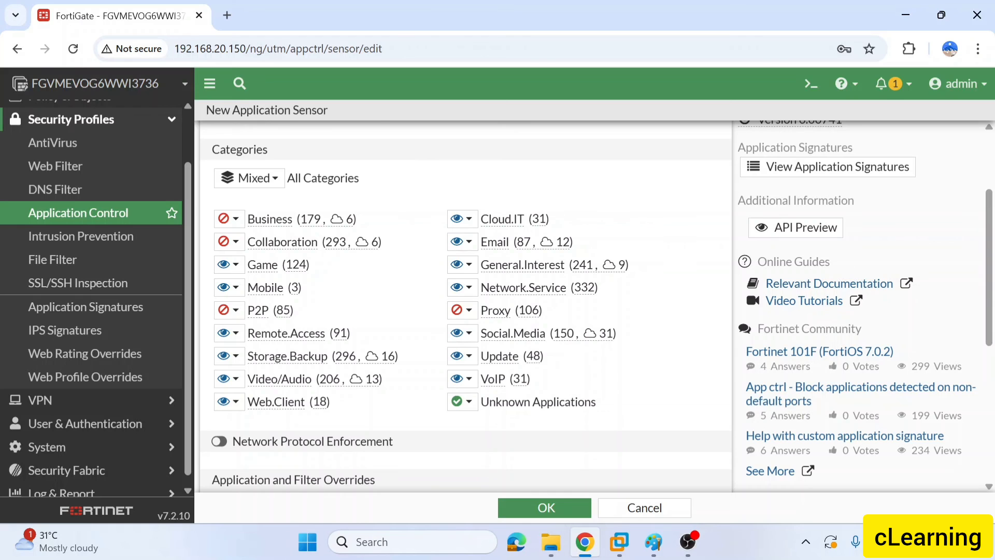
Review the action choices and filter entries available for a new application override, keeping Block as the action, and cancel the override
{"action": "scroll", "coordinate": [465, 305], "scroll_direction": "down", "scroll_amount": 5}
{"action": "left_click", "coordinate": [288, 254]}
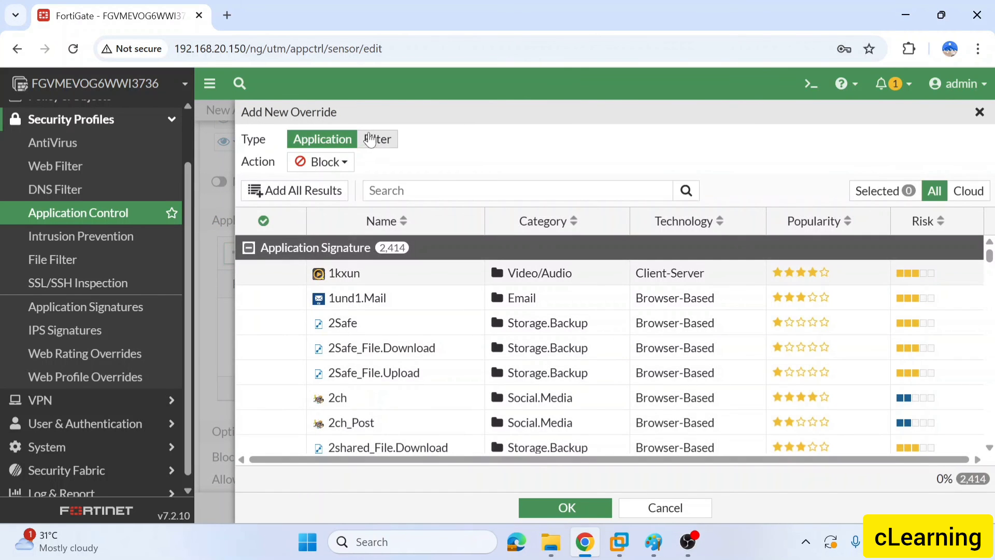
{"action": "left_click", "coordinate": [324, 162]}
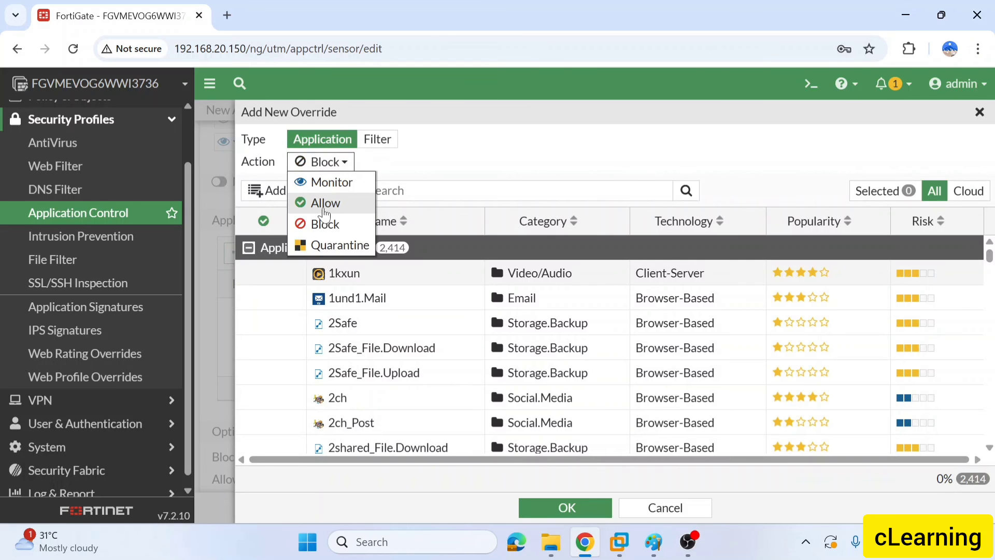
{"action": "left_click", "coordinate": [321, 224]}
{"action": "left_click", "coordinate": [375, 141]}
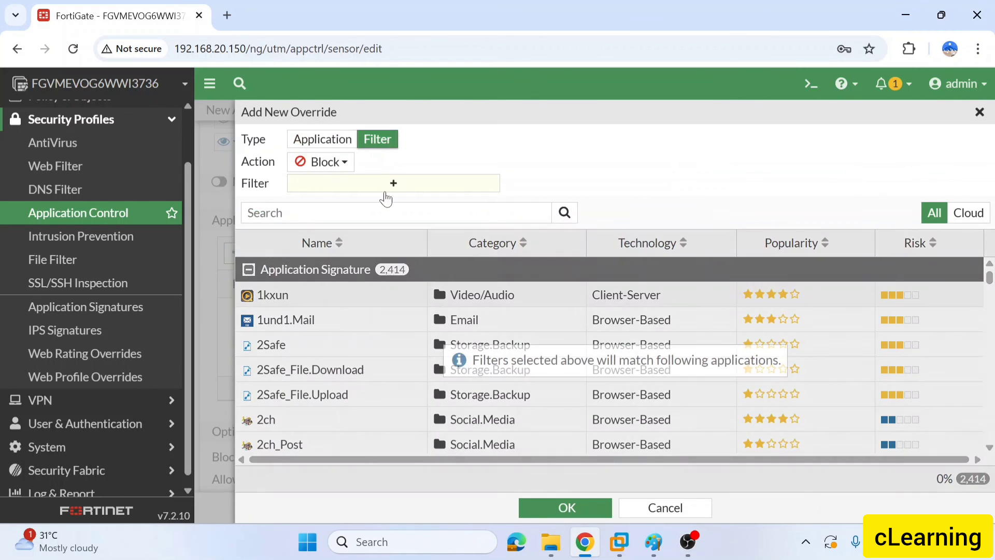
{"action": "left_click", "coordinate": [384, 191]}
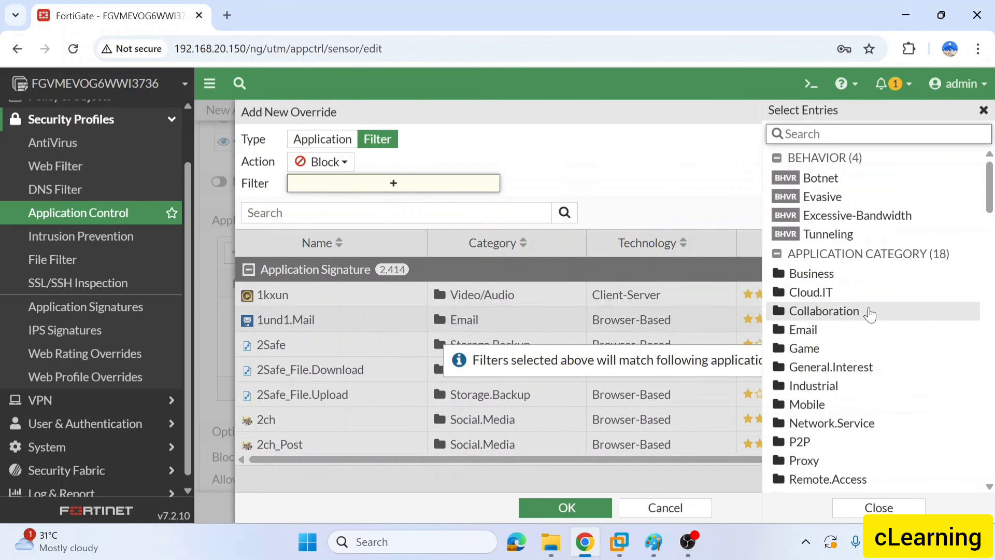
{"action": "scroll", "coordinate": [860, 313], "scroll_direction": "down", "scroll_amount": 15}
{"action": "scroll", "coordinate": [856, 321], "scroll_direction": "down", "scroll_amount": 5}
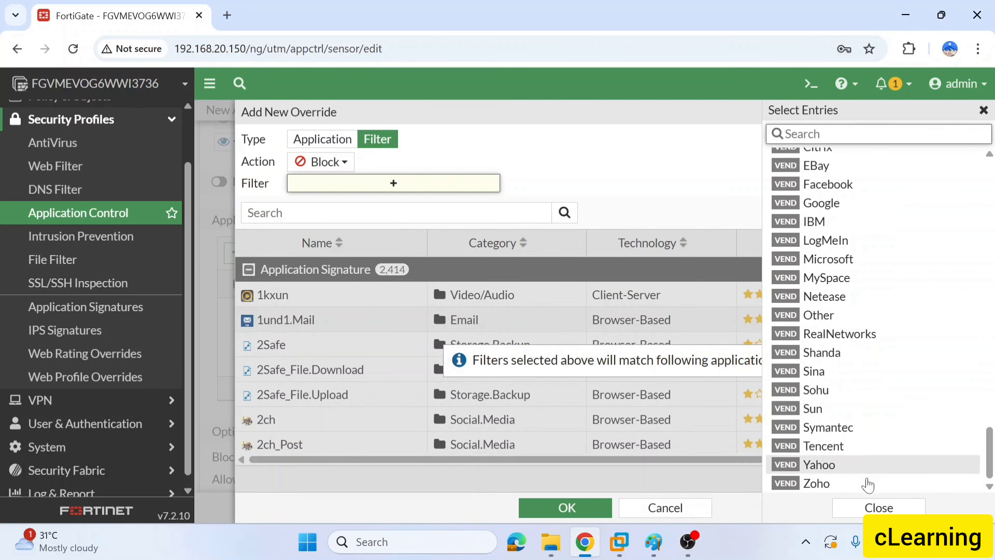
{"action": "left_click", "coordinate": [878, 507]}
{"action": "left_click", "coordinate": [621, 510]}
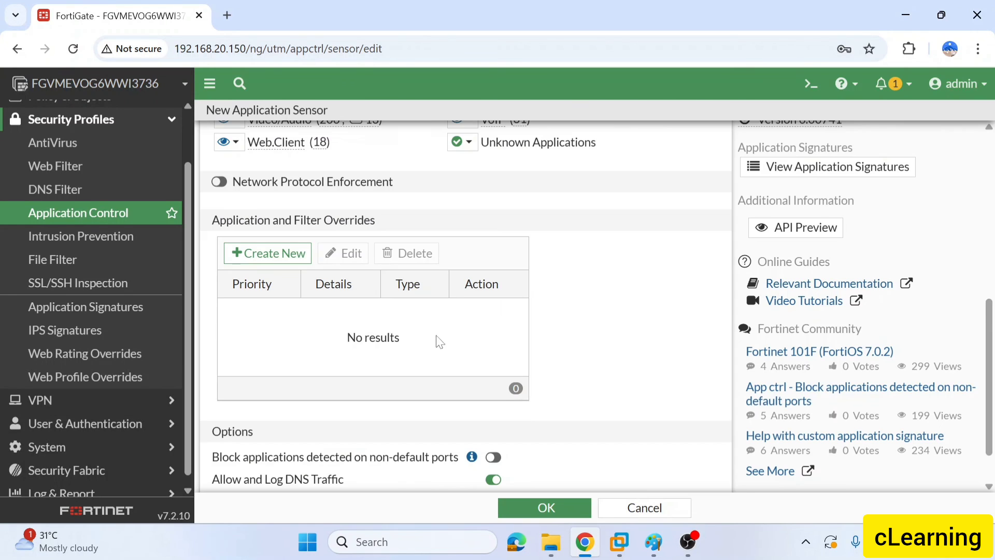
Save the new application sensor and locate block aps in the sensor list
{"action": "scroll", "coordinate": [428, 333], "scroll_direction": "down", "scroll_amount": 2}
{"action": "scroll", "coordinate": [411, 325], "scroll_direction": "up", "scroll_amount": 10}
{"action": "scroll", "coordinate": [436, 365], "scroll_direction": "down", "scroll_amount": 8}
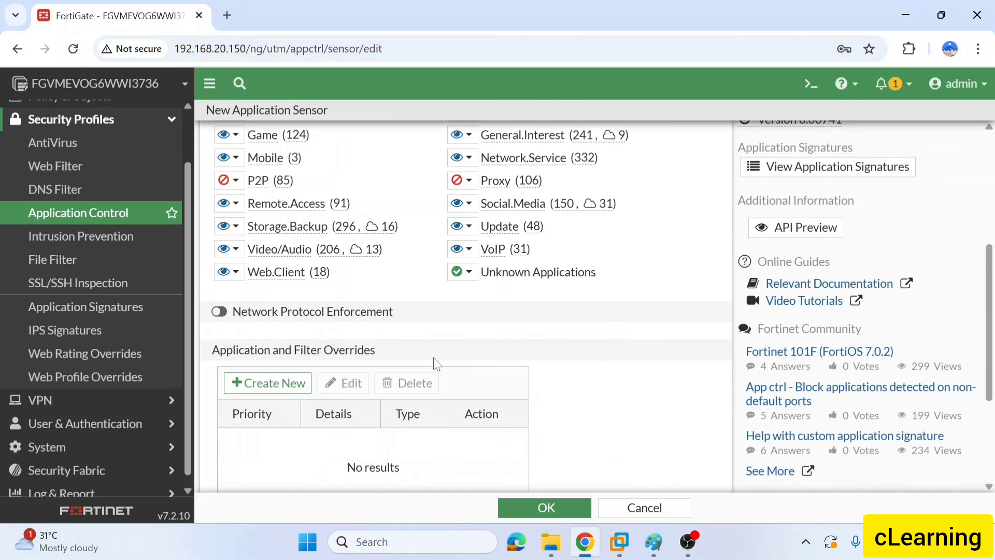
{"action": "left_click", "coordinate": [586, 509]}
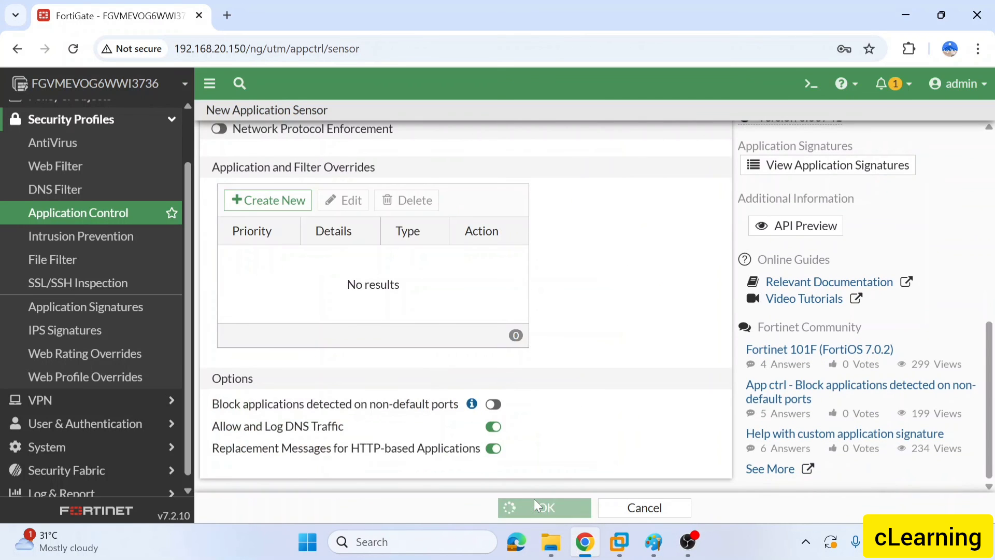
{"action": "left_click_drag", "start_coordinate": [278, 172], "coordinate": [231, 173]}
Go to the firewall policies and open the LAn to Internet policy for editing at its security profiles
{"action": "scroll", "coordinate": [125, 217], "scroll_direction": "up", "scroll_amount": 3}
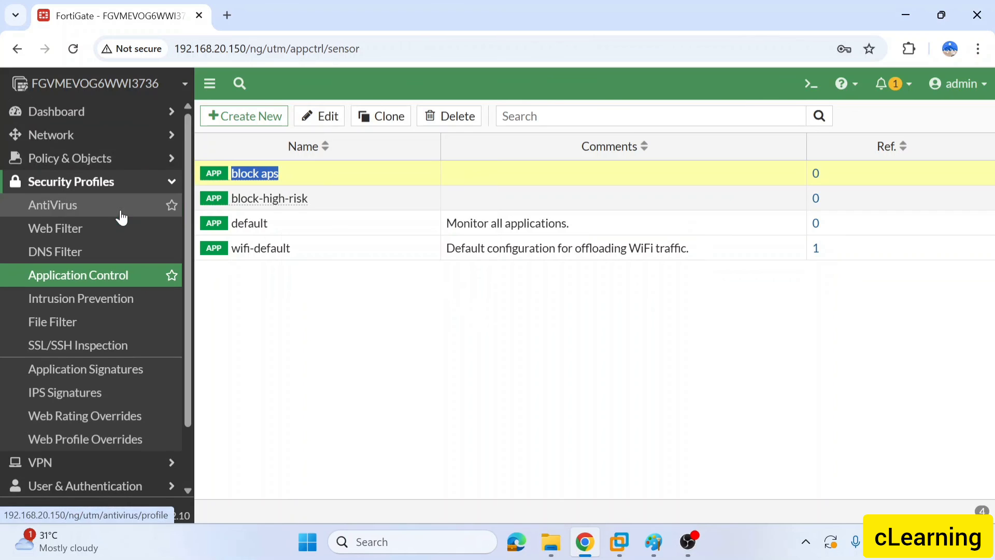
{"action": "left_click", "coordinate": [100, 159]}
{"action": "left_click", "coordinate": [83, 194]}
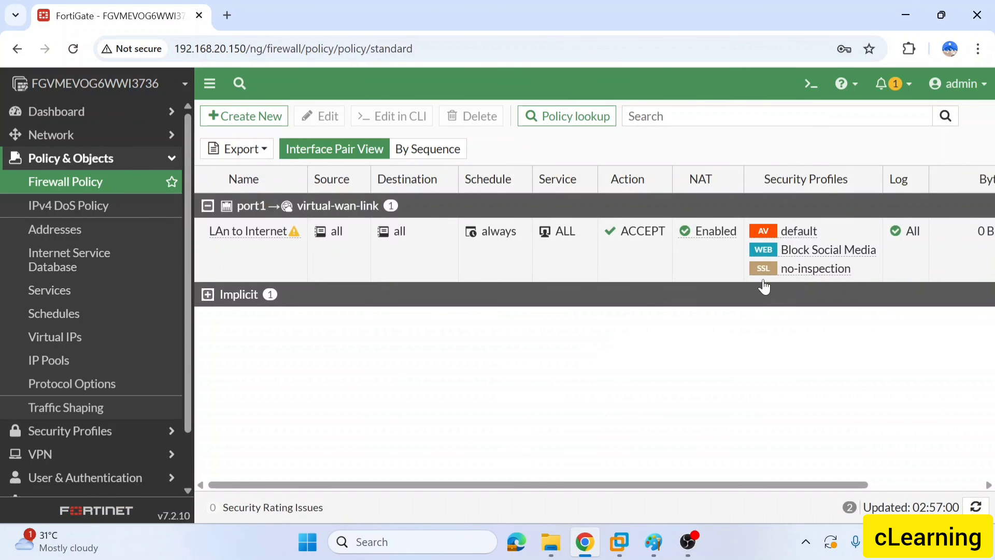
{"action": "double_click", "coordinate": [706, 275]}
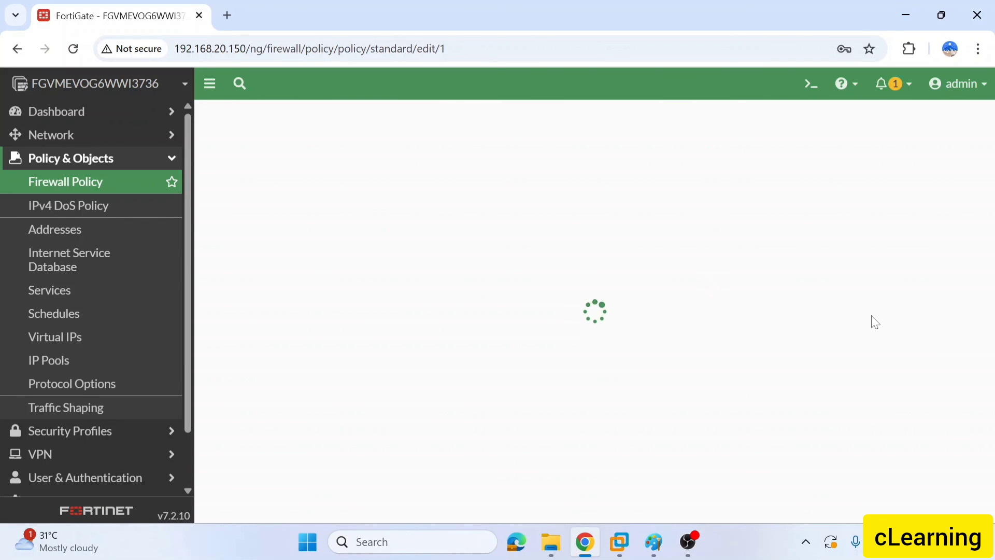
{"action": "scroll", "coordinate": [673, 323], "scroll_direction": "down", "scroll_amount": 1}
{"action": "scroll", "coordinate": [675, 320], "scroll_direction": "down", "scroll_amount": 4}
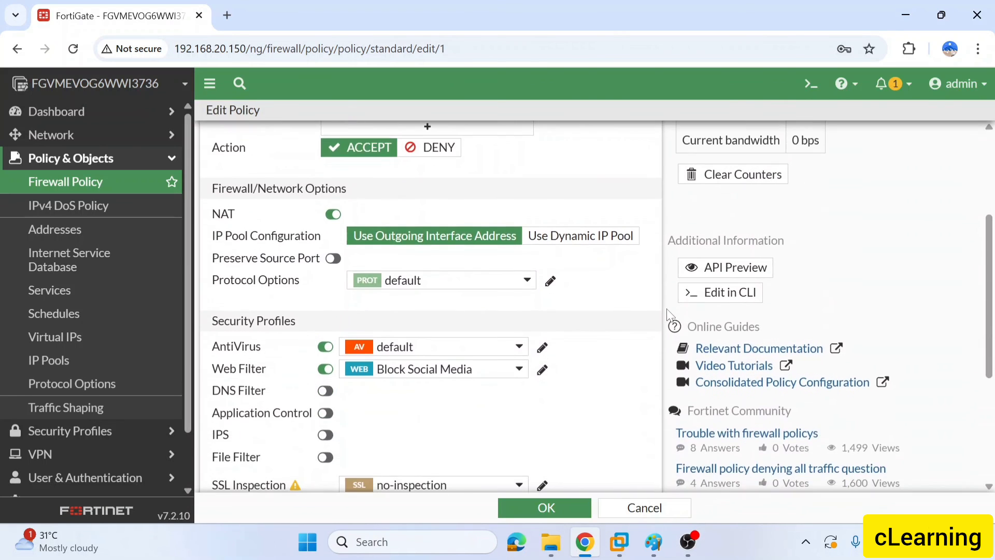
Enable Application Control with the block aps sensor on the policy and save it, accepting the no-inspection SSL warning
{"action": "left_click", "coordinate": [326, 302]}
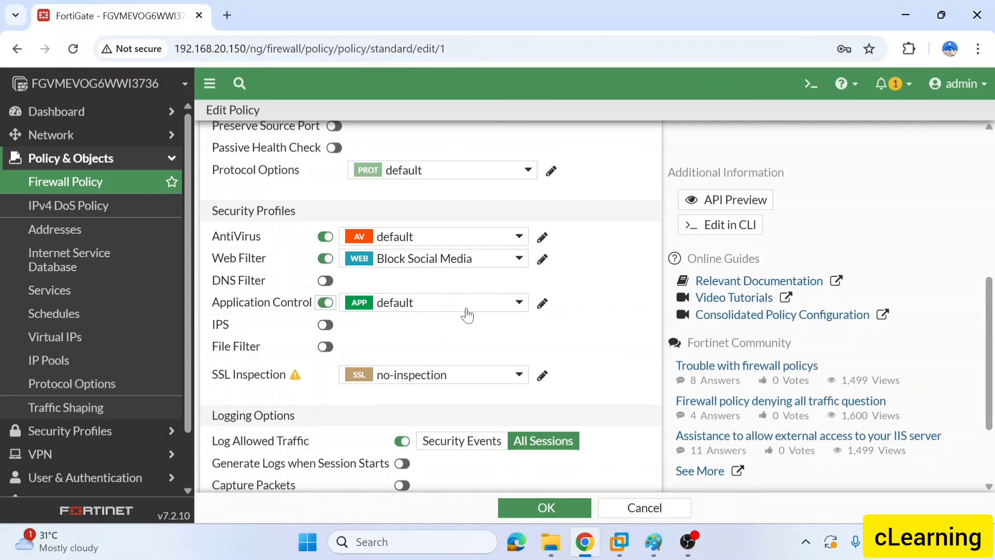
{"action": "left_click", "coordinate": [468, 309]}
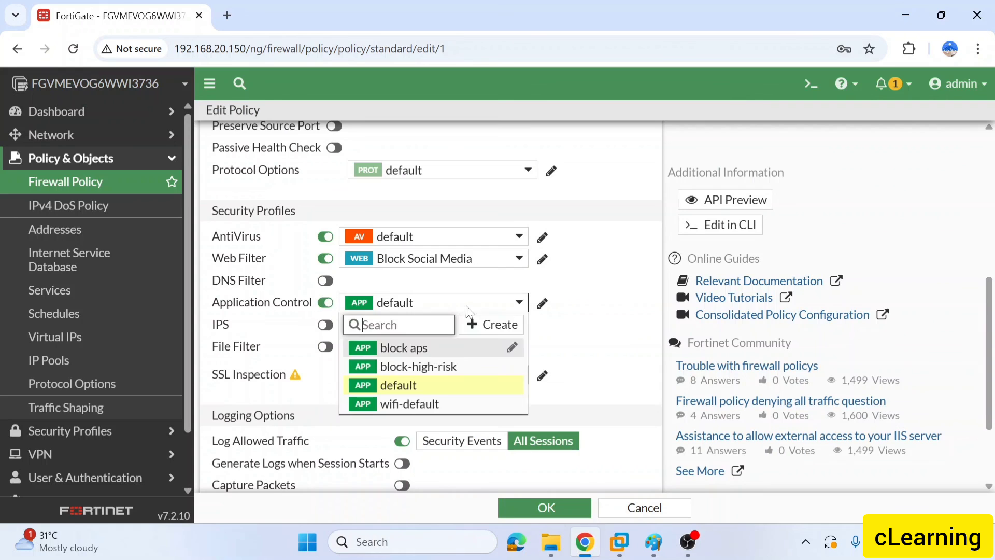
{"action": "left_click", "coordinate": [422, 348]}
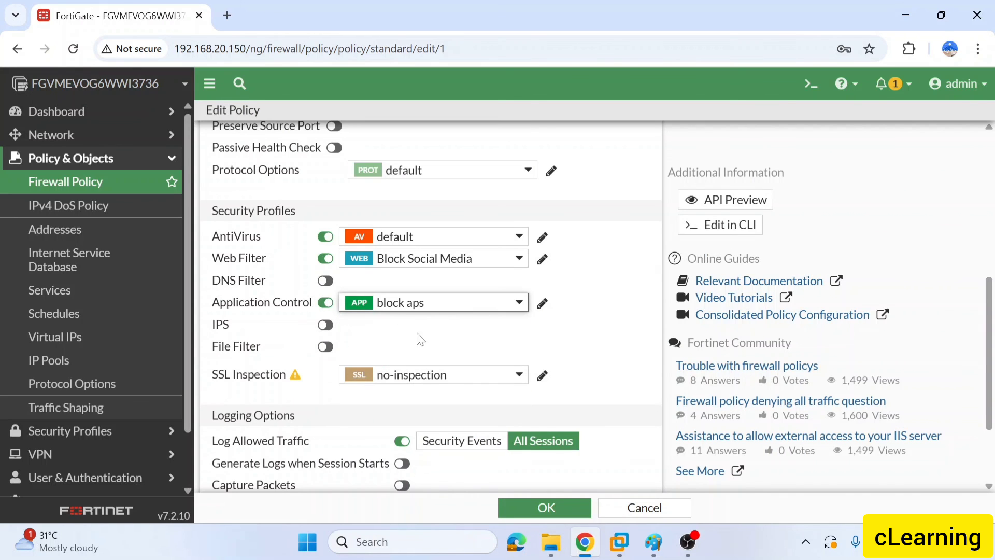
{"action": "scroll", "coordinate": [508, 330], "scroll_direction": "down", "scroll_amount": 2}
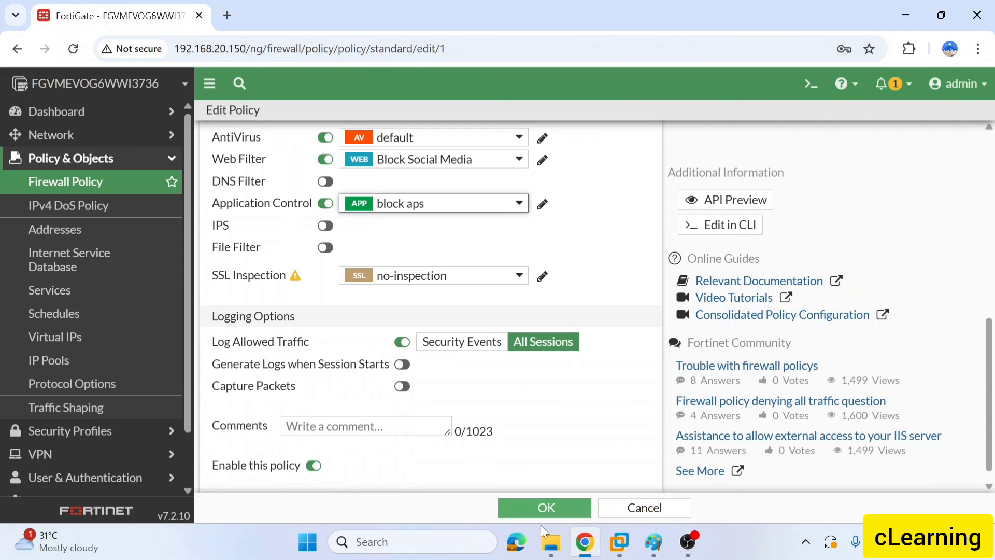
{"action": "left_click", "coordinate": [542, 511]}
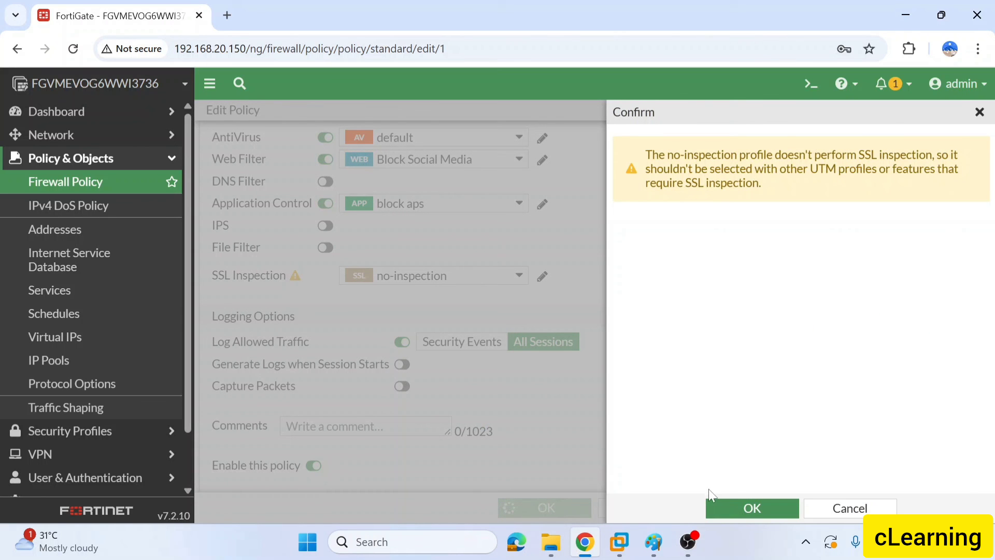
{"action": "left_click", "coordinate": [750, 508]}
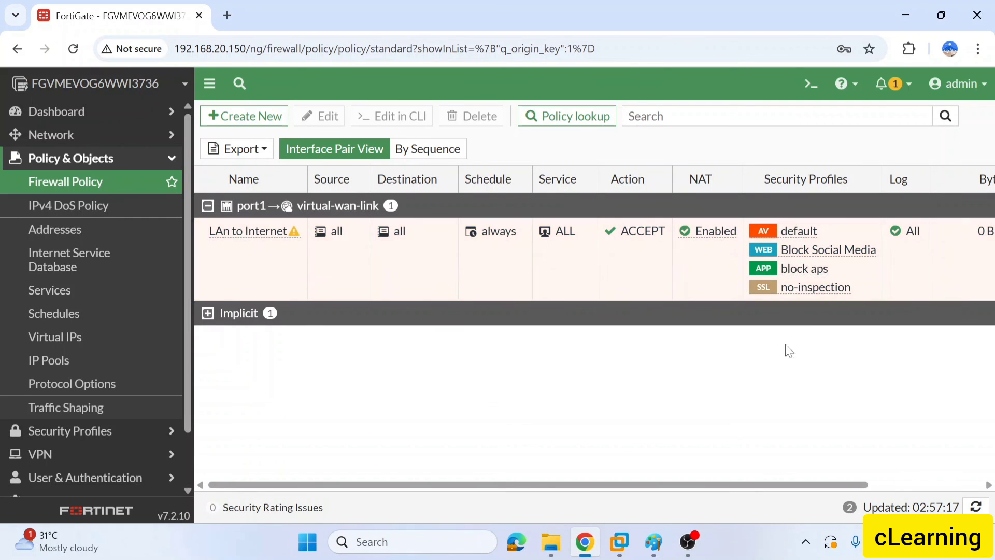
Open the block aps sensor from the policy's security profiles, set its Video/Audio category to Block, and save it
{"action": "left_click", "coordinate": [802, 274]}
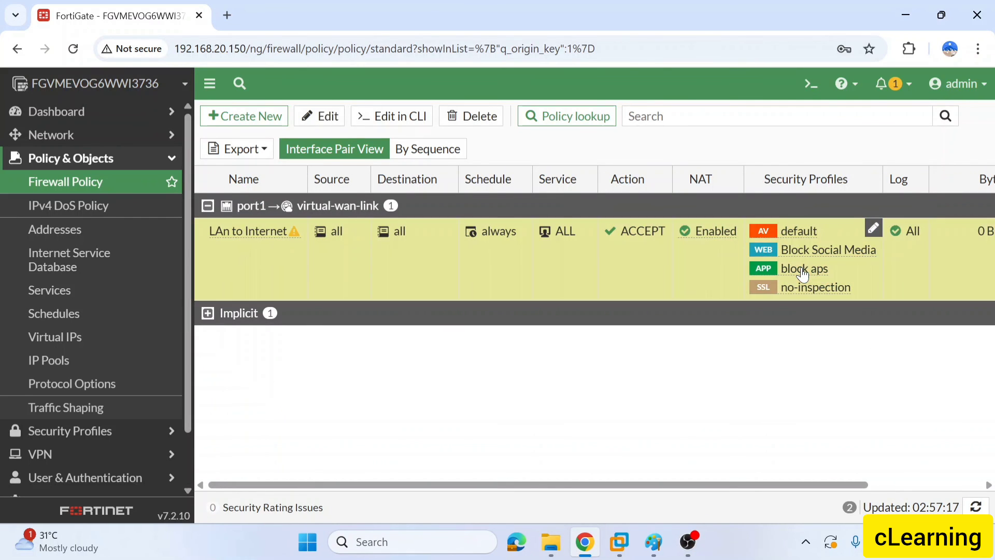
{"action": "left_click", "coordinate": [619, 242]}
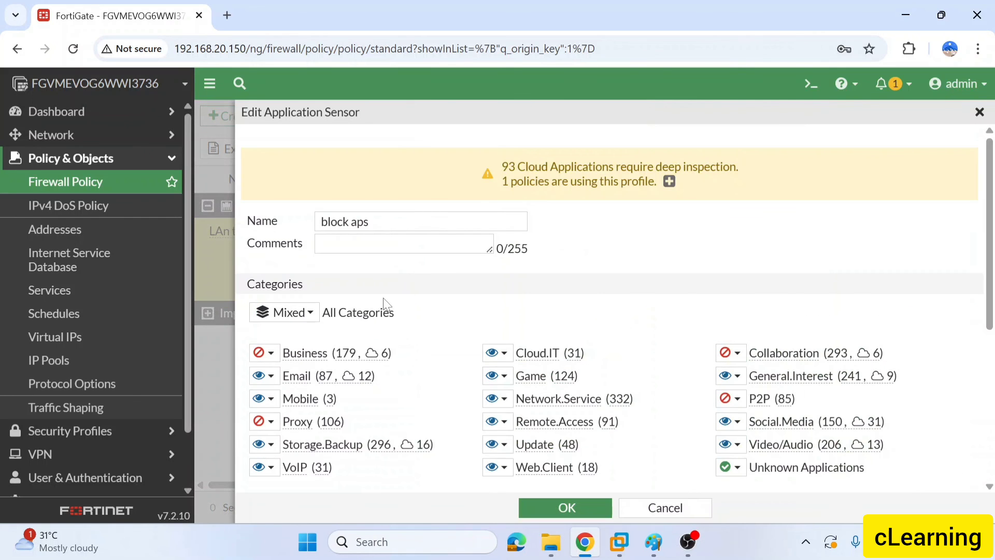
{"action": "scroll", "coordinate": [386, 304], "scroll_direction": "down", "scroll_amount": 3}
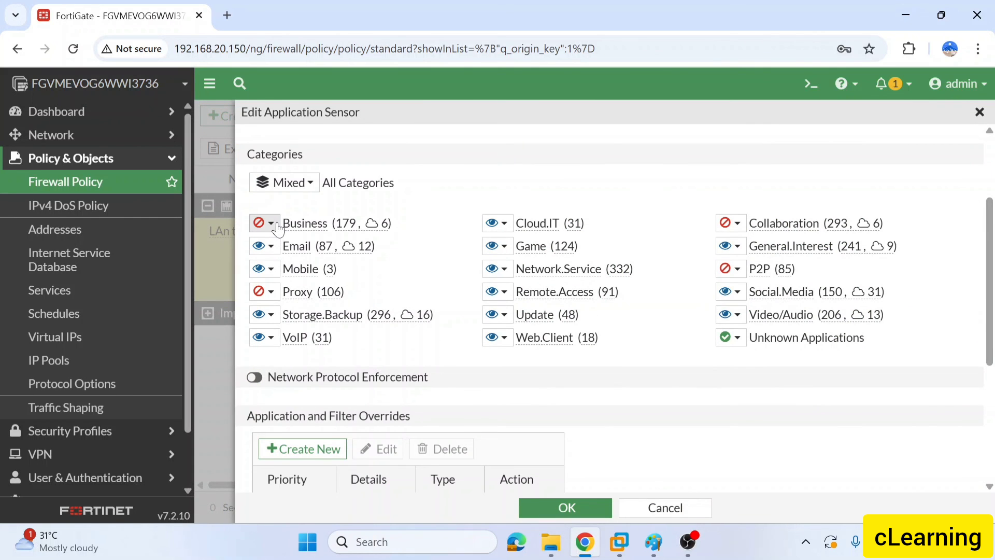
{"action": "left_click_drag", "start_coordinate": [389, 223], "coordinate": [304, 224]}
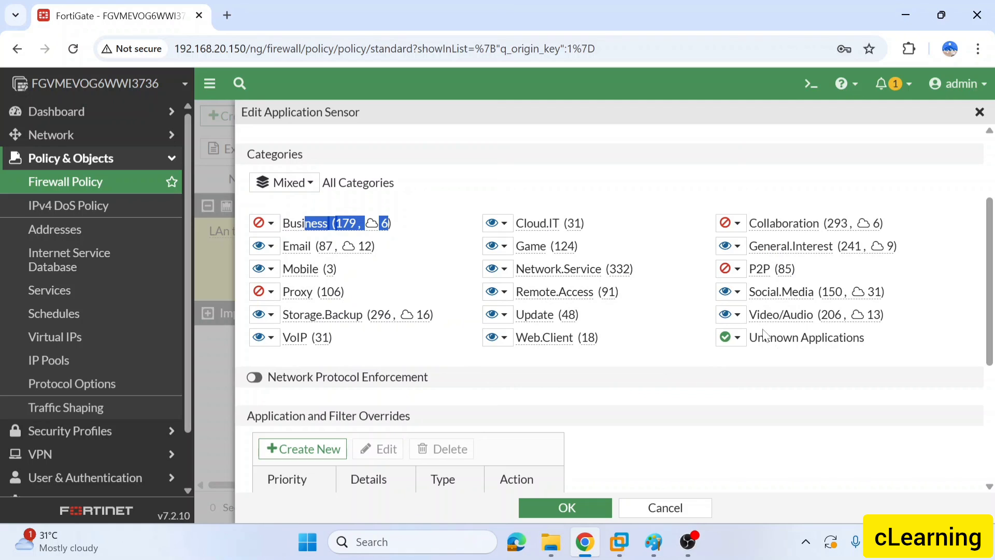
{"action": "left_click", "coordinate": [731, 314]}
{"action": "left_click", "coordinate": [728, 376]}
{"action": "left_click", "coordinate": [560, 510]}
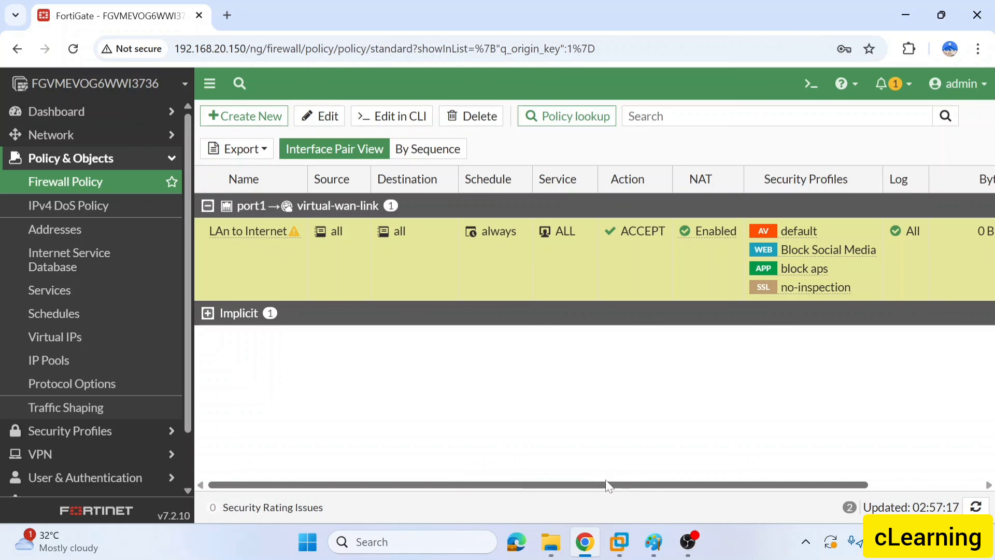
{"action": "left_click_drag", "start_coordinate": [607, 485], "coordinate": [438, 446]}
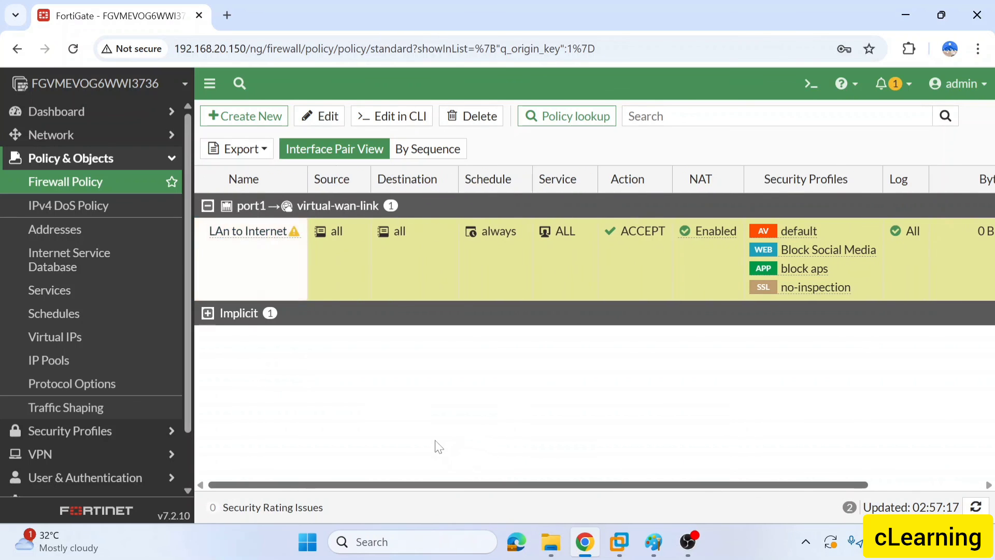